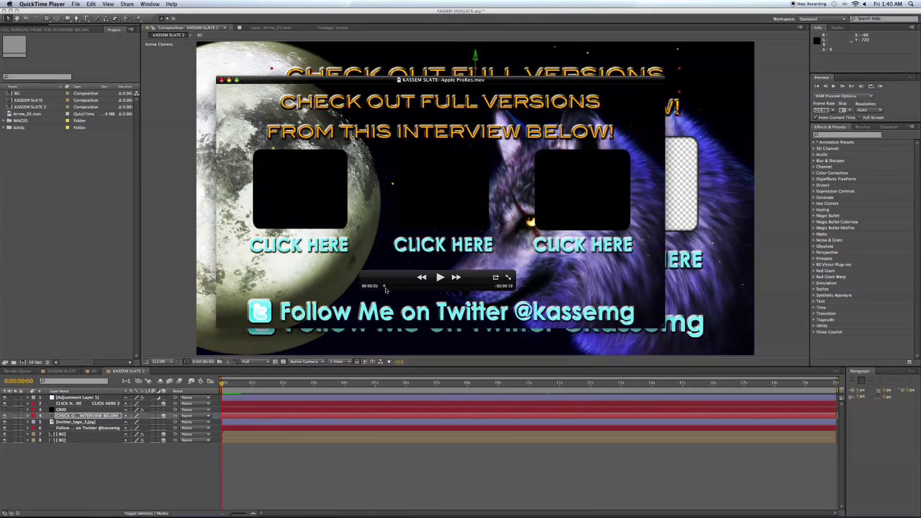
Close the rendered end-slate preview and bring After Effects back with KASSEM SLATE 2 showing
mouse_move(386, 290)
left_mouse_down()
mouse_move(403, 298)
mouse_move(387, 295)
left_mouse_up()
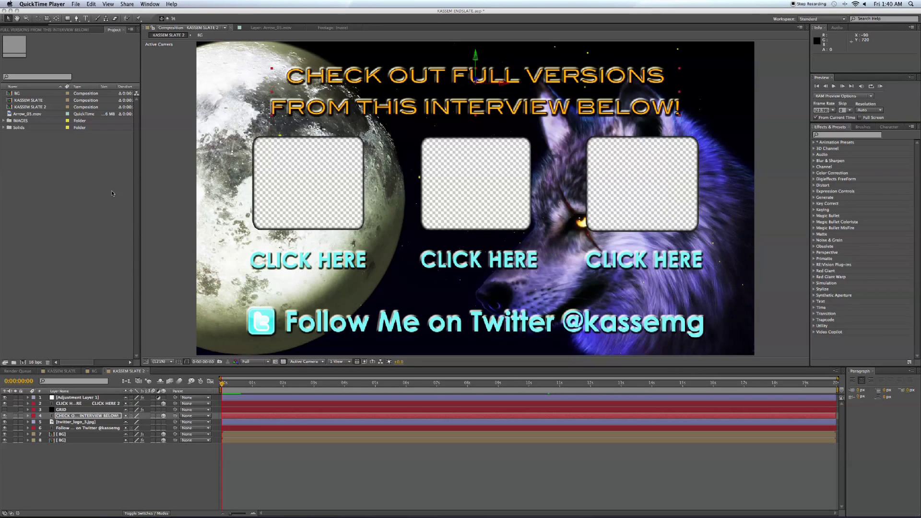
left_click(114, 480)
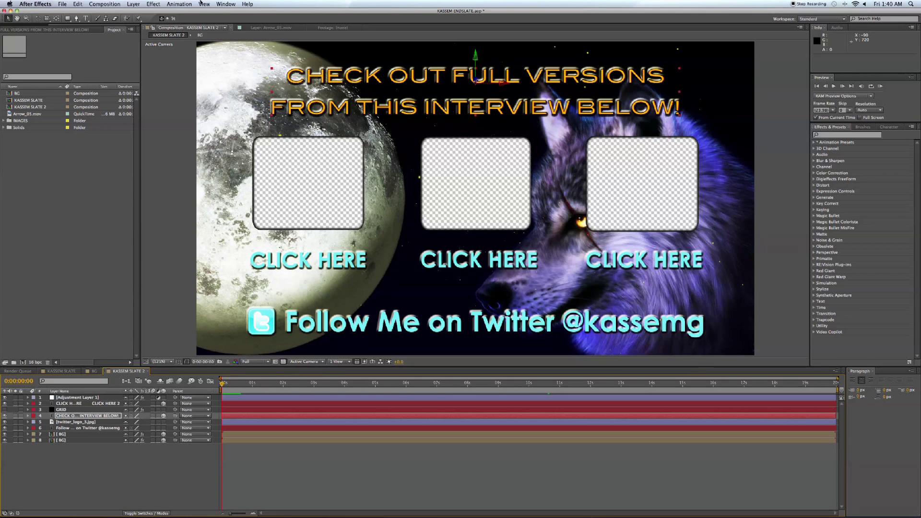
Create Comp 1 at 960×720, 23.976 fps from the DVCPRO HD 720 23.976 preset
left_click(105, 4)
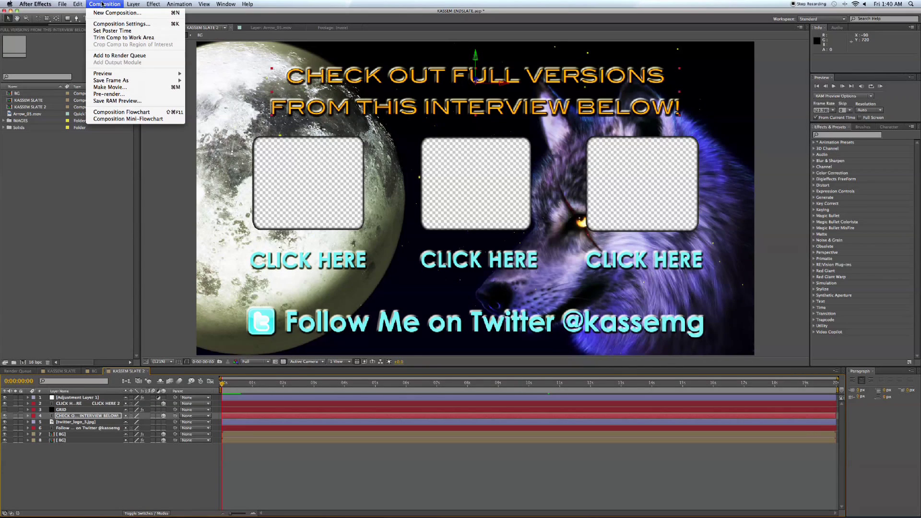
left_click(118, 13)
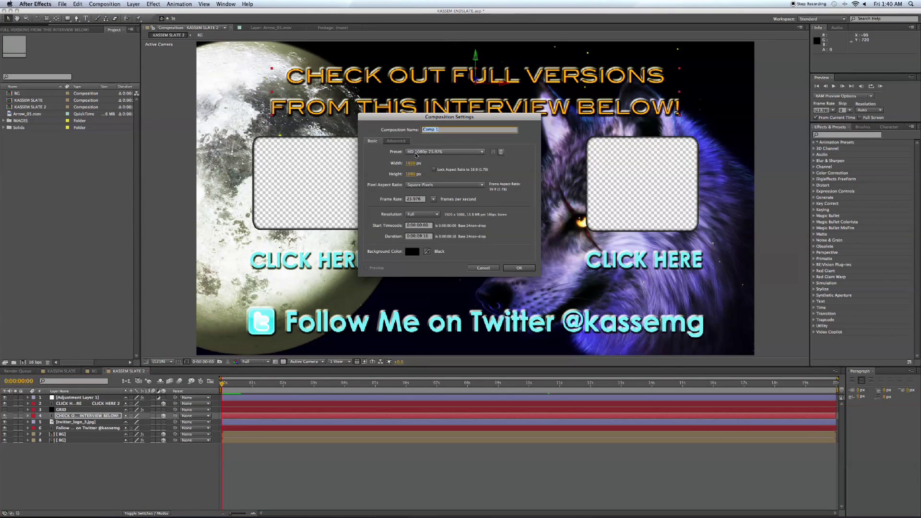
left_click(482, 153)
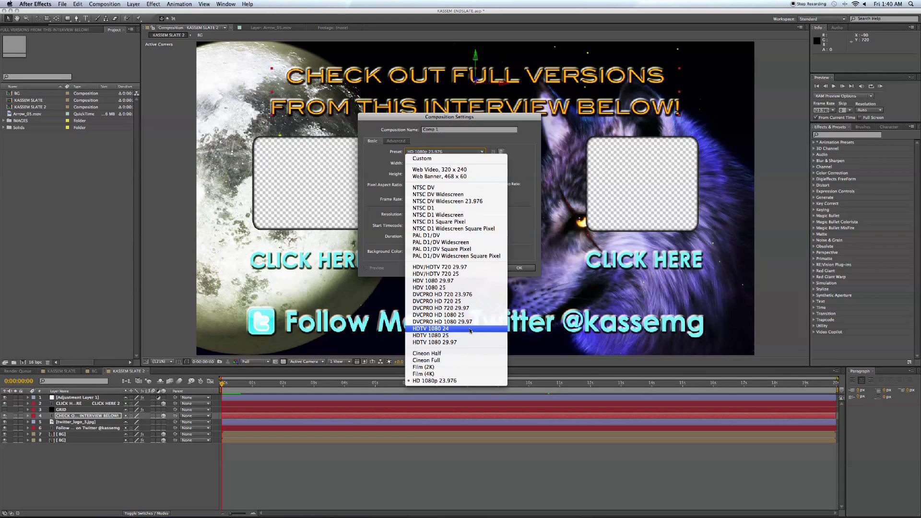
left_click(470, 294)
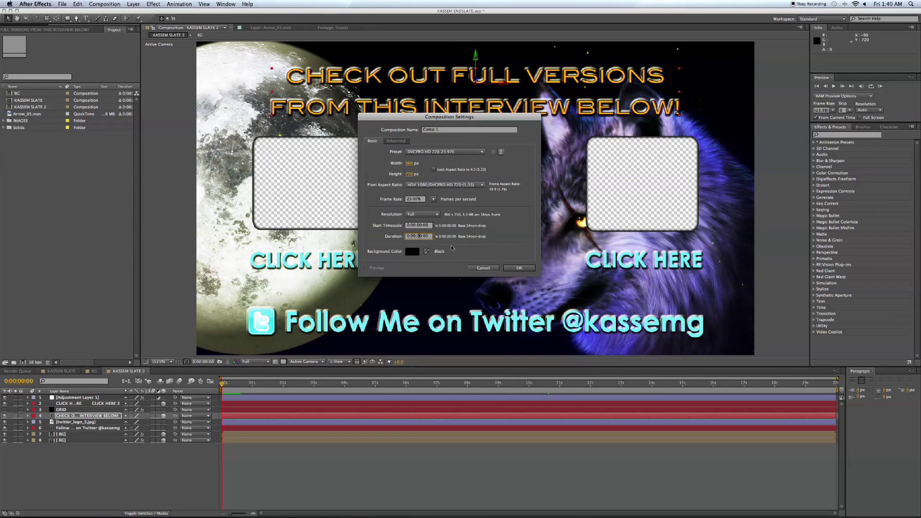
left_click(519, 268)
Create a full-frame deep-blue solid named SKY BG
left_click(134, 4)
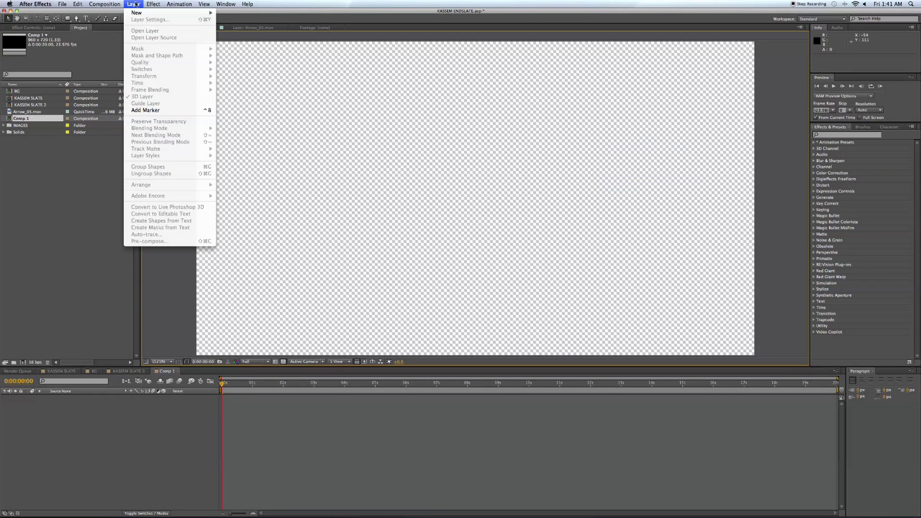
mouse_move(142, 12)
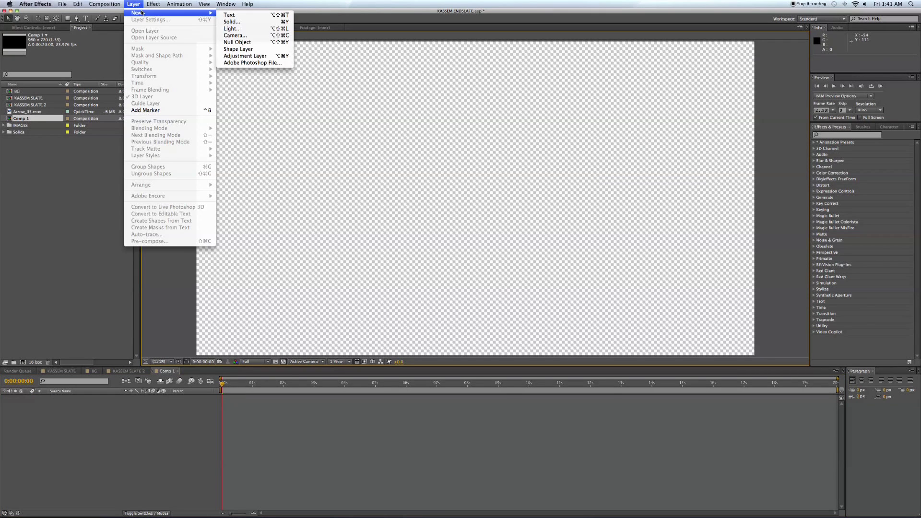
left_click(232, 22)
left_click(455, 300)
left_click(459, 309)
left_click_drag(480, 348, 480, 287)
left_click_drag(455, 335, 468, 325)
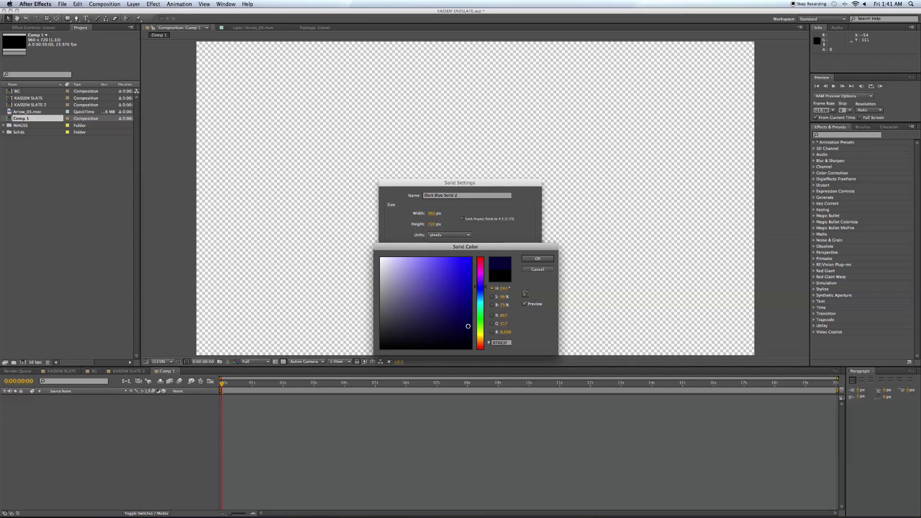
left_click(532, 259)
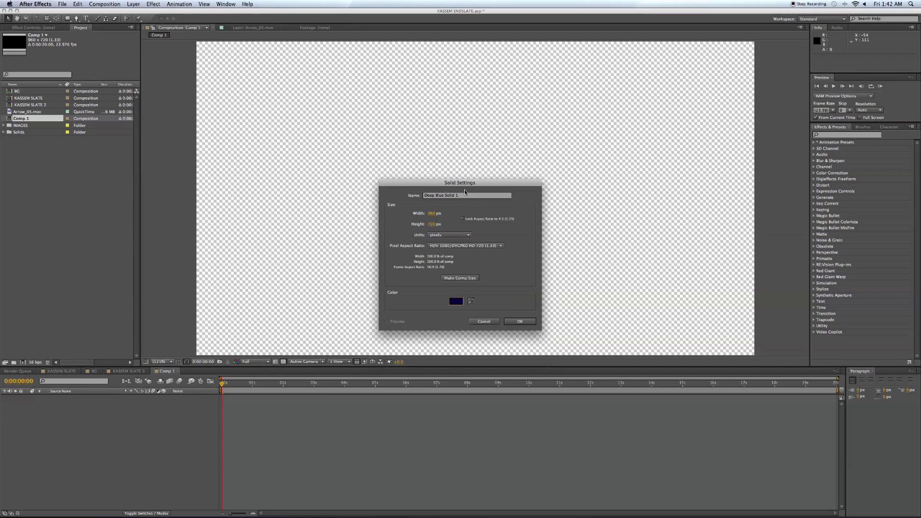
type("SKY BG")
left_click(520, 321)
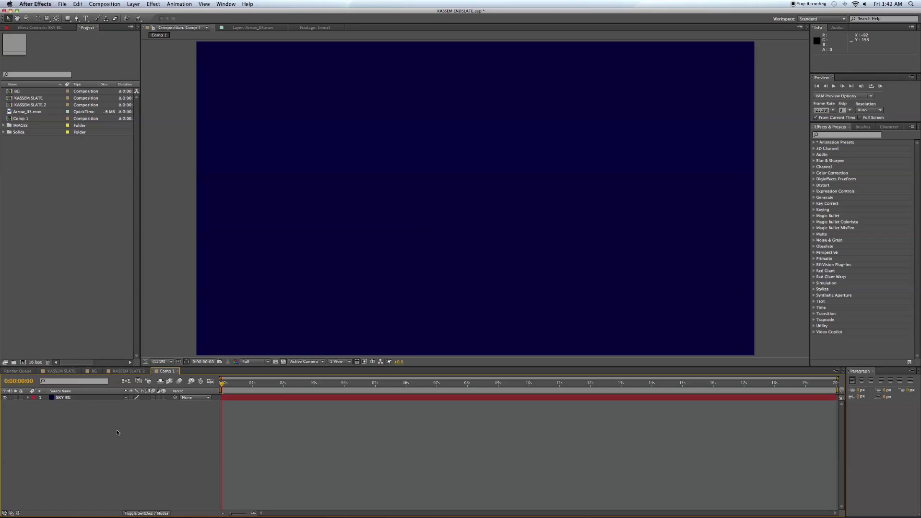
Start a second solid, set its colour to black and name it PARTICLE
left_click(133, 3)
mouse_move(139, 13)
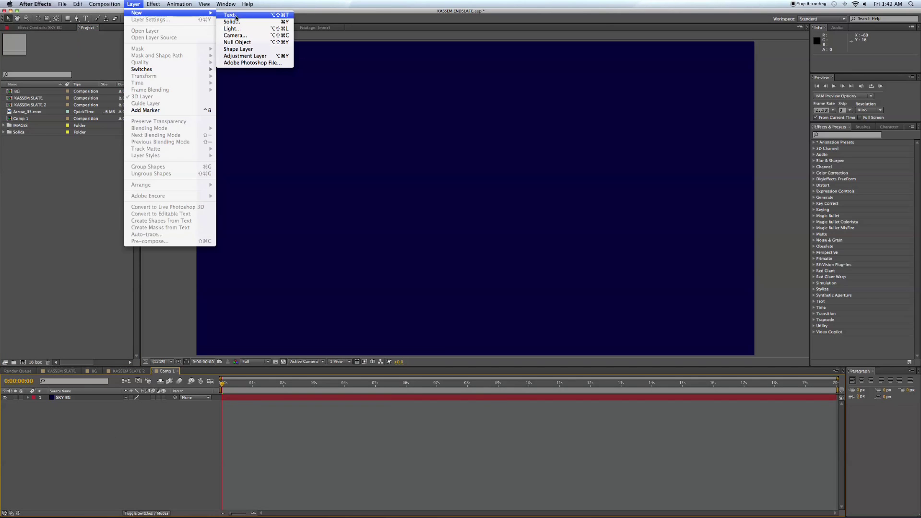
left_click(235, 23)
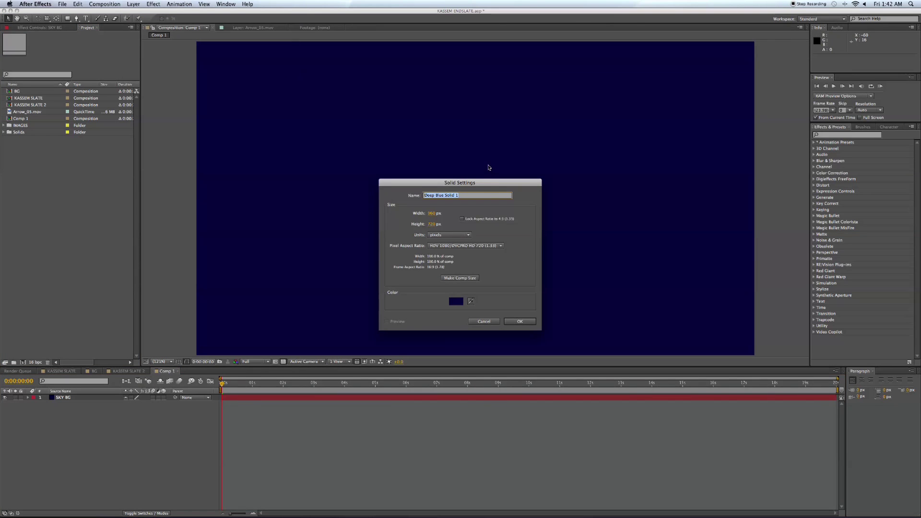
left_click(456, 301)
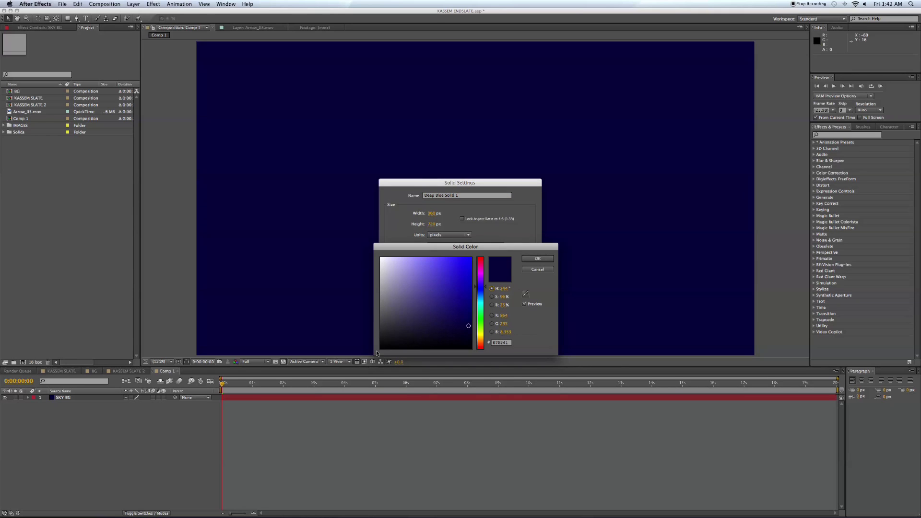
left_click(390, 335)
left_click(547, 259)
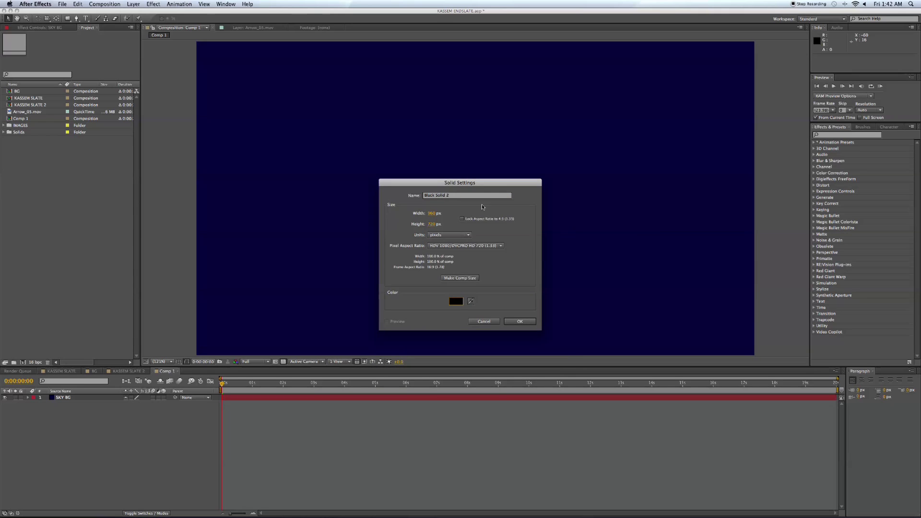
type("PARTICLES")
Create the black PARTICLES solid and apply CC Particle World to it
left_click(529, 320)
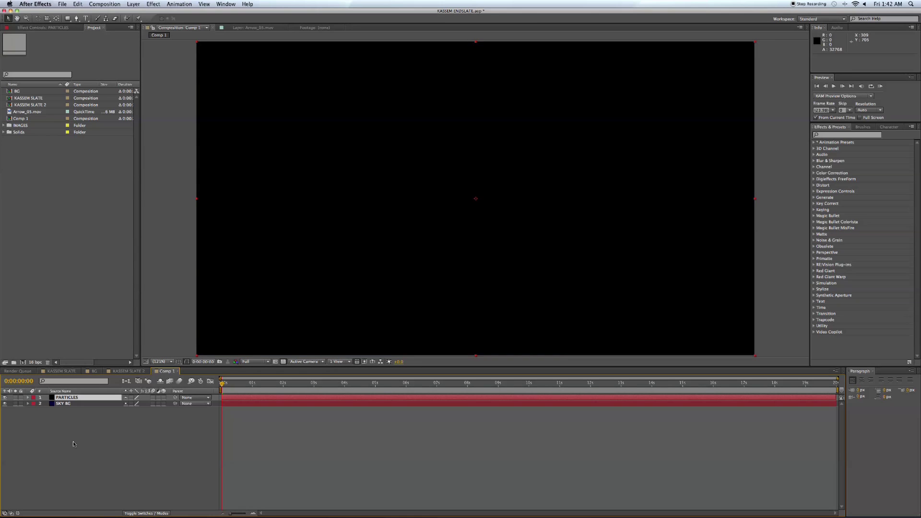
left_click(836, 135)
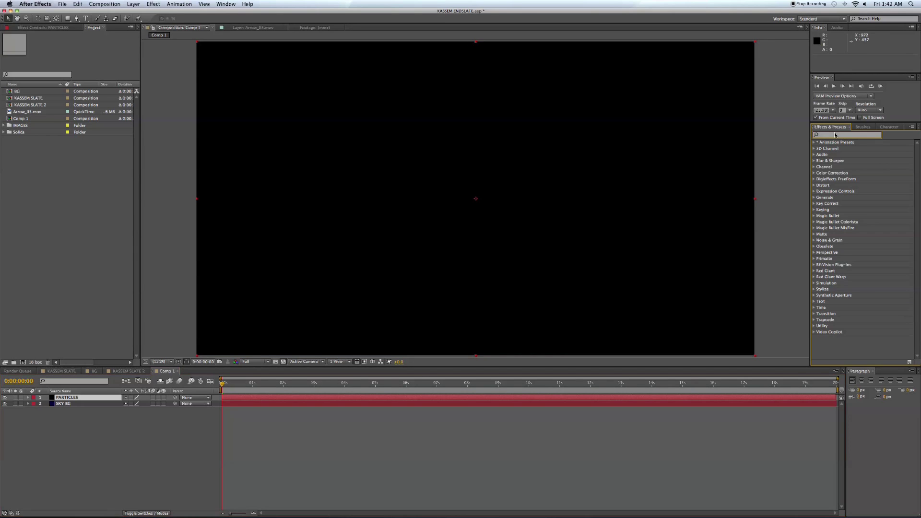
type("partic")
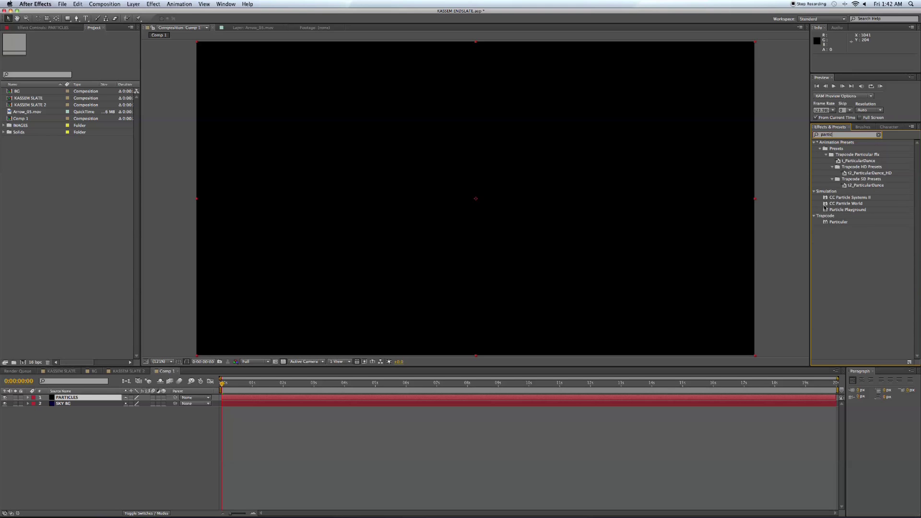
left_click_drag(826, 205, 417, 171)
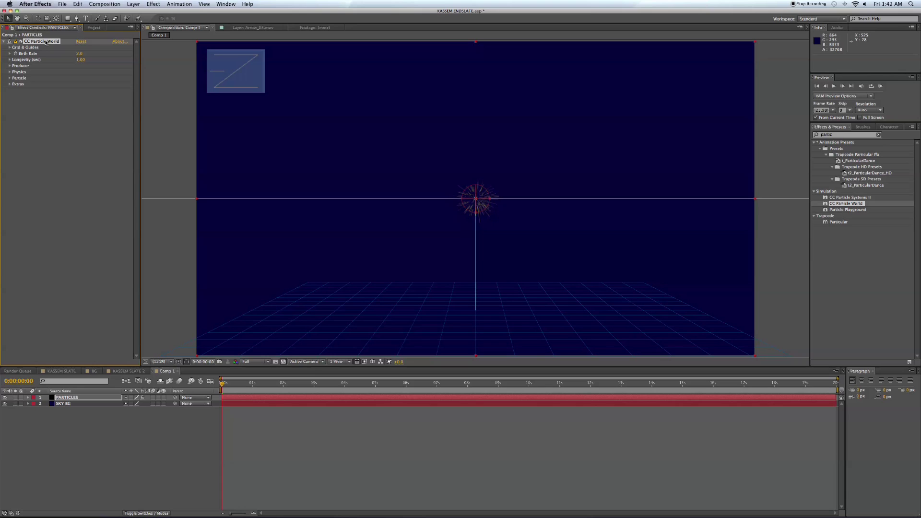
Hide the floor grid, set Longevity to 4.26 and widen the producer radii across the frame
left_click(10, 48)
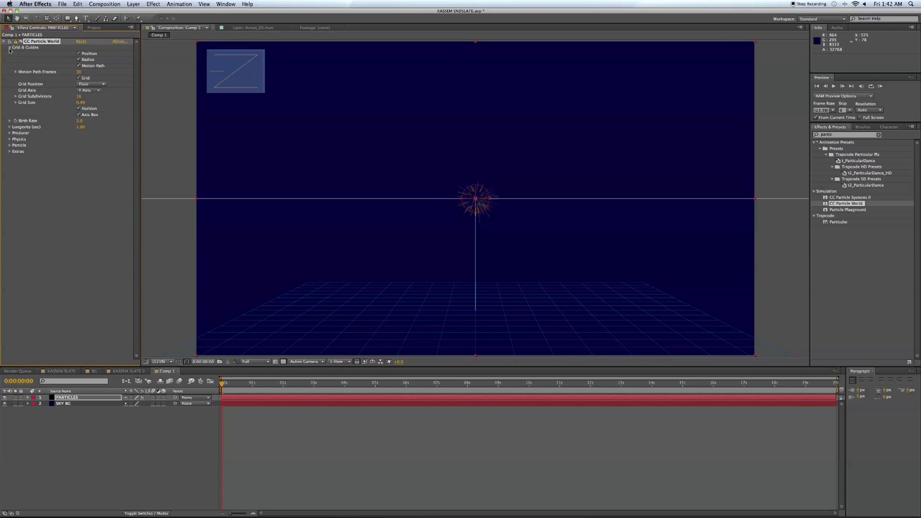
left_click(78, 78)
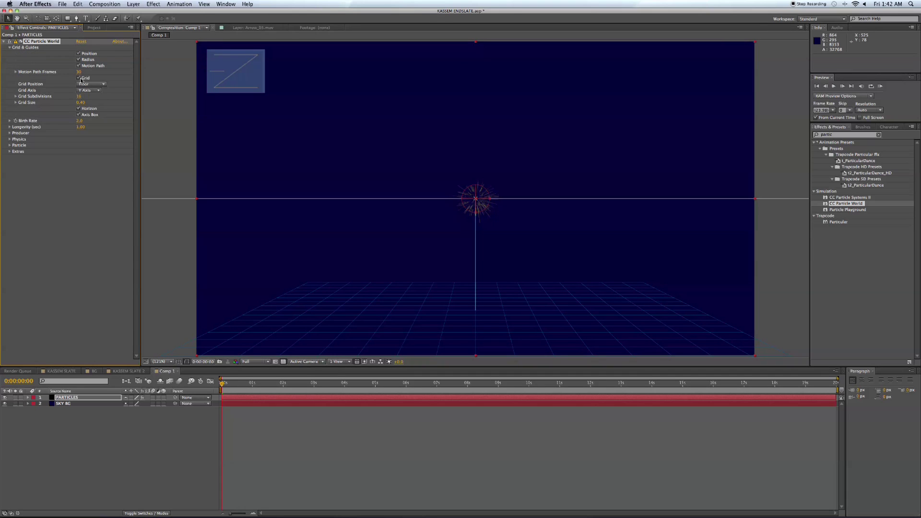
left_click(9, 48)
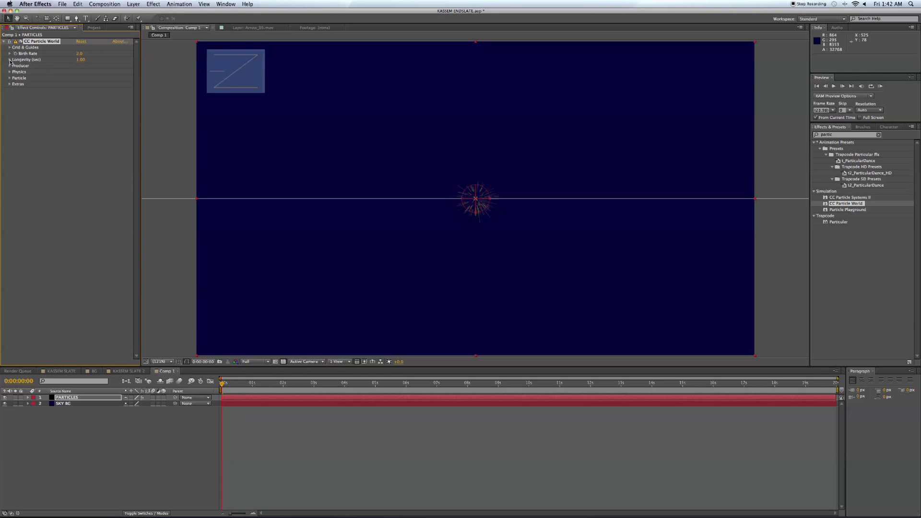
left_click(10, 59)
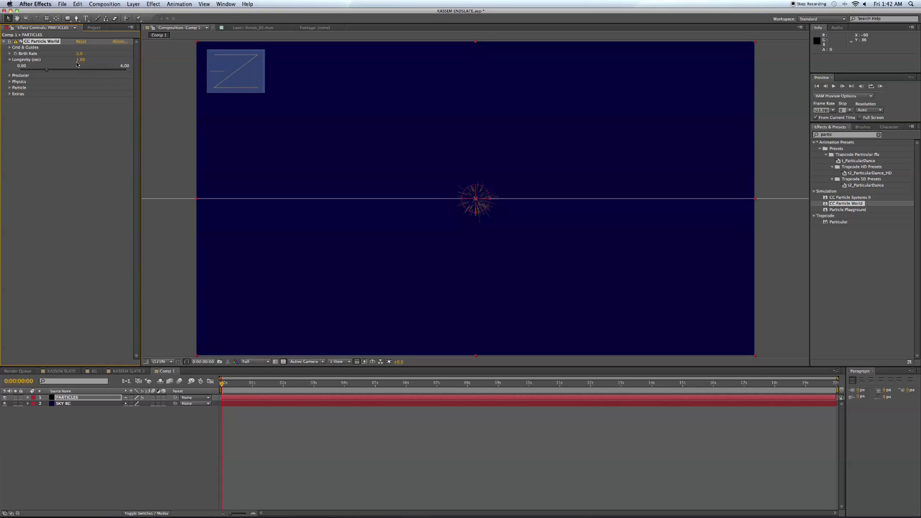
left_click_drag(76, 64, 48, 70)
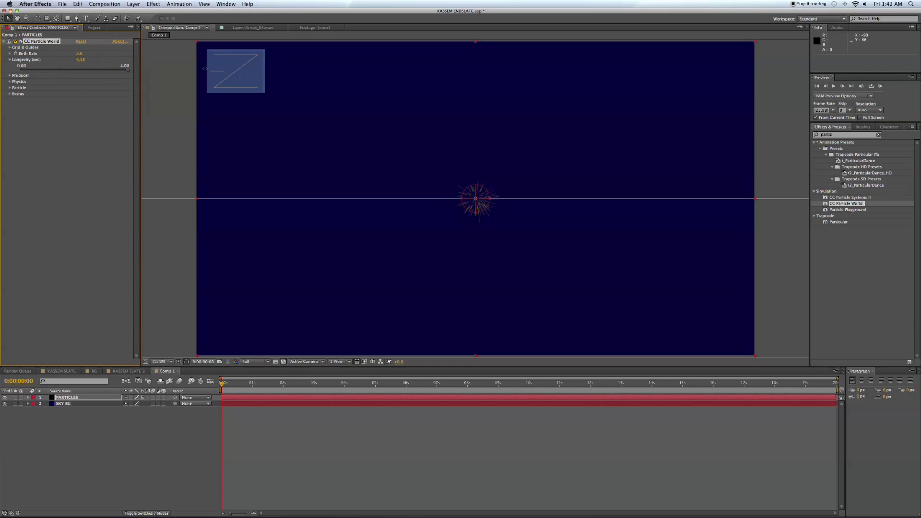
left_click(10, 60)
left_click(9, 66)
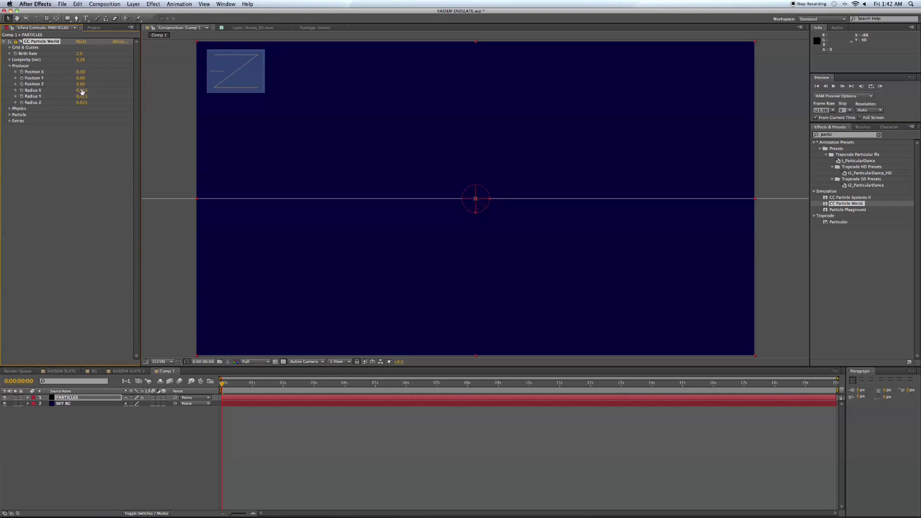
left_click_drag(81, 90, 102, 95)
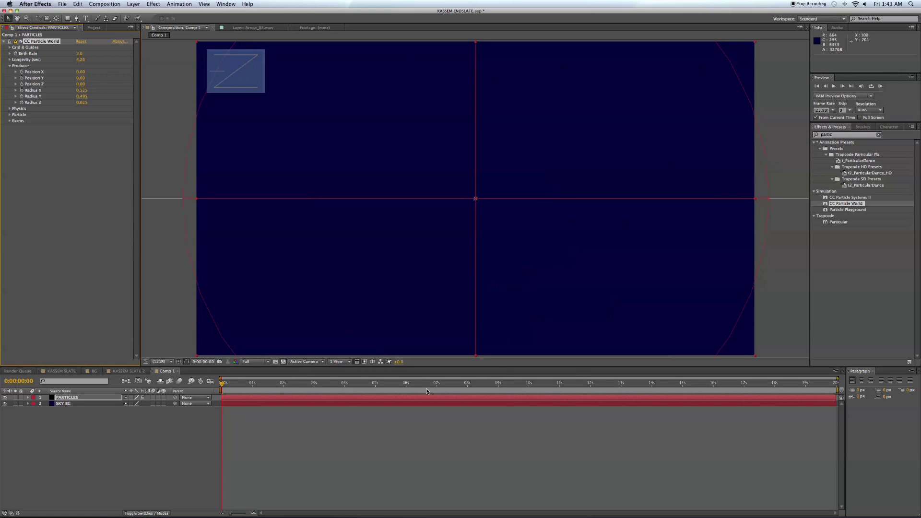
Start the PARTICLES layer about 3 seconds earlier and extend it to the composition end
left_click(351, 390)
left_click_drag(351, 398, 218, 399)
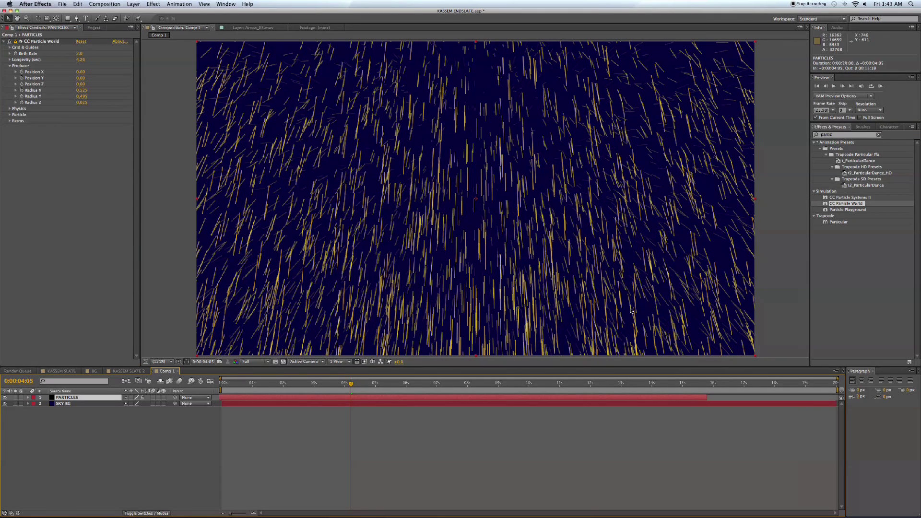
left_click_drag(707, 397, 839, 397)
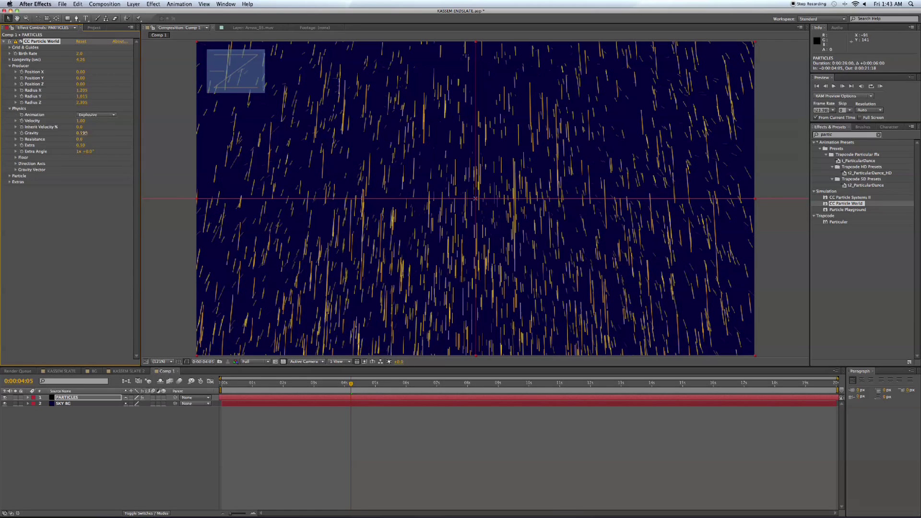
Set CC Particle World Gravity and Velocity to 0, leaving Resistance at 0
left_click(85, 135)
type("0")
key("Return")
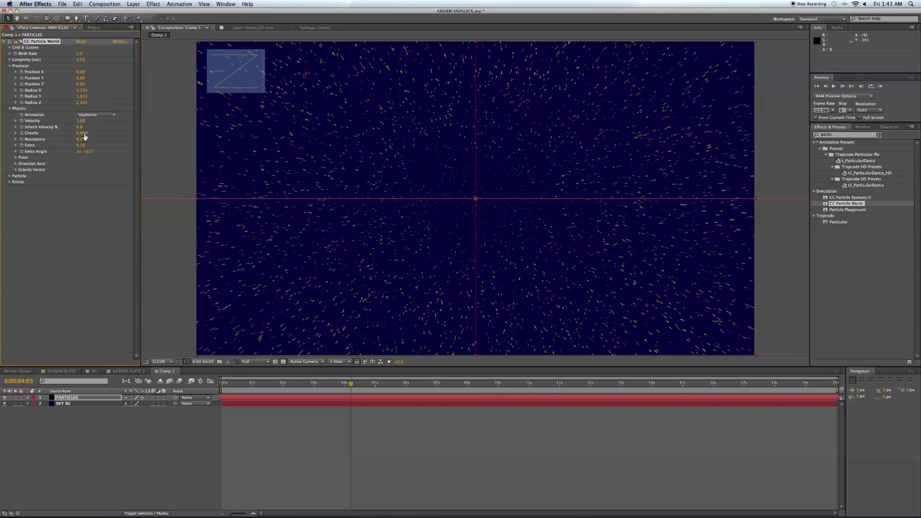
left_click(80, 139)
key("Return")
left_click(80, 121)
key("Return")
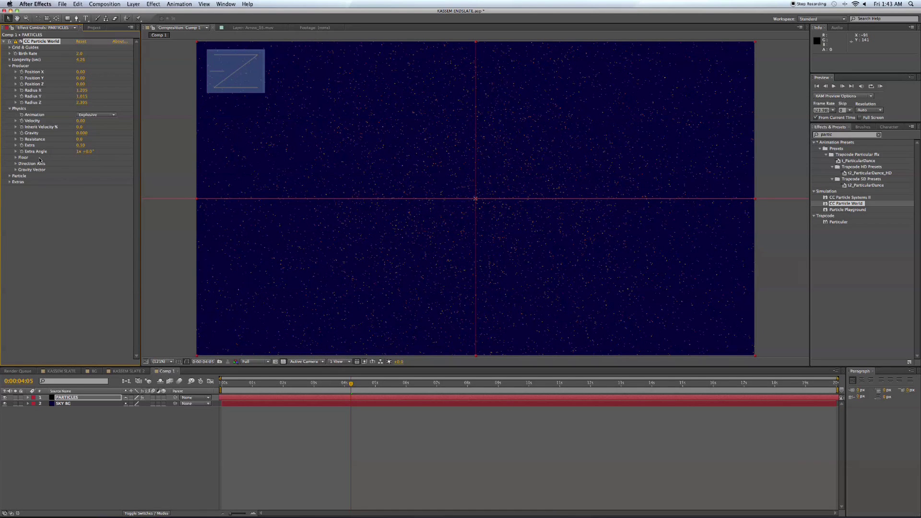
left_click(10, 177)
Make the particles Motion Polygon shapes with a white Death Color
left_click(103, 181)
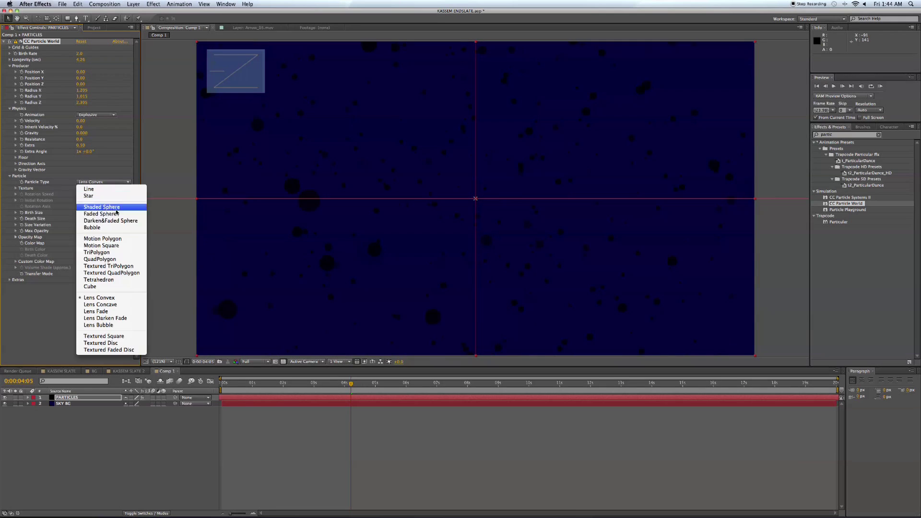
left_click(115, 238)
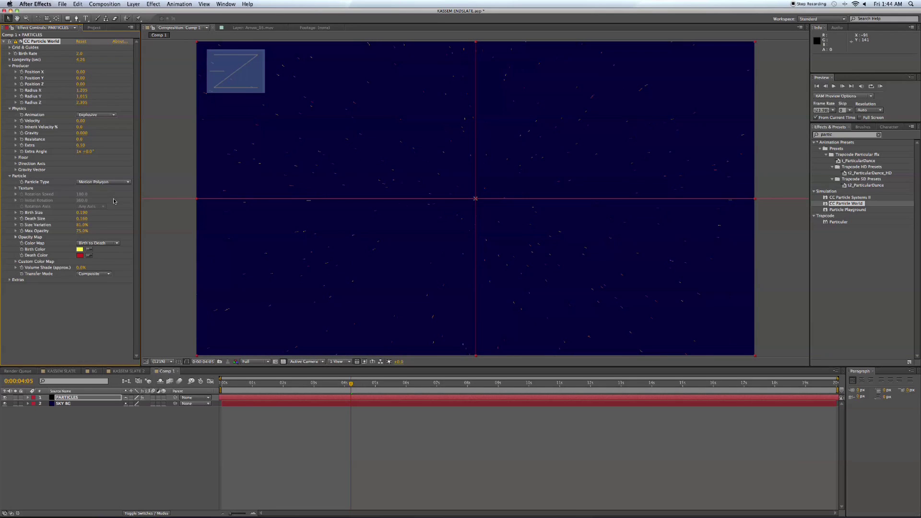
left_click(79, 256)
left_click(382, 259)
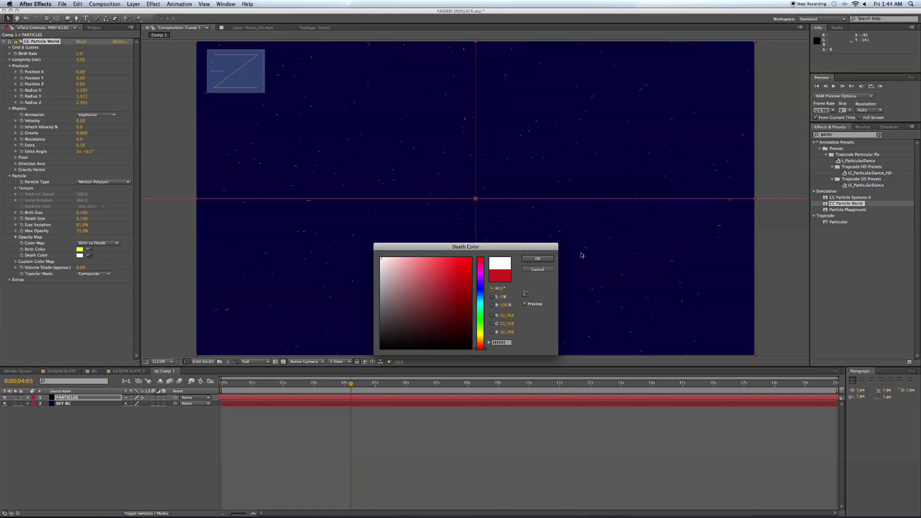
left_click(537, 259)
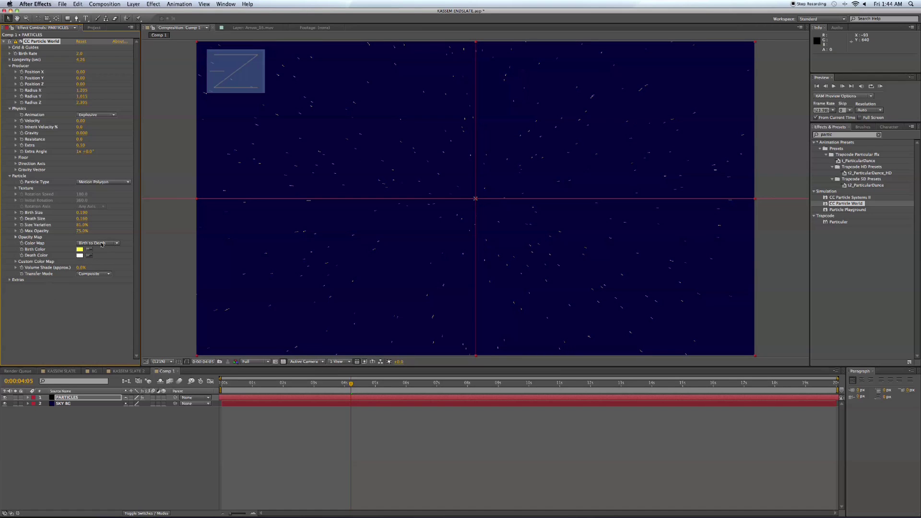
Set the particle Birth Color to pale cyan and Transfer Mode to Add
left_click(79, 249)
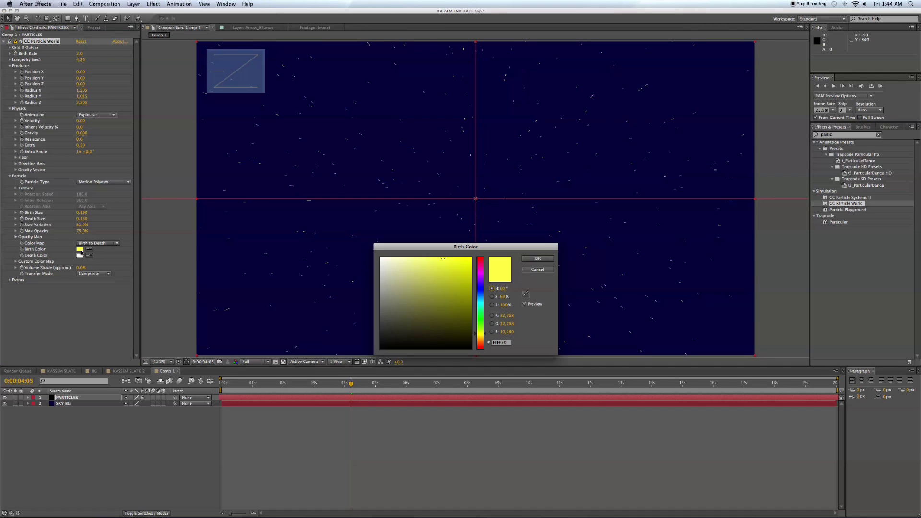
left_click(482, 309)
left_click_drag(452, 291, 401, 257)
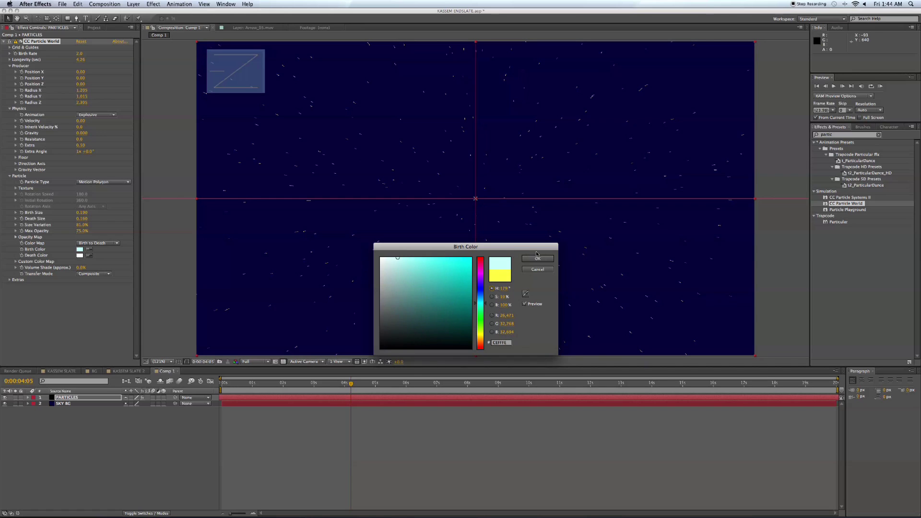
key("Return")
left_click(93, 274)
left_click(90, 294)
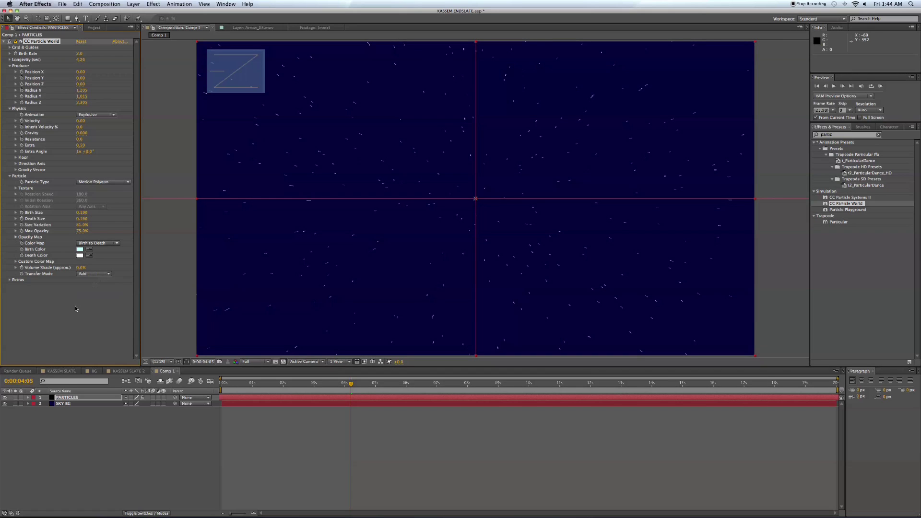
left_click(75, 308)
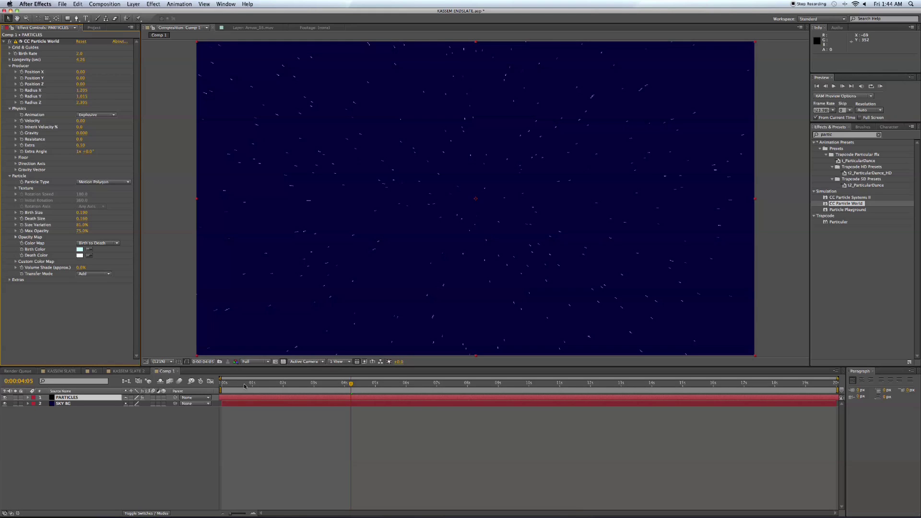
Scrub the timeline to preview the star-like particles over the sky
key("Home")
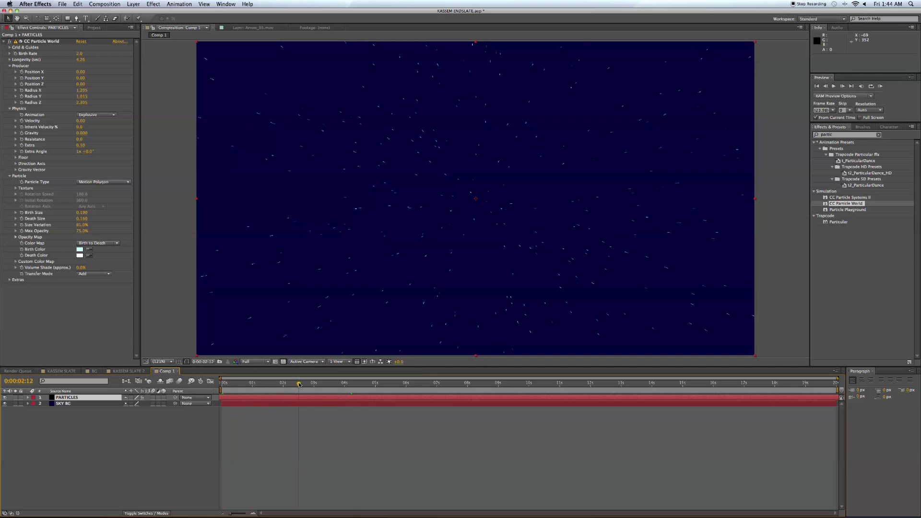
left_click(357, 382)
left_click_drag(337, 387, 221, 386)
left_click(93, 27)
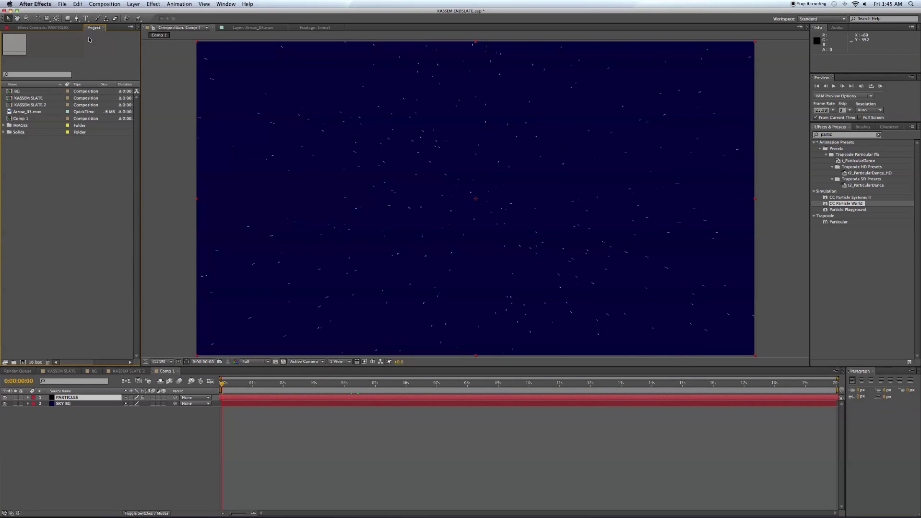
Add Full Moon.jpg from the IMAGES folder as a 3D layer scaled to 63%
left_click(4, 125)
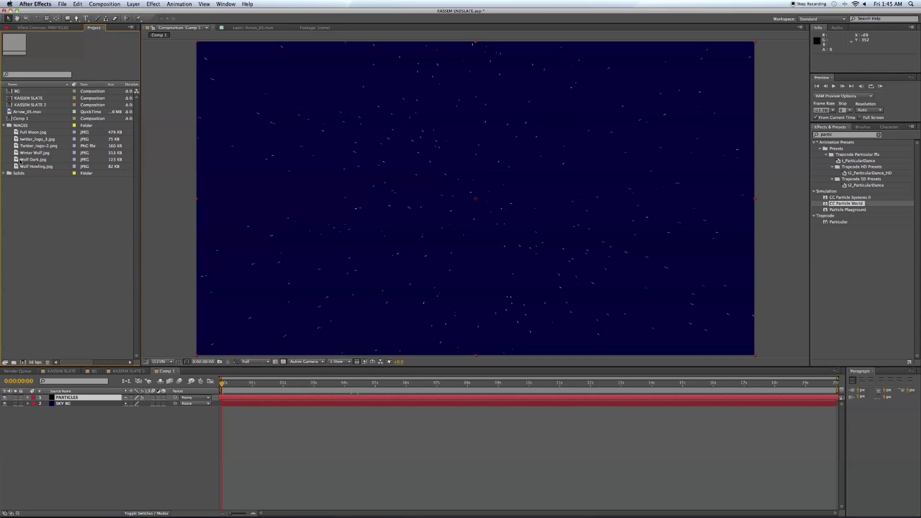
left_click_drag(16, 133, 269, 424)
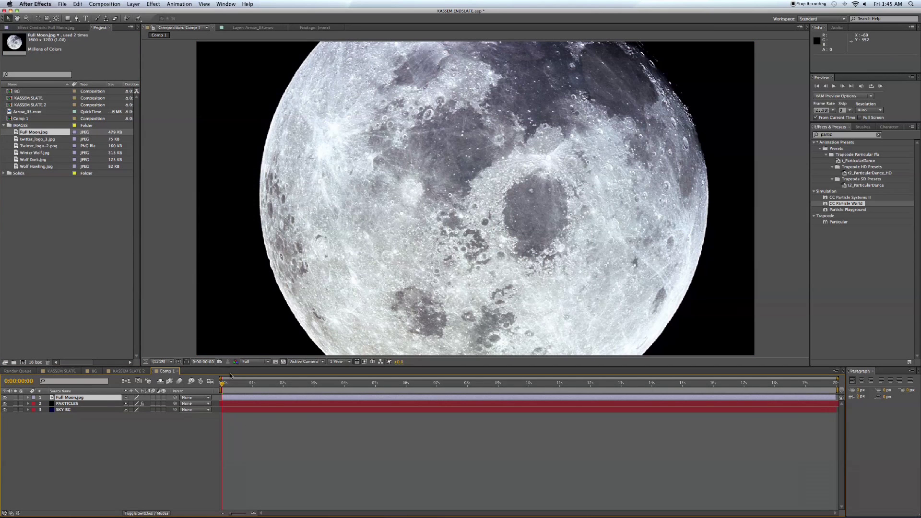
key("s")
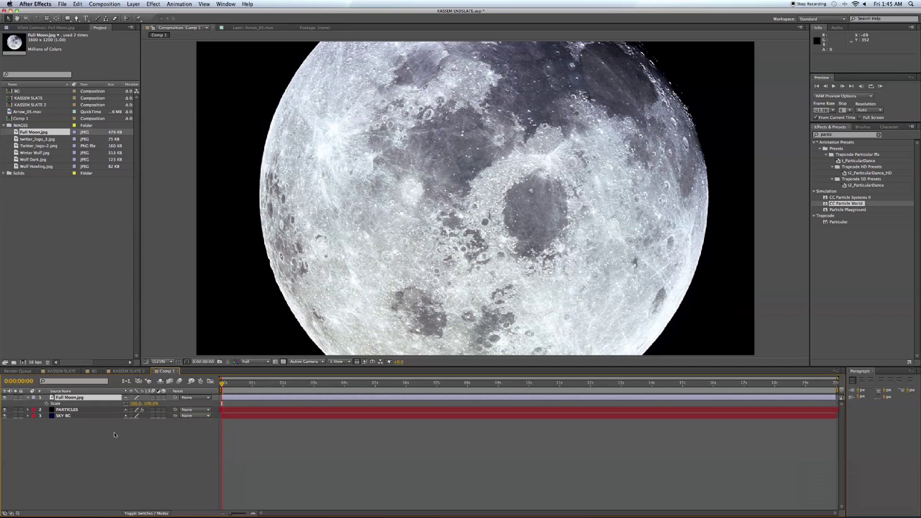
left_click(163, 397)
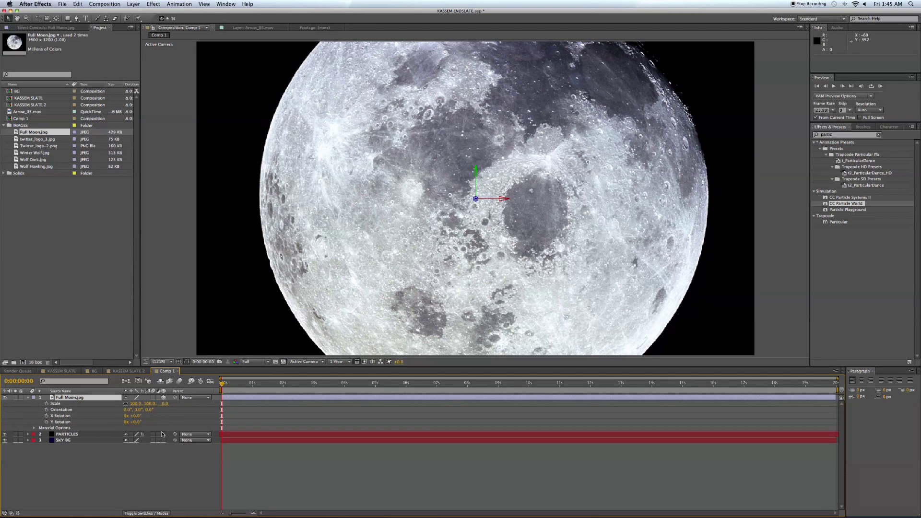
left_click(69, 397)
key("s")
key("s")
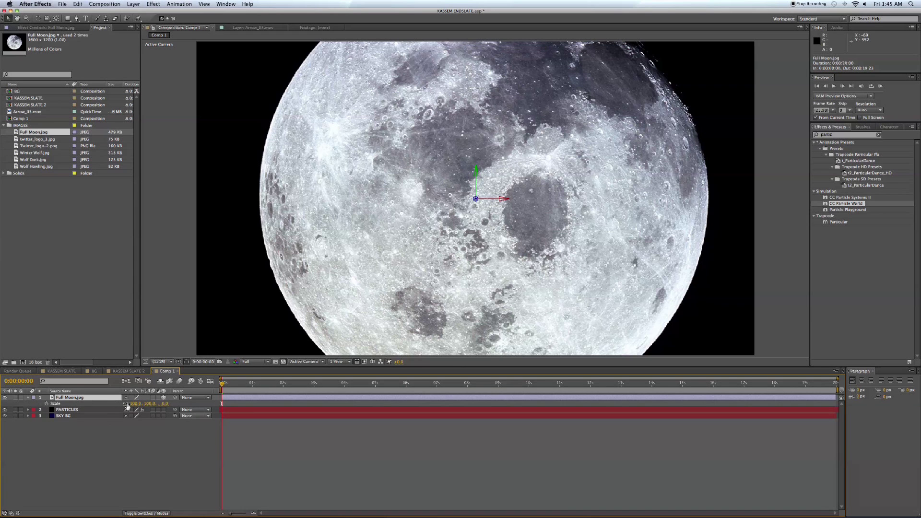
left_click_drag(141, 404, 138, 406)
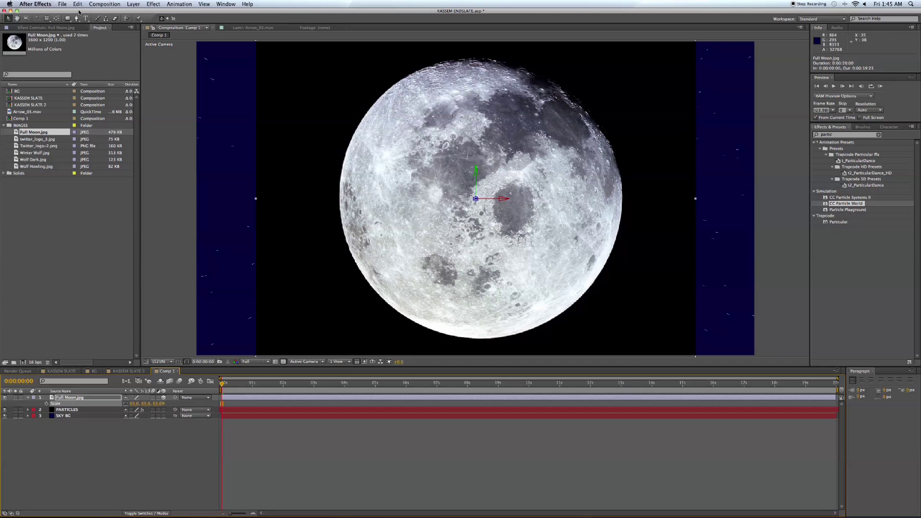
left_click_drag(67, 19, 77, 37)
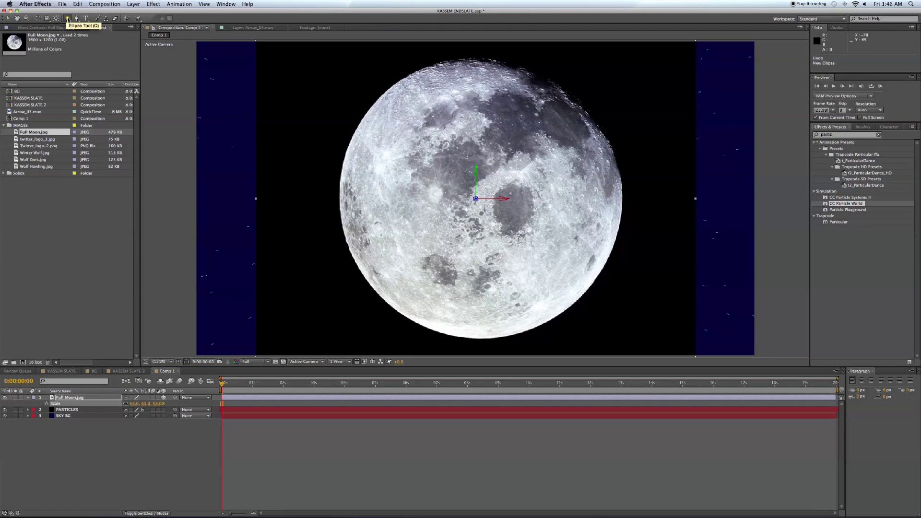
Draw an ellipse mask over the moon and fit it to the moon's edges
left_click(67, 20)
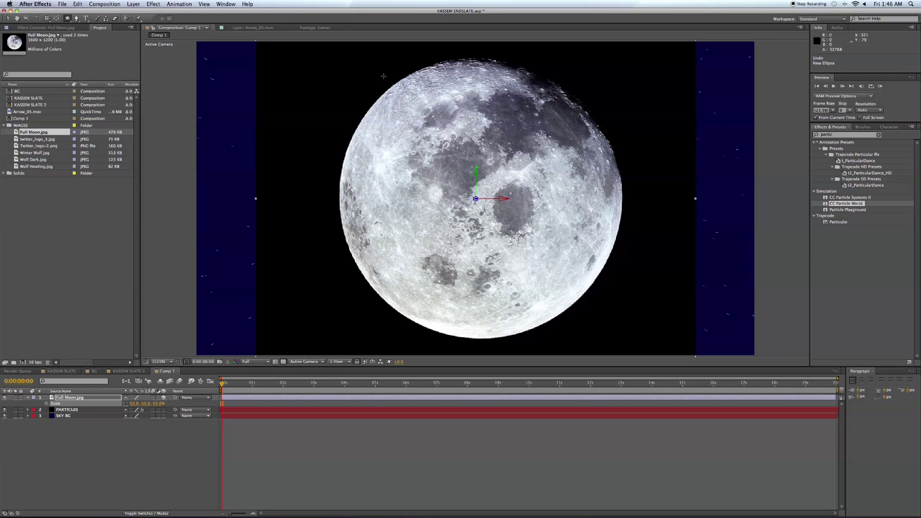
mouse_move(367, 59)
left_mouse_down()
mouse_move(435, 129)
mouse_move(518, 331)
mouse_move(619, 336)
left_mouse_up()
left_click(40, 409)
key("v")
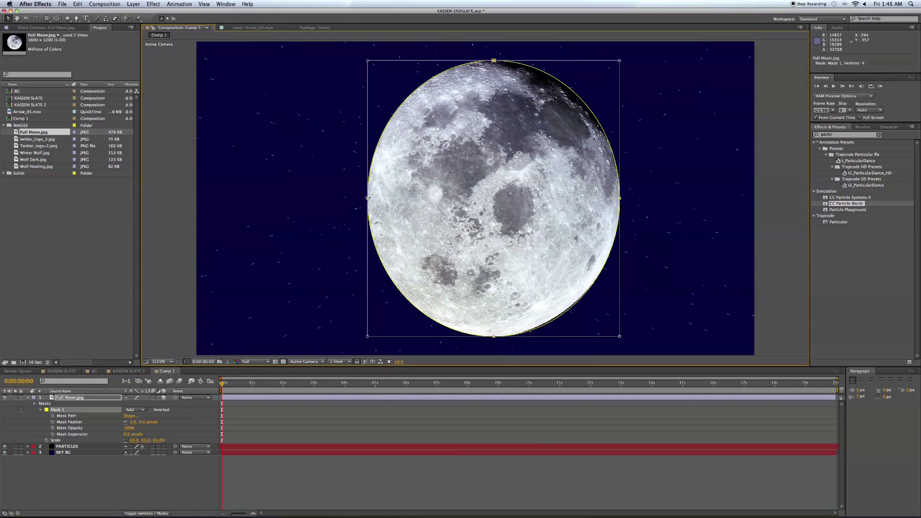
left_click_drag(367, 197, 339, 198)
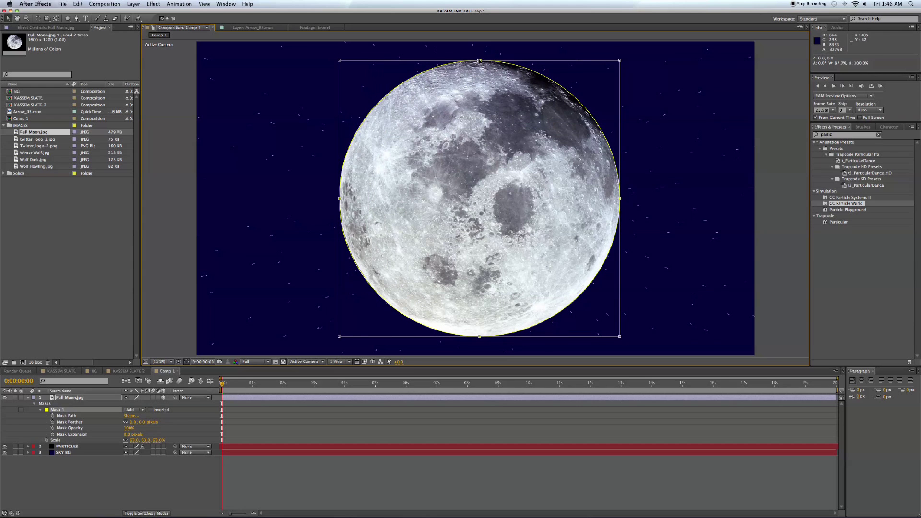
mouse_move(478, 61)
left_mouse_down()
mouse_move(479, 41)
mouse_move(479, 57)
left_mouse_up()
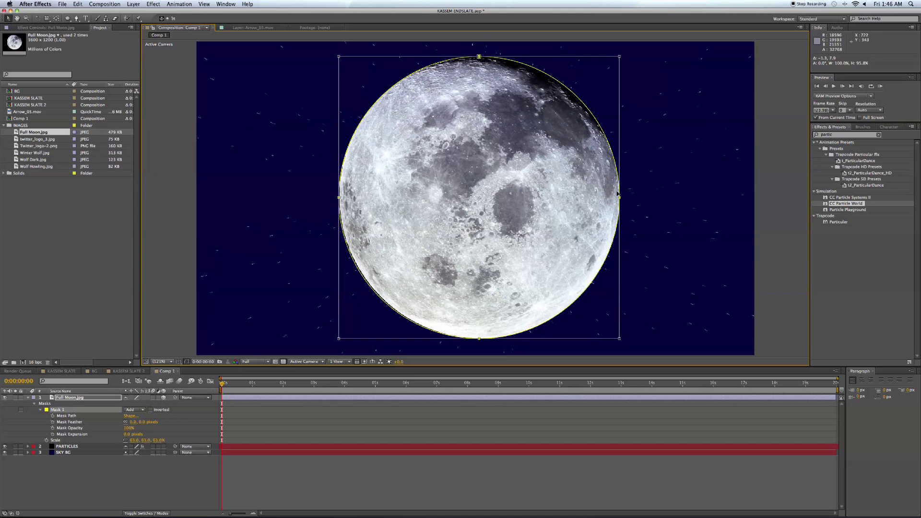
mouse_move(618, 194)
left_mouse_down()
mouse_move(632, 197)
mouse_move(623, 198)
left_mouse_up()
left_click_drag(480, 338, 480, 339)
left_click_drag(339, 197, 339, 198)
Give the moon mask -2 pixel expansion and a 5-pixel feather
left_click(144, 422)
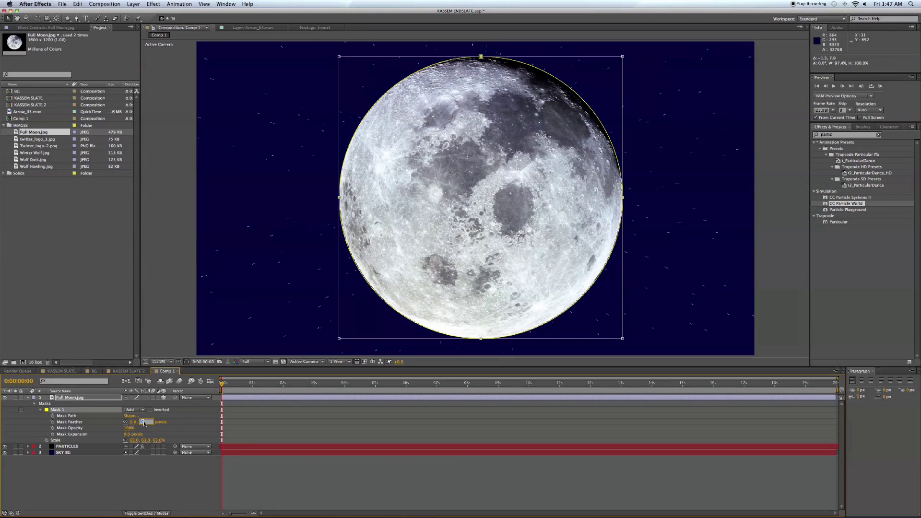
type("3")
key("Return")
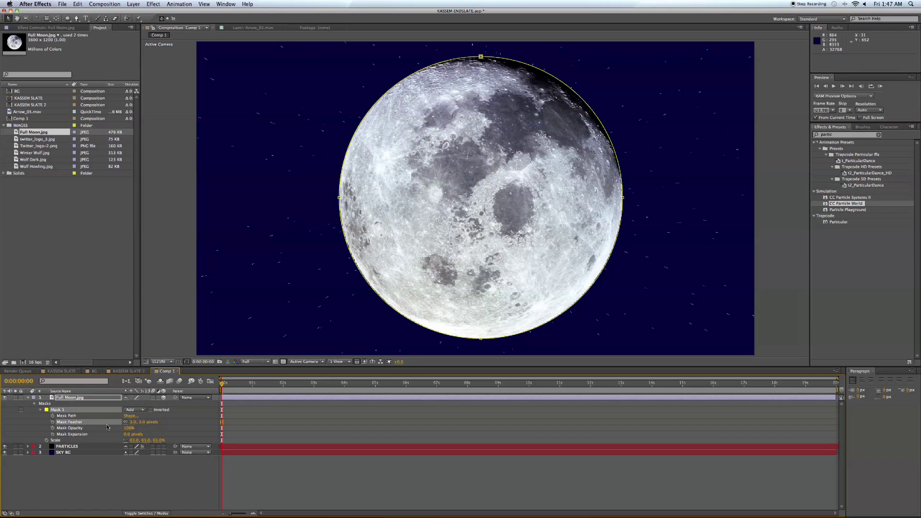
left_click(127, 434)
type("-2")
key("Return")
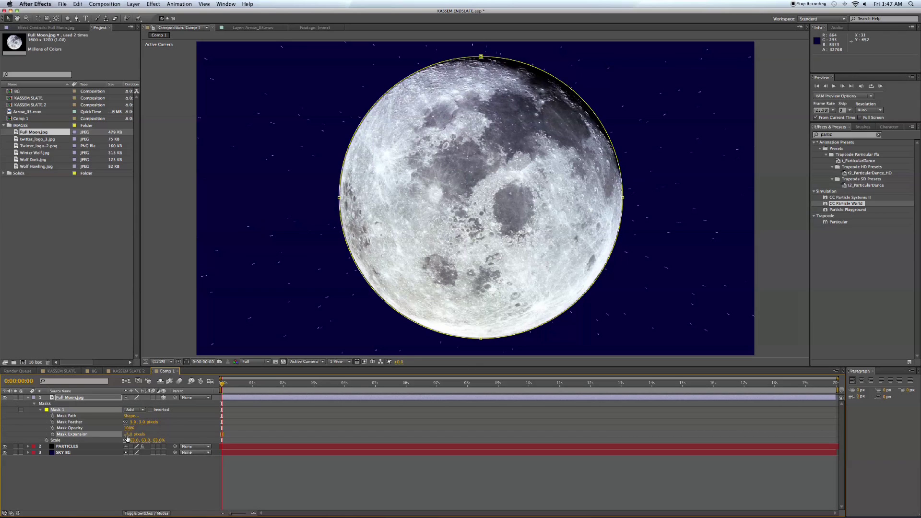
left_click(256, 487)
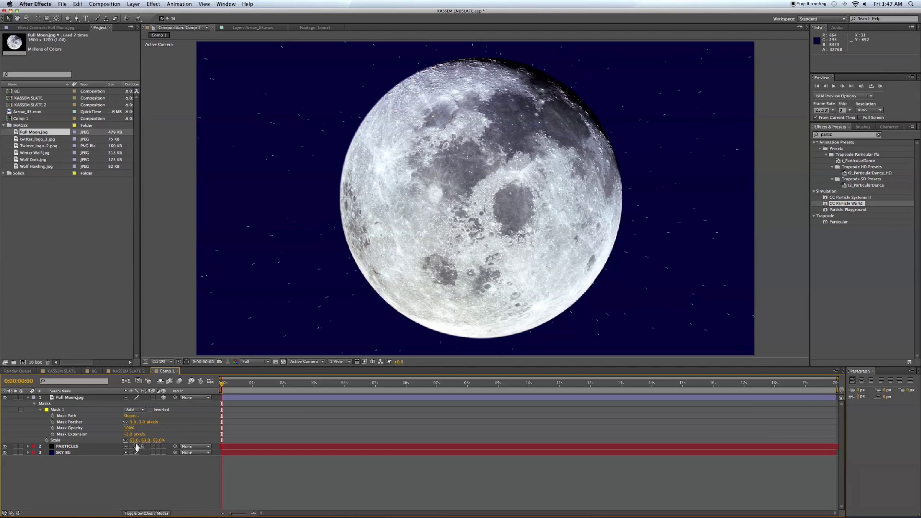
left_click(142, 422)
type("5")
key("Return")
left_click(94, 398)
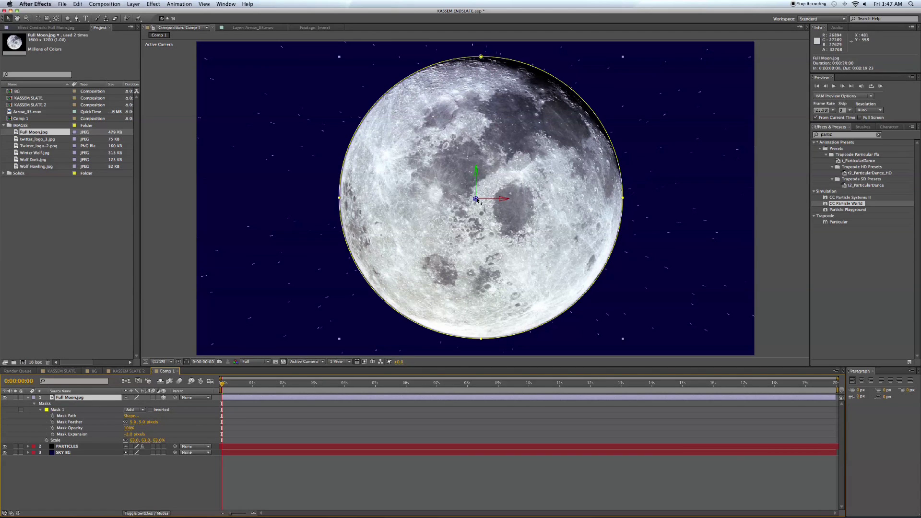
Push the moon back in depth, enlarge it to 224%, and drag it left past the frame edge
left_click_drag(476, 200, 364, 321)
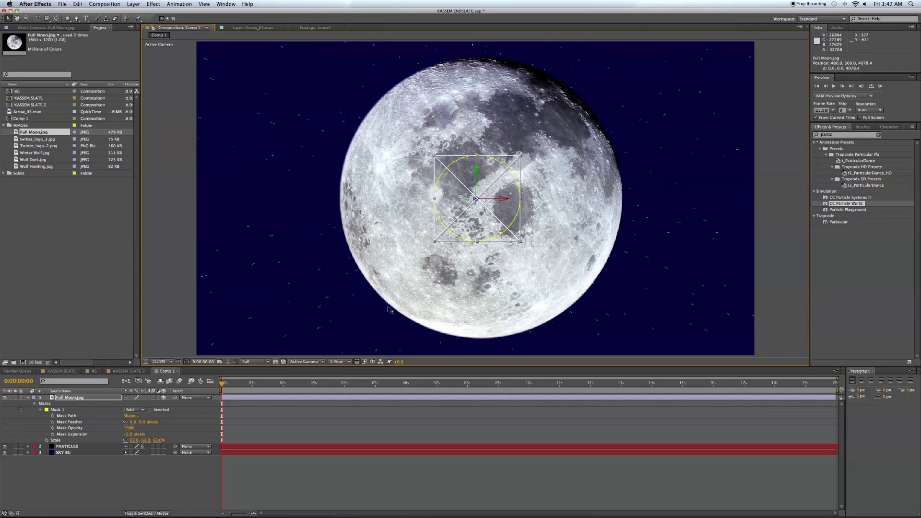
key("Return")
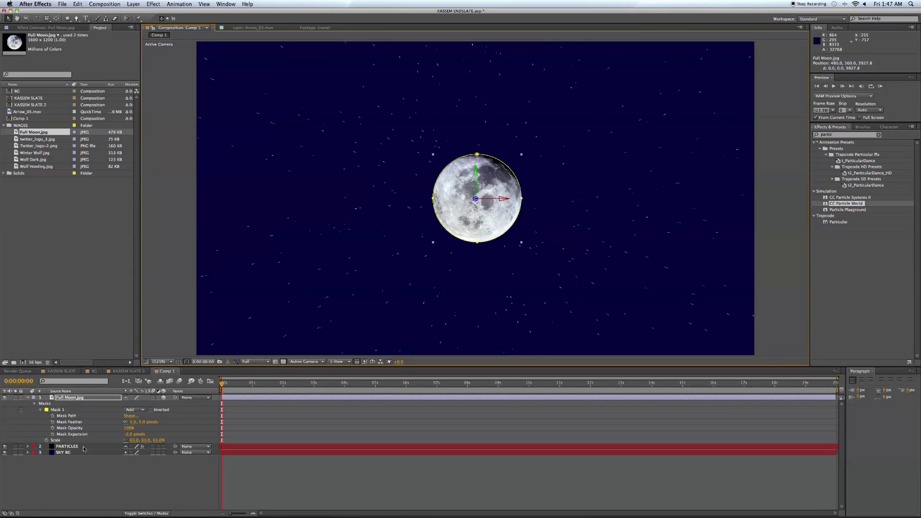
left_click(84, 399)
key("u")
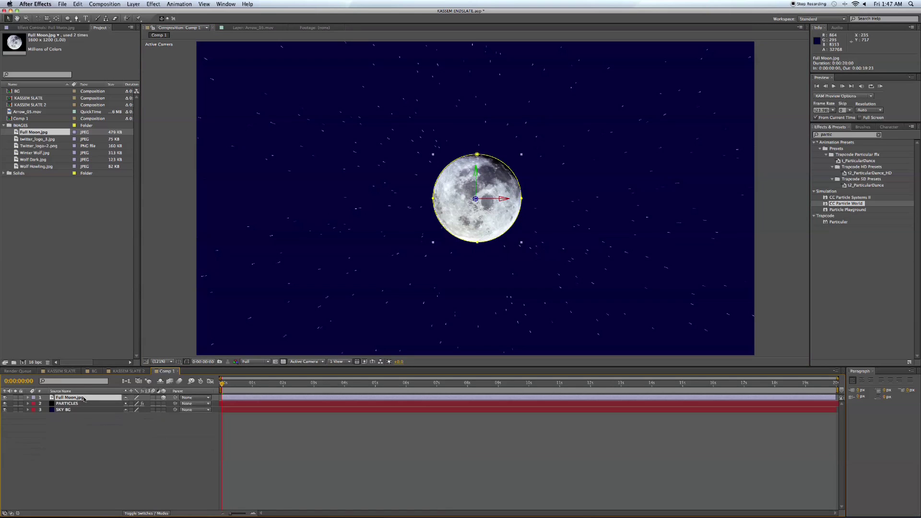
key("s")
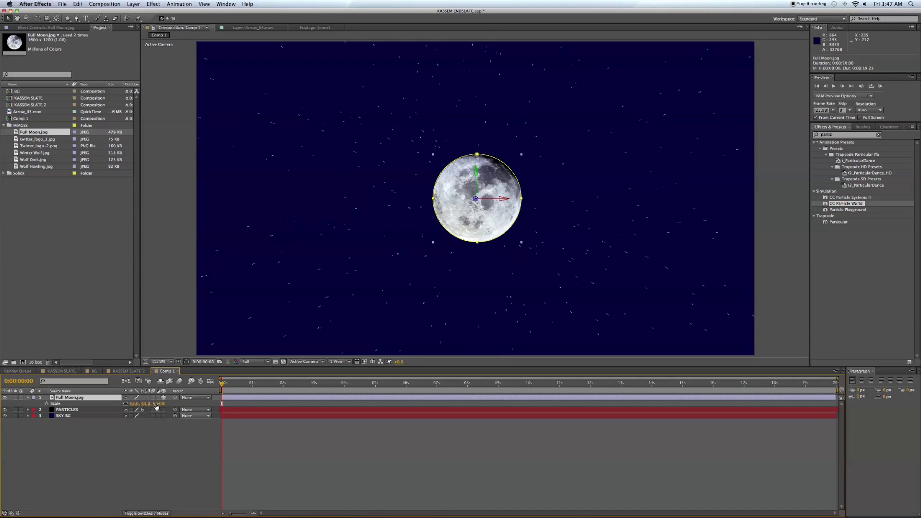
left_click_drag(156, 407, 409, 202)
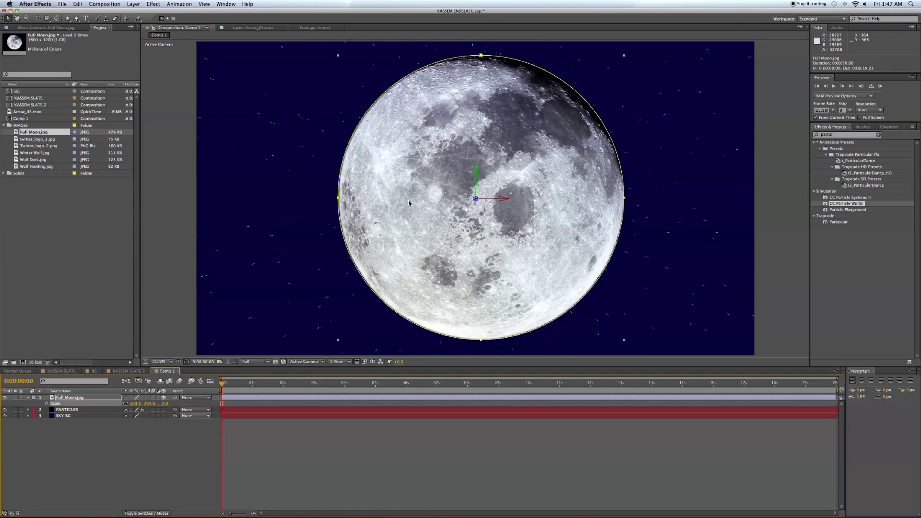
left_click_drag(504, 198, 4, 185)
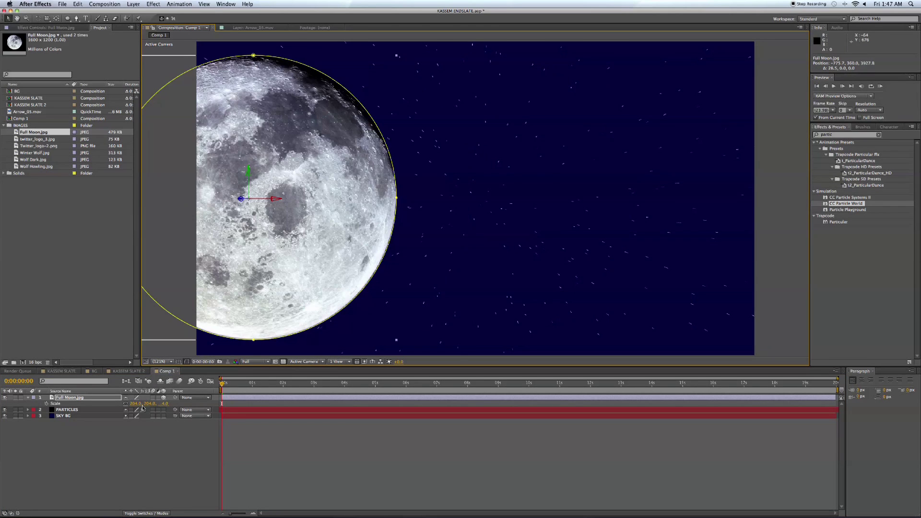
left_click_drag(148, 406, 156, 406)
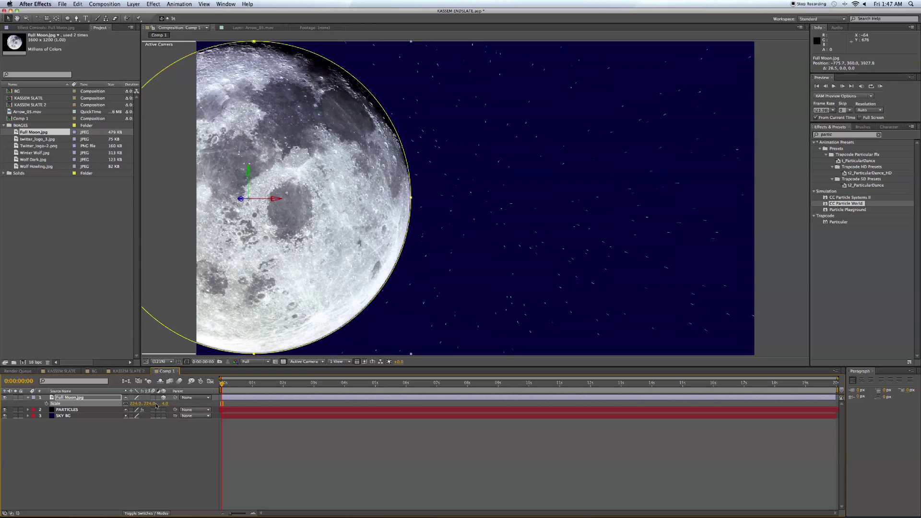
left_click(133, 464)
Add Wolf Dark.jpg as a 3D layer at 79% scale, placed right of the moon
left_click(45, 245)
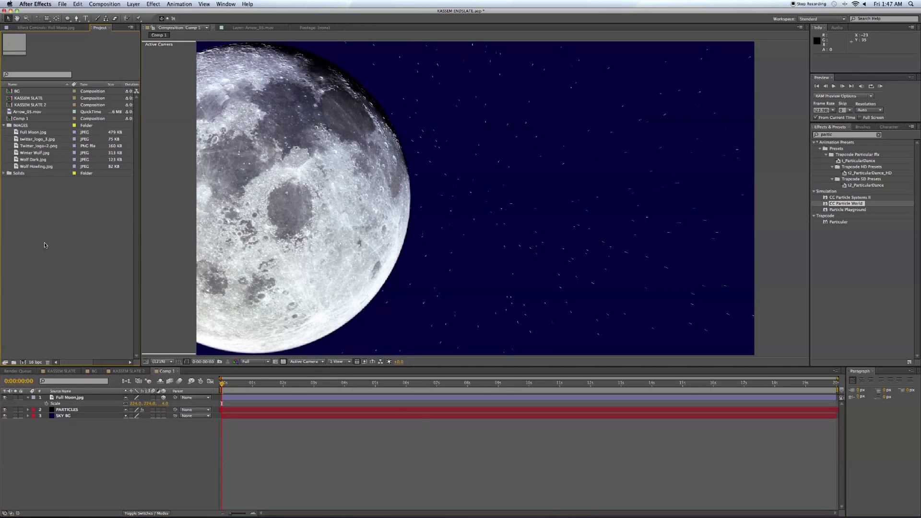
left_click(22, 162)
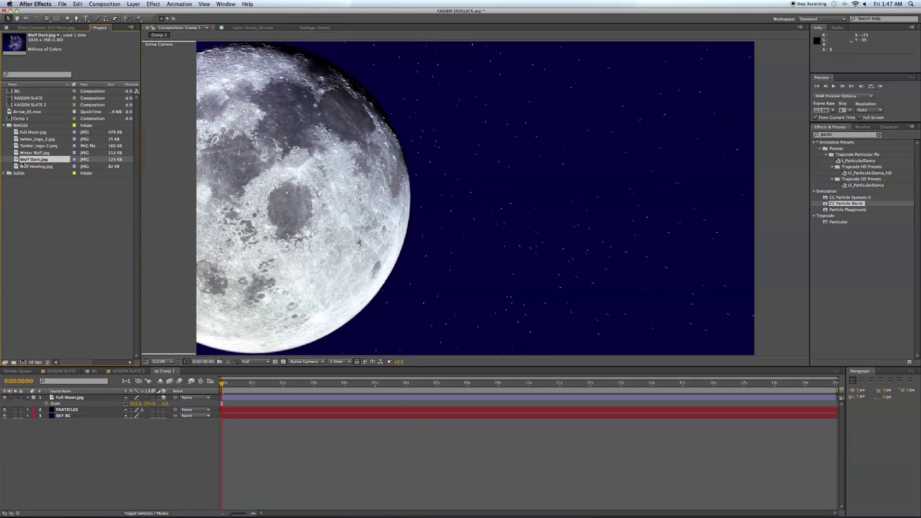
left_click_drag(19, 162, 123, 404)
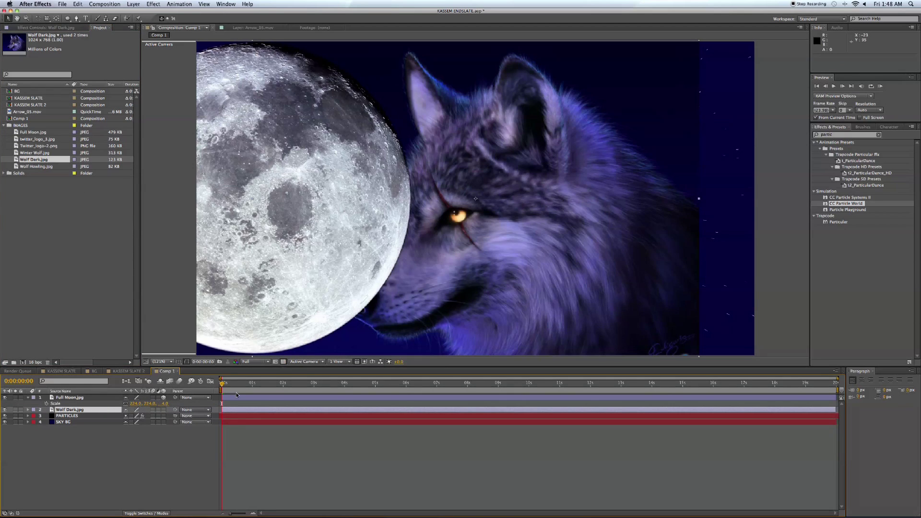
left_click(164, 410)
key("s")
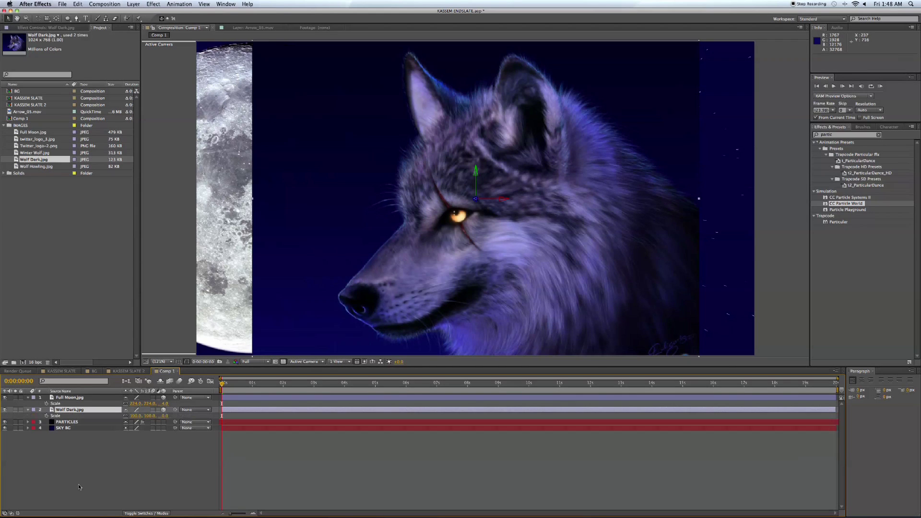
left_click_drag(149, 419, 145, 417)
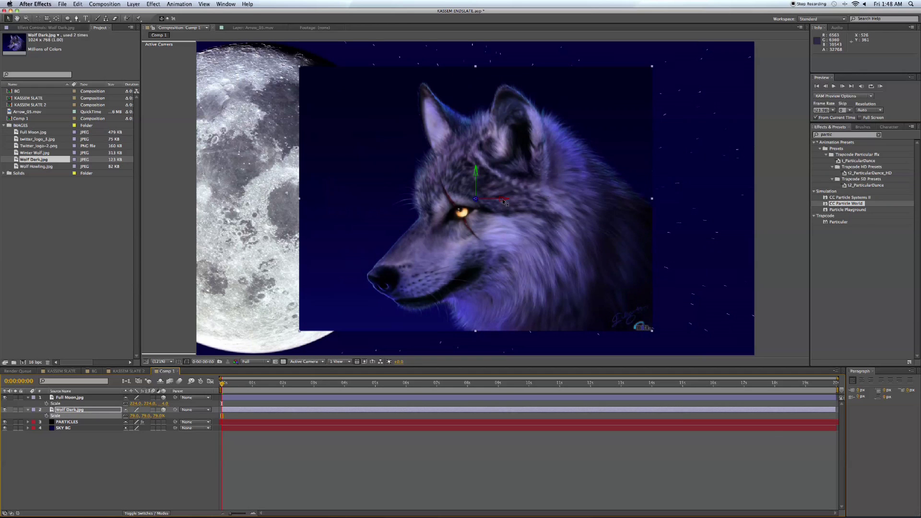
left_click_drag(504, 202, 599, 201)
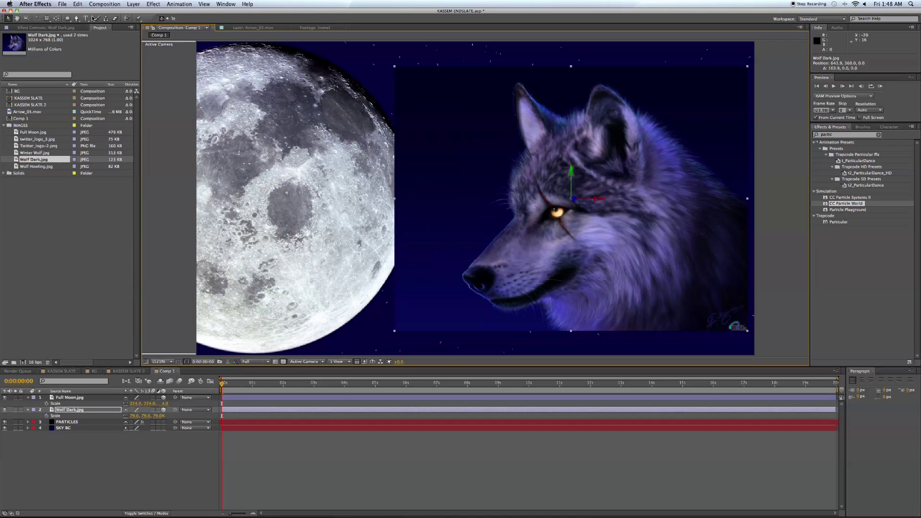
left_click(76, 19)
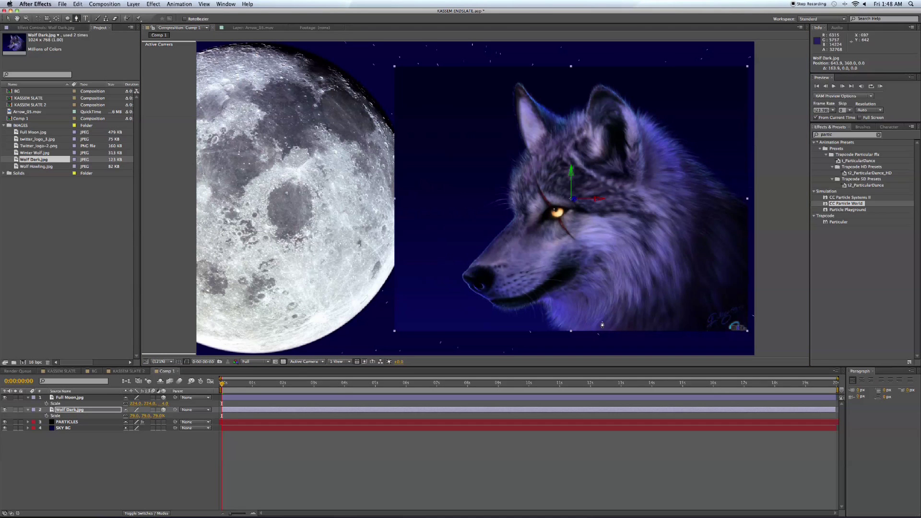
At 200% zoom, start the Pen mask below the wolf's chin and trace along its jaw
key("period")
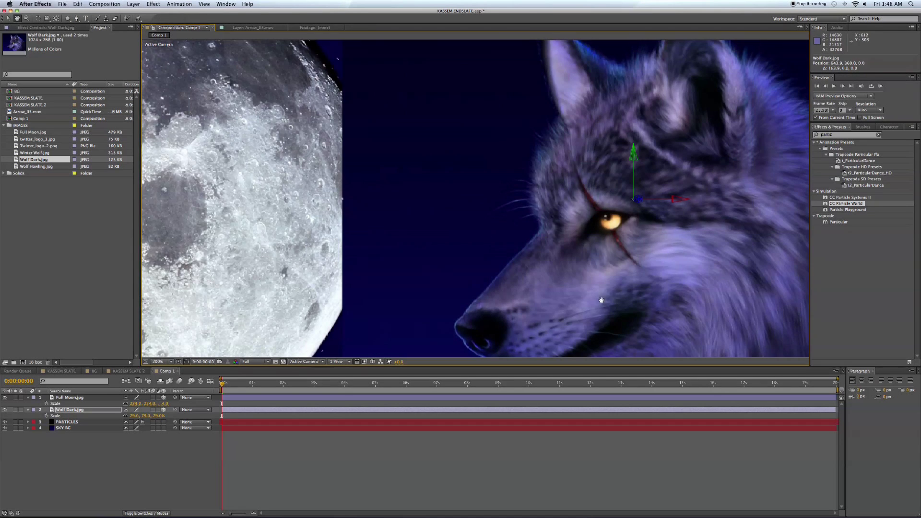
left_click_drag(598, 302, 451, 239)
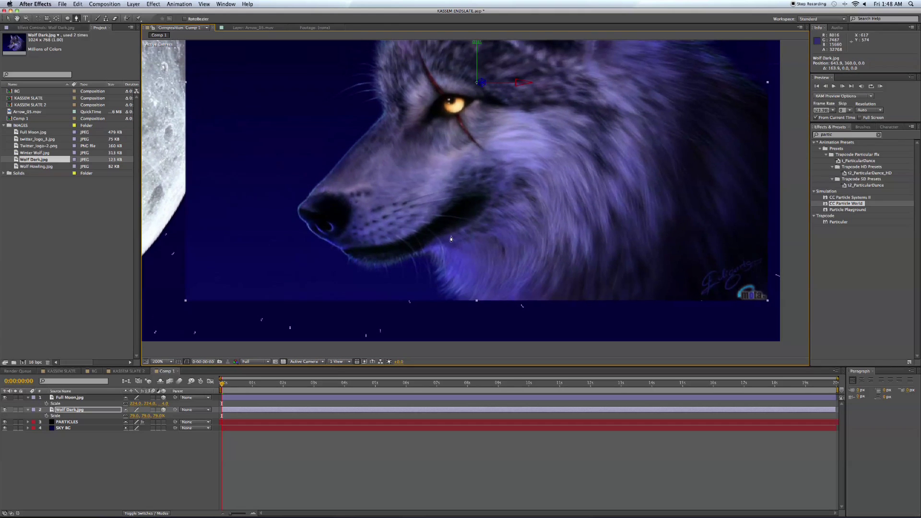
left_click(469, 313)
left_click(443, 295)
left_click(438, 286)
left_click(432, 264)
left_click(428, 254)
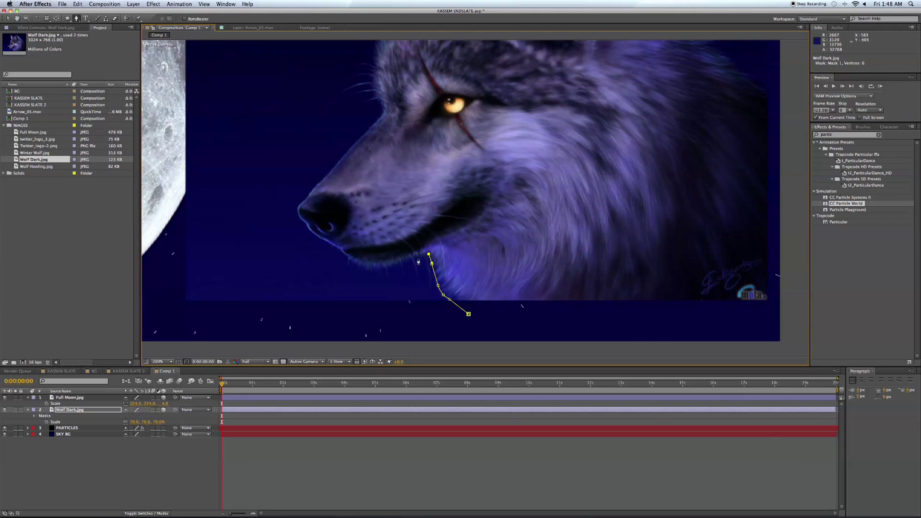
left_click(414, 259)
left_click(392, 267)
left_click(375, 269)
left_click(361, 271)
Continue the mask along the lower jaw to the nose and up around it
left_click(341, 253)
left_click(327, 245)
left_click(311, 234)
left_click(297, 212)
left_click(299, 204)
left_click(311, 192)
left_click(324, 179)
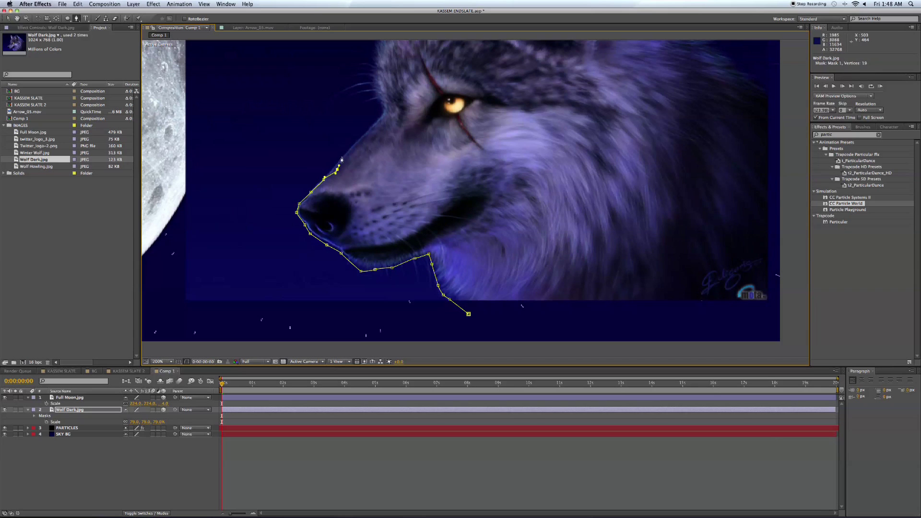
Extend the mask points up the wolf's muzzle
left_click(334, 165)
left_click(345, 153)
left_click(353, 145)
left_click(365, 132)
left_click(379, 120)
left_click(383, 113)
Trace the mask up the wolf's forehead, adding a curved point
key("space")
left_click_drag(394, 111, 382, 237)
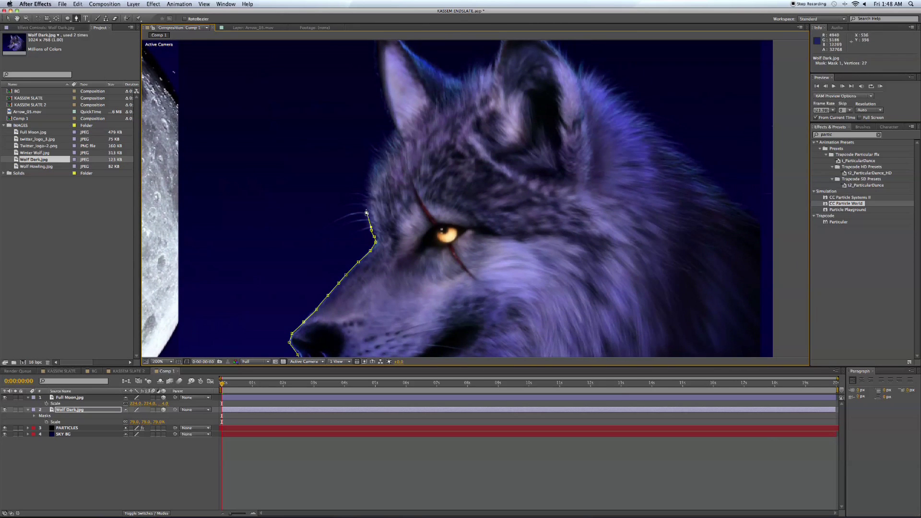
left_click(367, 188)
left_click(368, 179)
left_click(376, 155)
left_click_drag(386, 141, 405, 243)
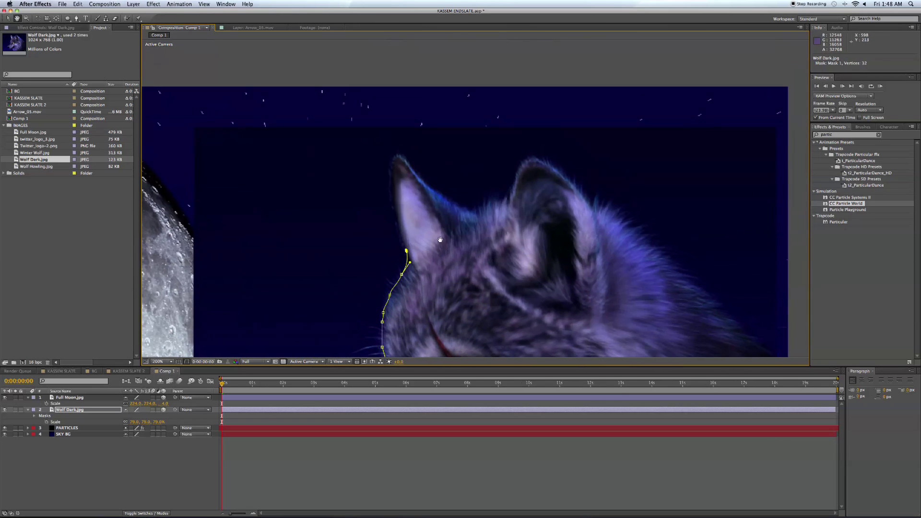
Trace the mask up the front edge of the first ear
left_click(407, 250)
left_click(399, 237)
left_click(396, 228)
left_click(392, 208)
left_click(390, 187)
left_click(389, 168)
Outline the first ear's tip and back edge, extending the mask beyond it
left_click(392, 153)
left_click(401, 153)
left_click(412, 161)
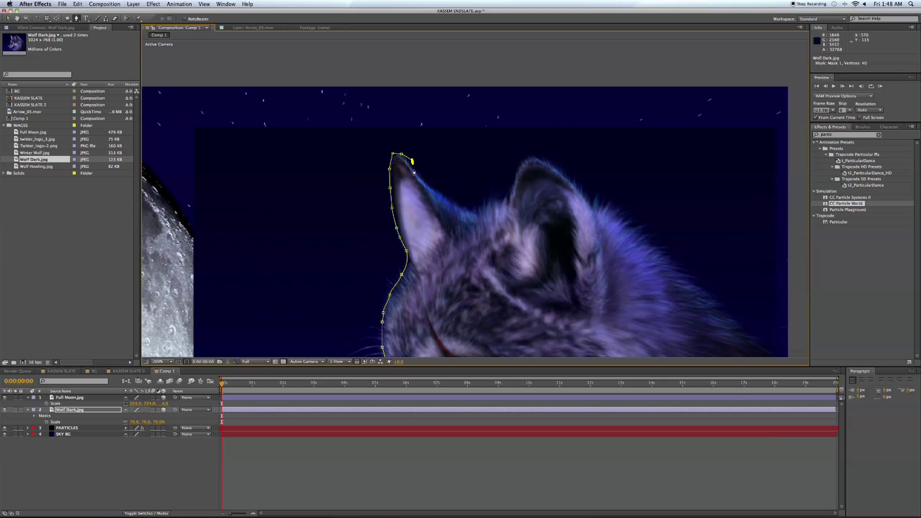
left_click(415, 173)
left_click(436, 193)
left_click(453, 203)
left_click(468, 210)
left_click(471, 212)
left_click(482, 208)
left_click(505, 199)
Trace the mask over the wolf's second ear
left_click_drag(539, 189, 492, 247)
left_click(461, 251)
left_click(470, 233)
left_click(476, 220)
left_click(498, 219)
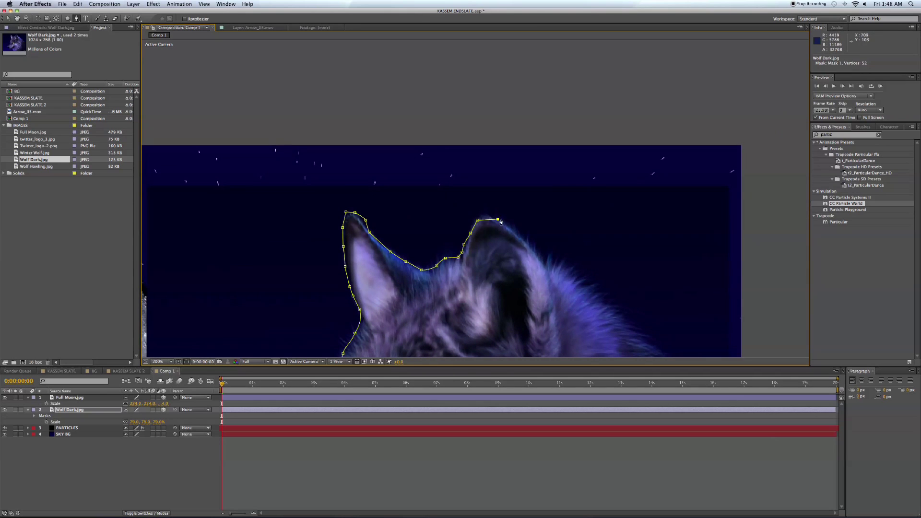
left_click(510, 226)
left_click(519, 235)
left_click(538, 253)
Continue the mask down the wolf's back
left_click_drag(566, 267, 429, 250)
left_click(424, 240)
left_click(442, 260)
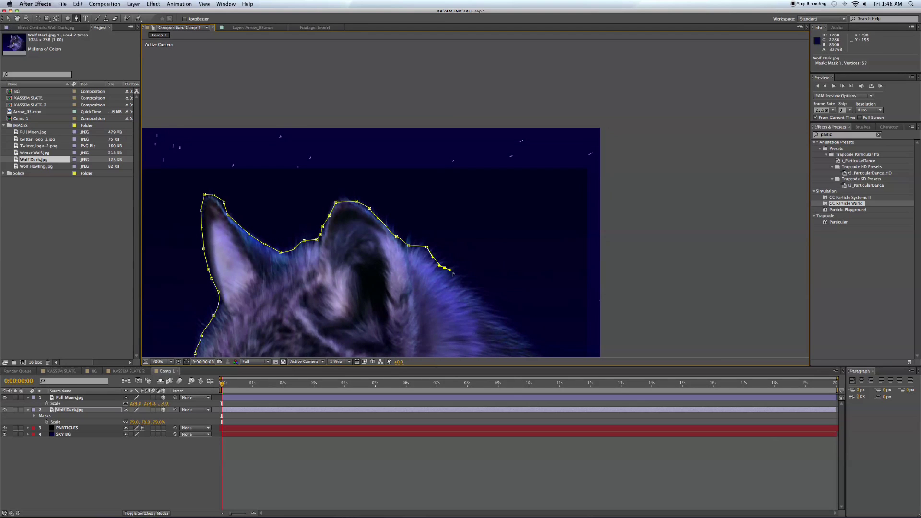
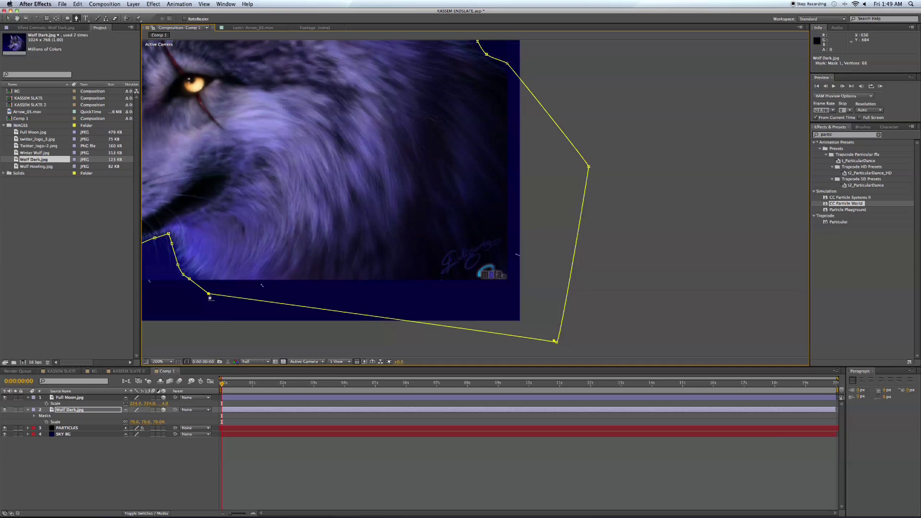
Fit the composition in the viewer and move Wolf Dark.jpg right and down
left_click(167, 363)
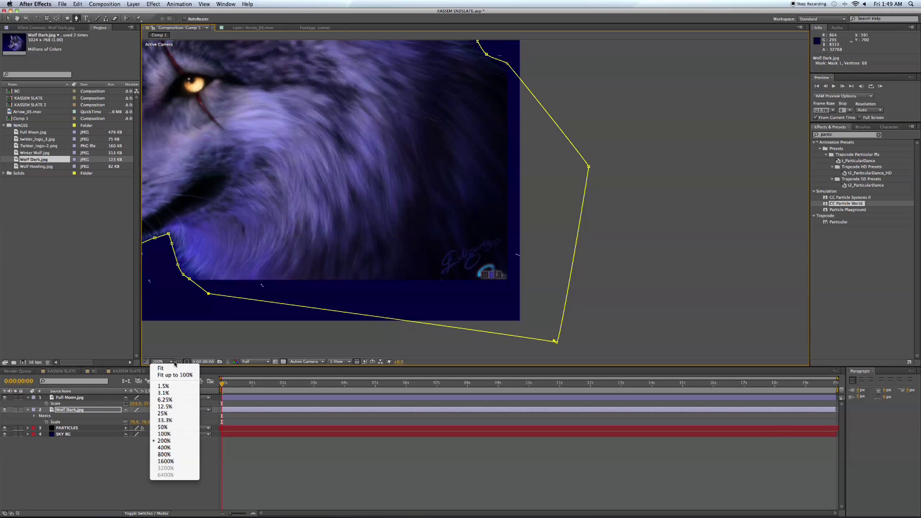
left_click(184, 373)
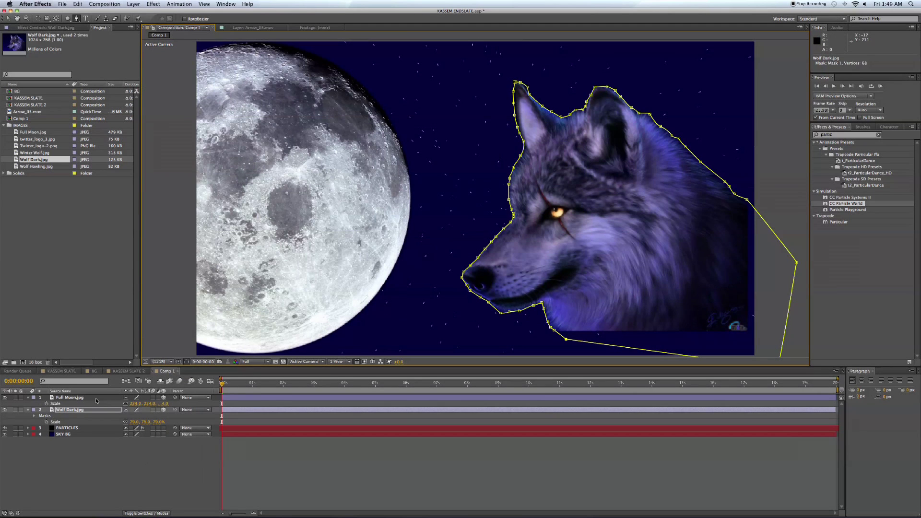
left_click(87, 411)
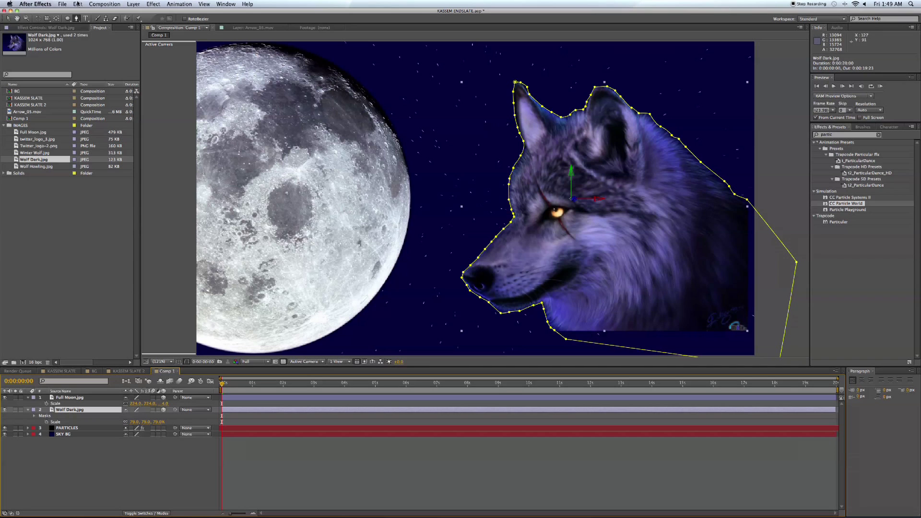
key("v")
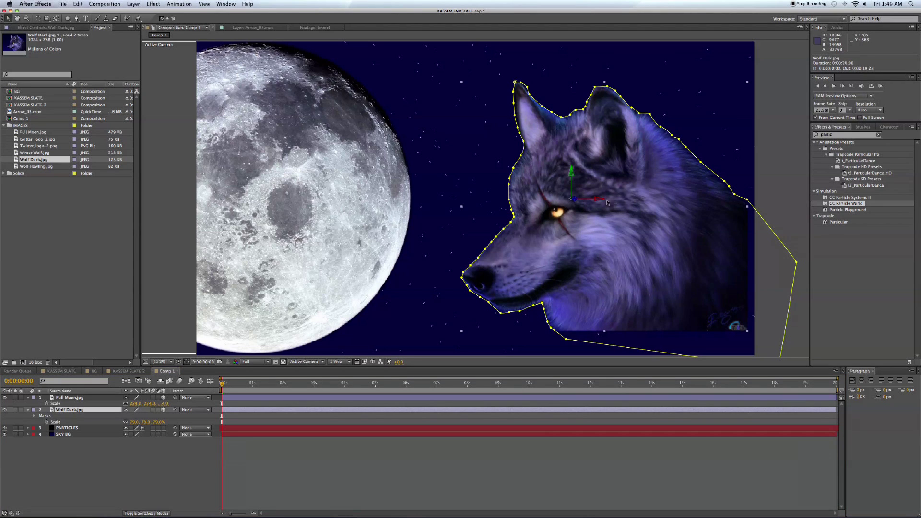
left_click_drag(598, 199, 2, 482)
Scale the wolf to 194% and position its head beside the moon on the right
left_click_drag(142, 425, 496, 305)
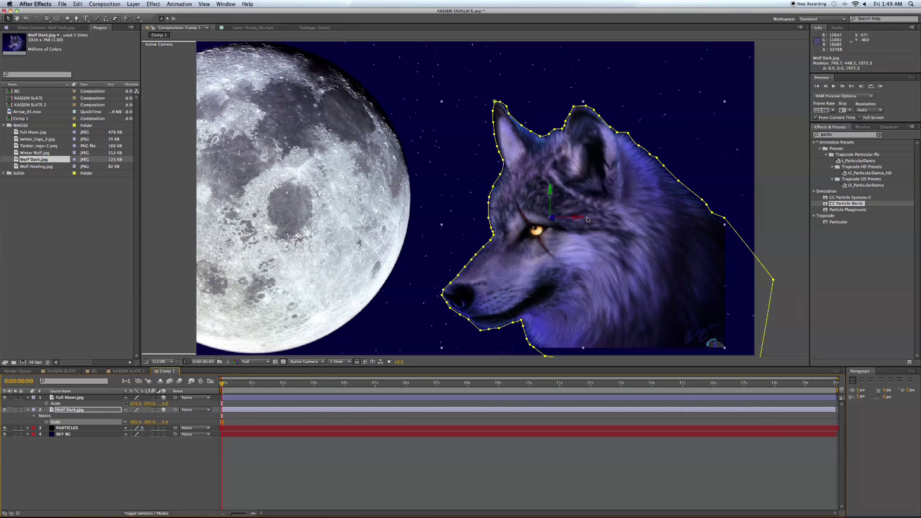
left_click_drag(578, 217, 611, 217)
left_click_drag(584, 185, 584, 204)
left_click_drag(614, 237, 620, 237)
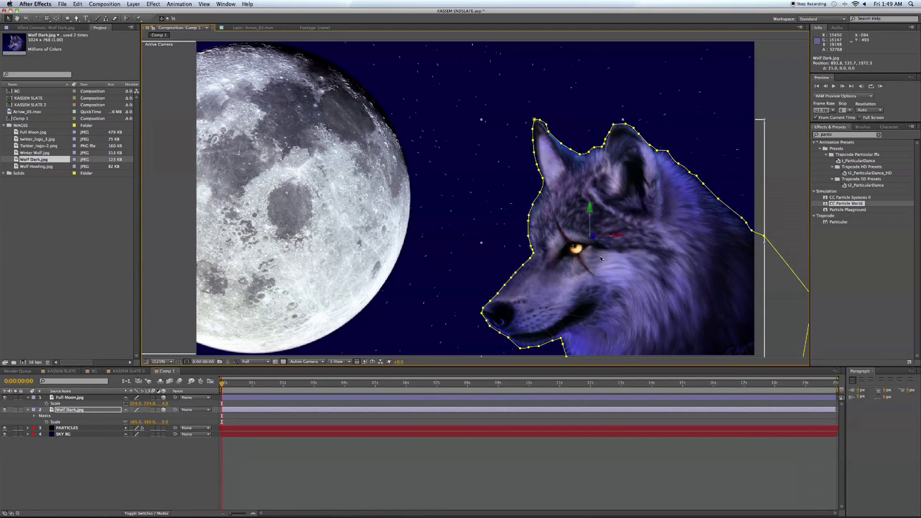
left_click_drag(135, 424, 149, 424)
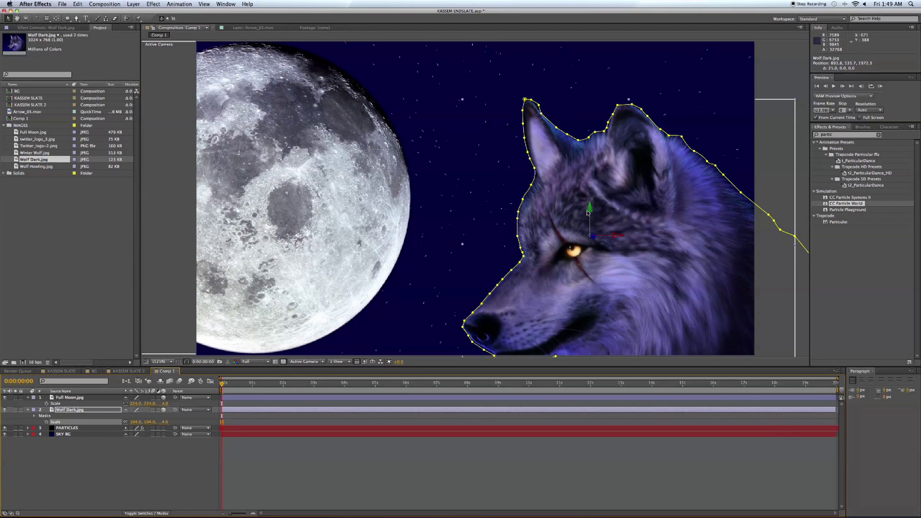
left_click_drag(582, 225, 634, 210)
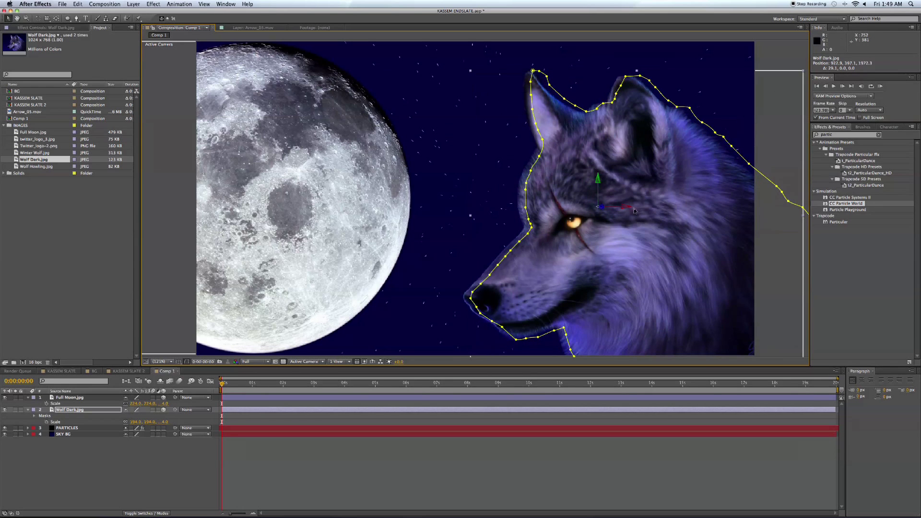
Give Wolf Dark.jpg's Mask 1 a 4 px feather and -2 px expansion
left_click(34, 415)
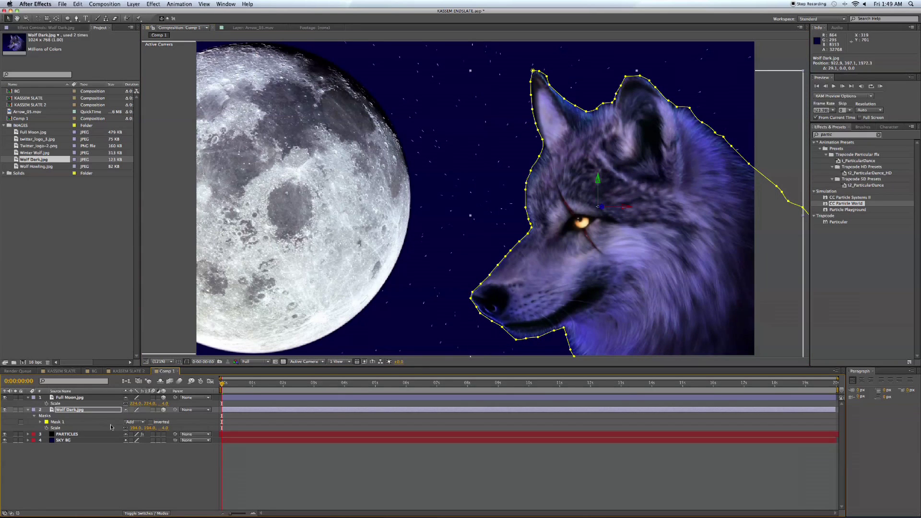
left_click(41, 422)
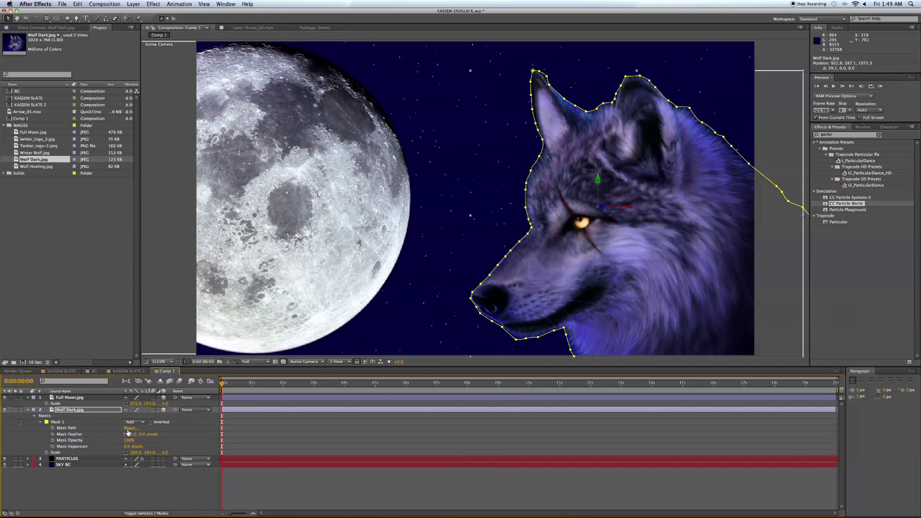
left_click(142, 435)
type("4")
key("Return")
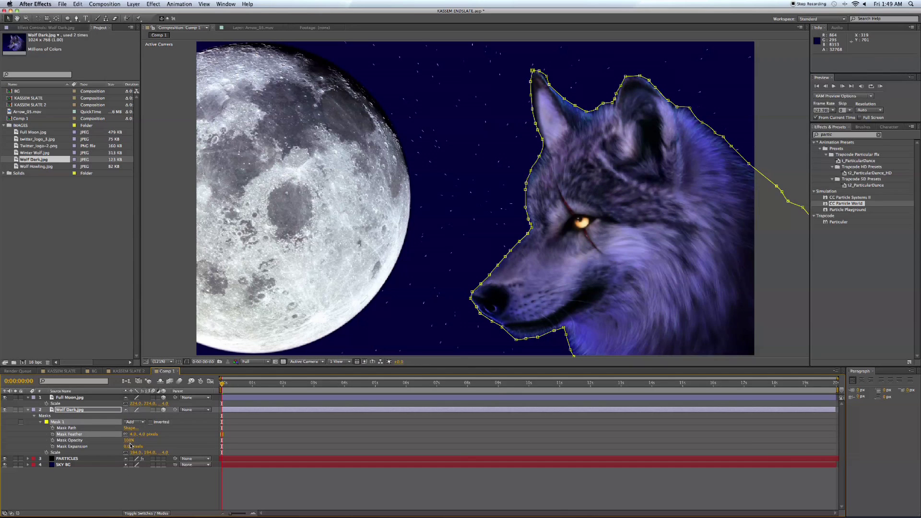
left_click(128, 446)
type("-2")
key("Return")
left_click(140, 491)
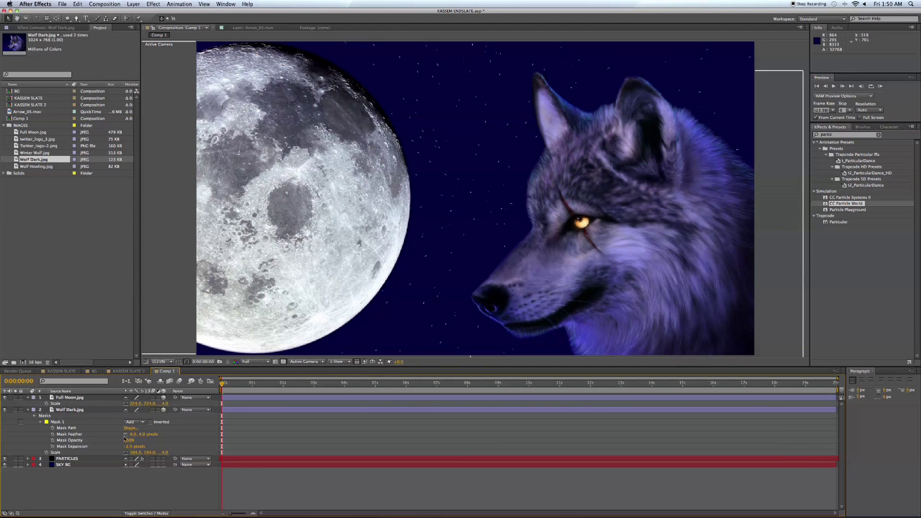
Create a new solid layer named GRID
left_click(134, 4)
left_click(235, 18)
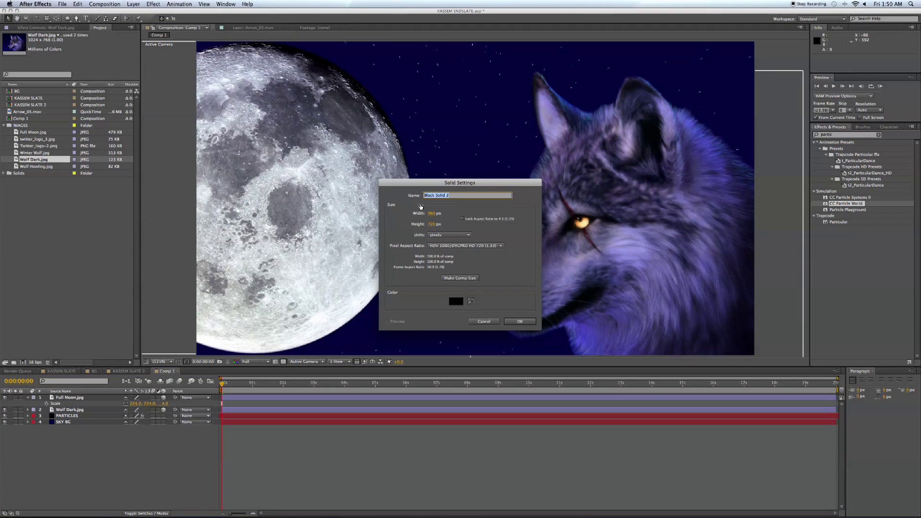
type("GRID")
left_click(514, 322)
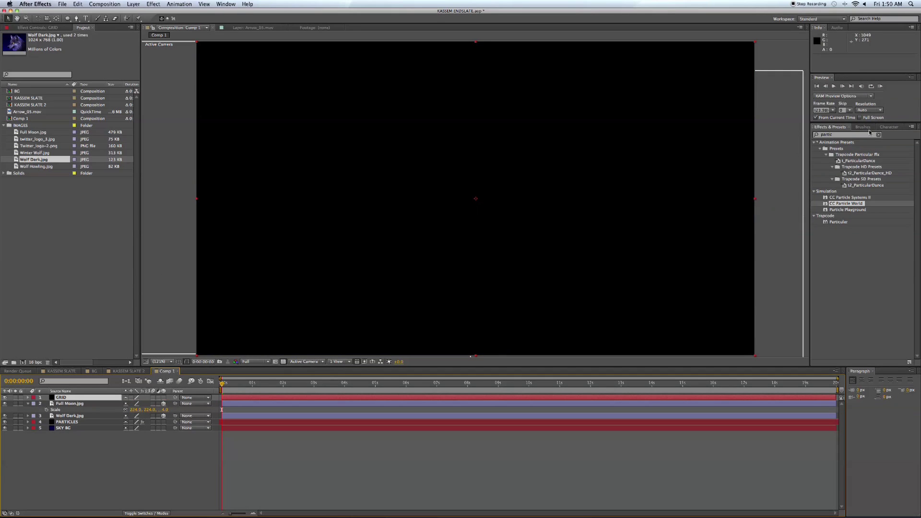
Apply the Grid effect to the GRID layer and switch its visibility off
double_click(863, 137)
type("grid")
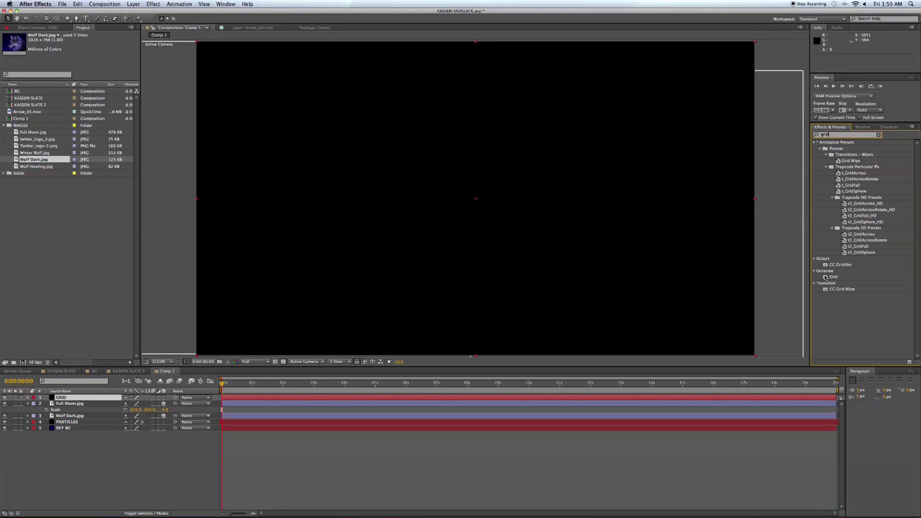
left_click_drag(828, 277, 572, 249)
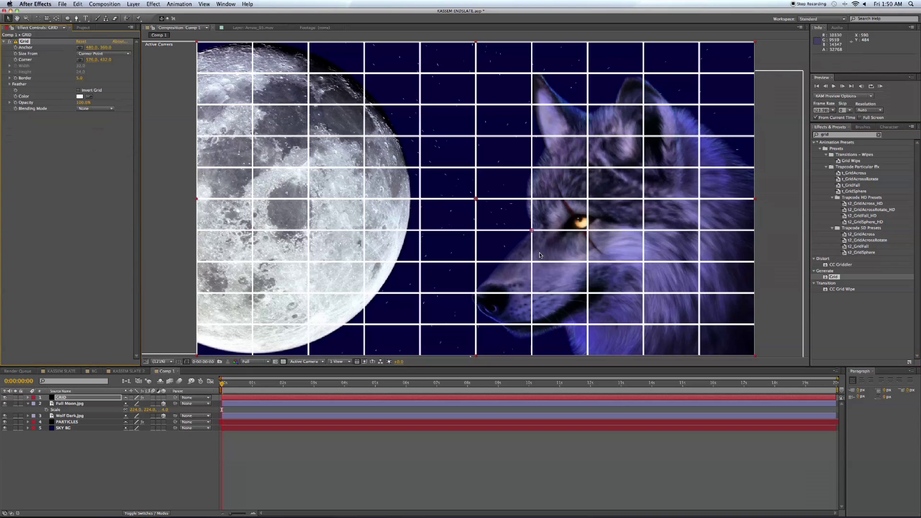
left_click(4, 397)
left_click(144, 491)
left_click(137, 4)
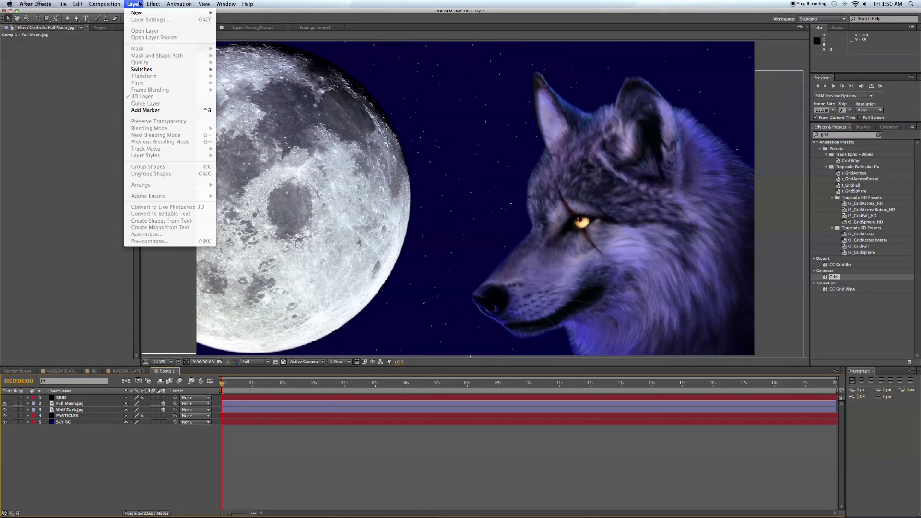
Add Camera 1 and place it below the GRID layer
mouse_move(138, 13)
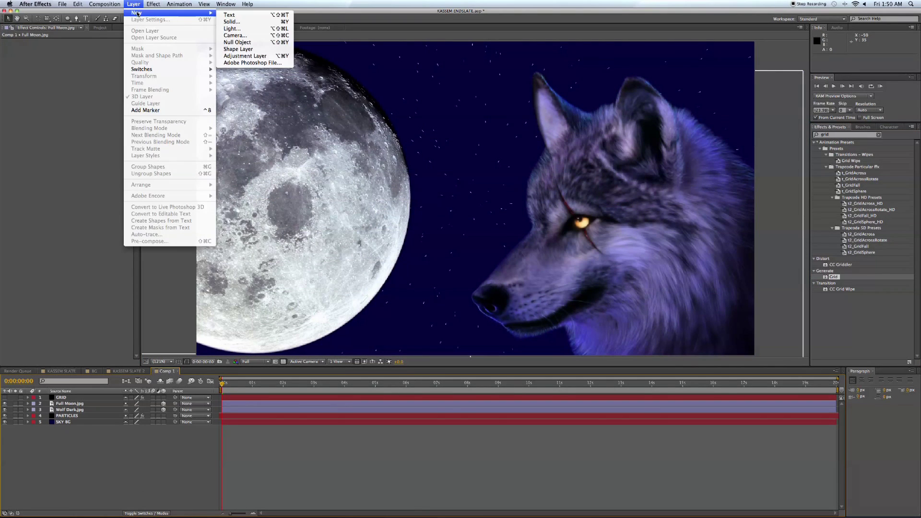
left_click(234, 35)
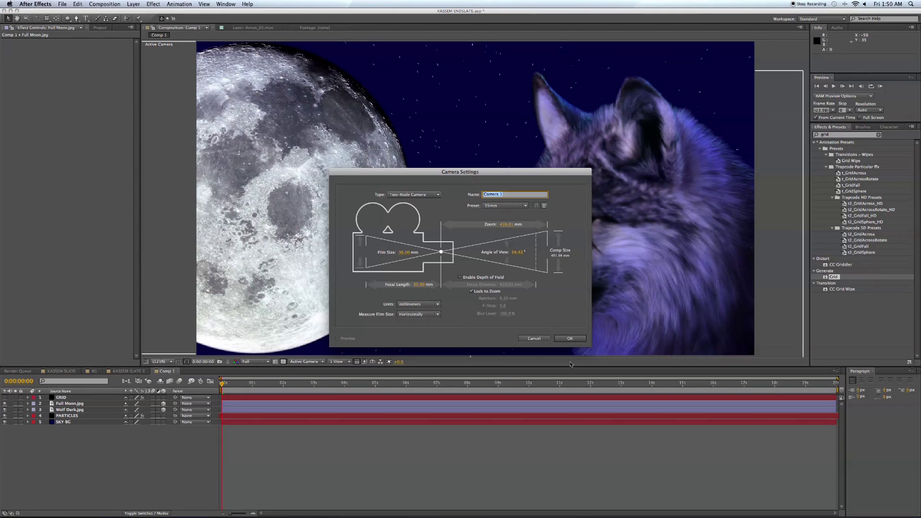
left_click(571, 339)
left_click_drag(79, 401, 80, 409)
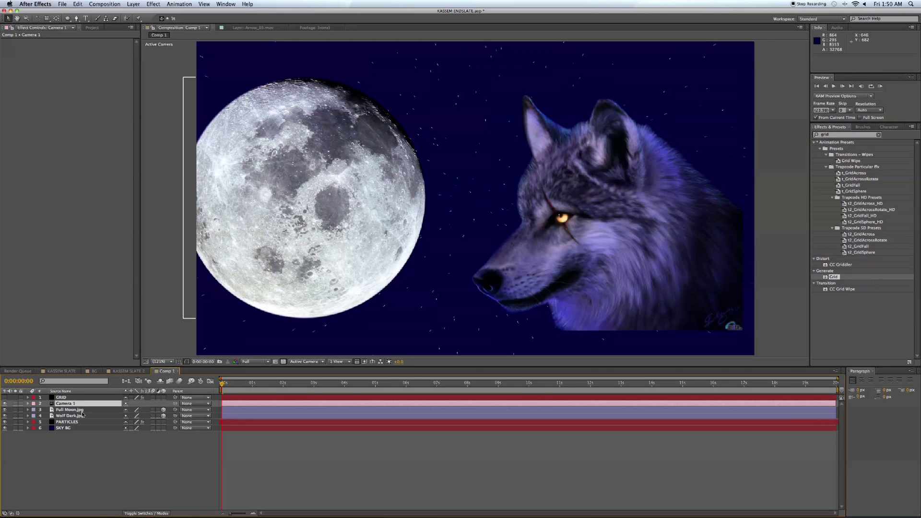
Push Full Moon back in depth and reposition the wolf closer to the camera
left_click(80, 411)
key("s")
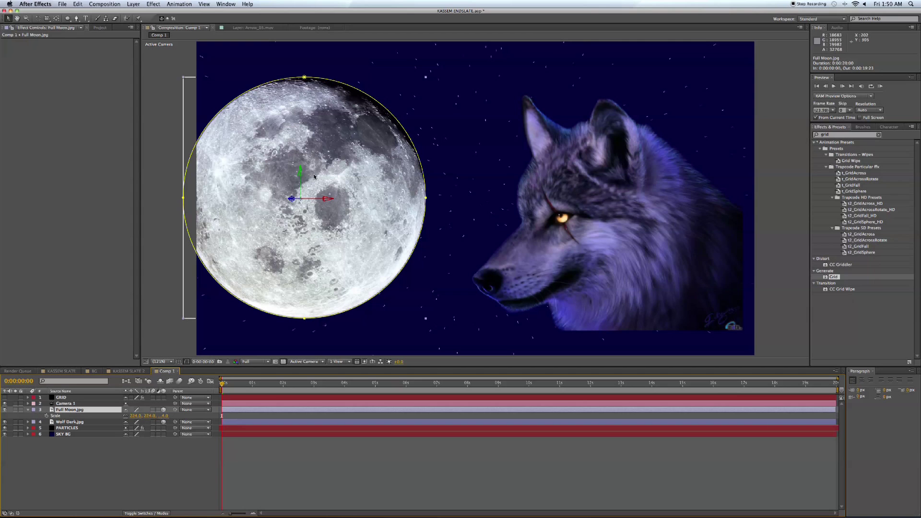
left_click_drag(293, 199, 255, 225)
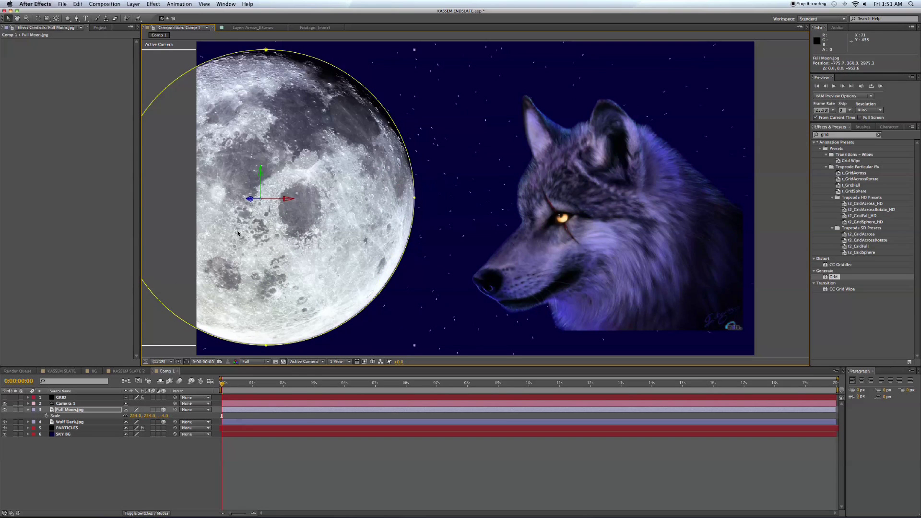
left_click(87, 421)
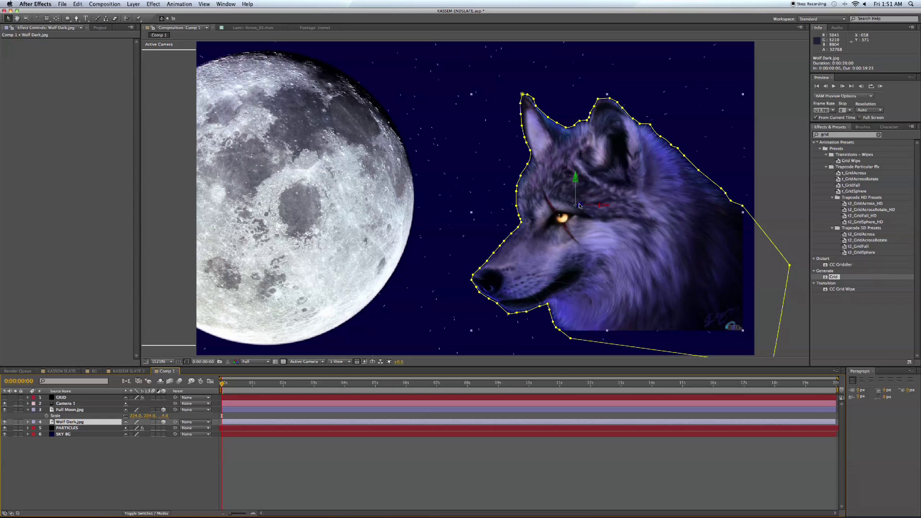
left_click_drag(581, 208, 634, 208)
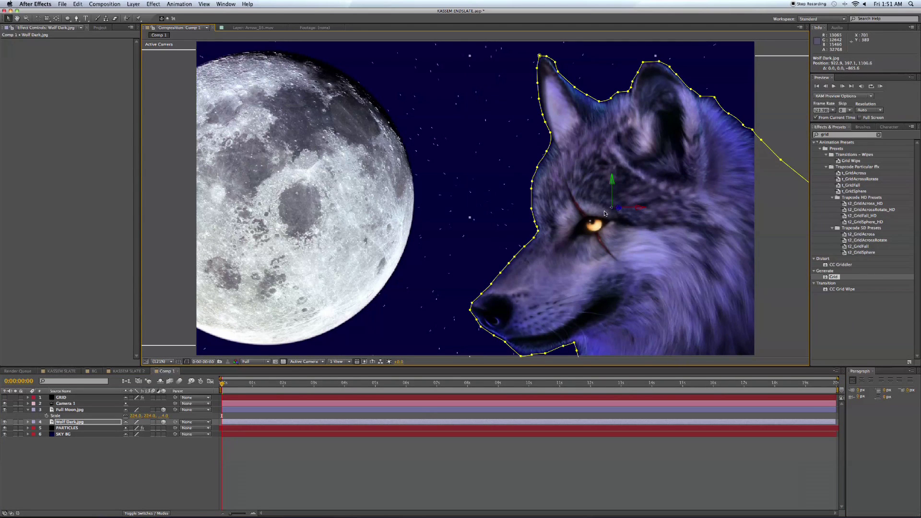
left_click_drag(643, 208, 557, 163)
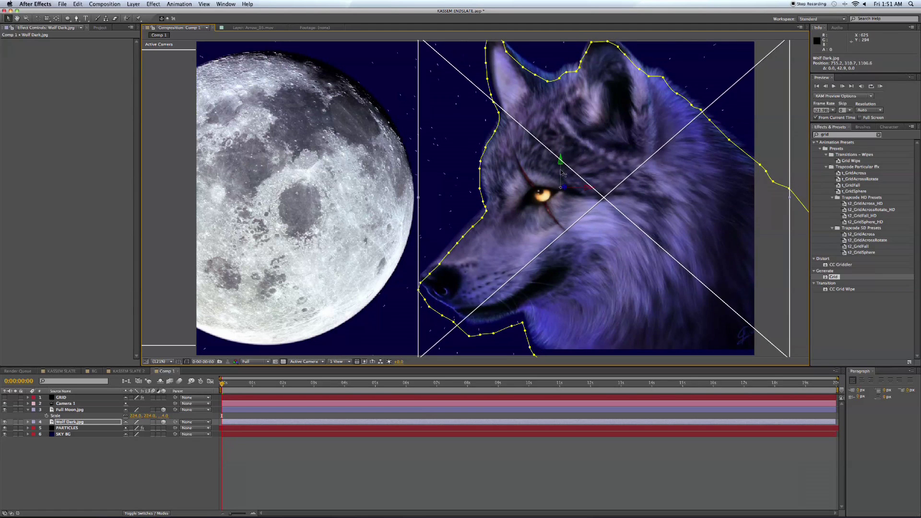
left_click_drag(591, 189, 627, 191)
Enlarge the Full Moon layer to 260% scale
left_click(75, 410)
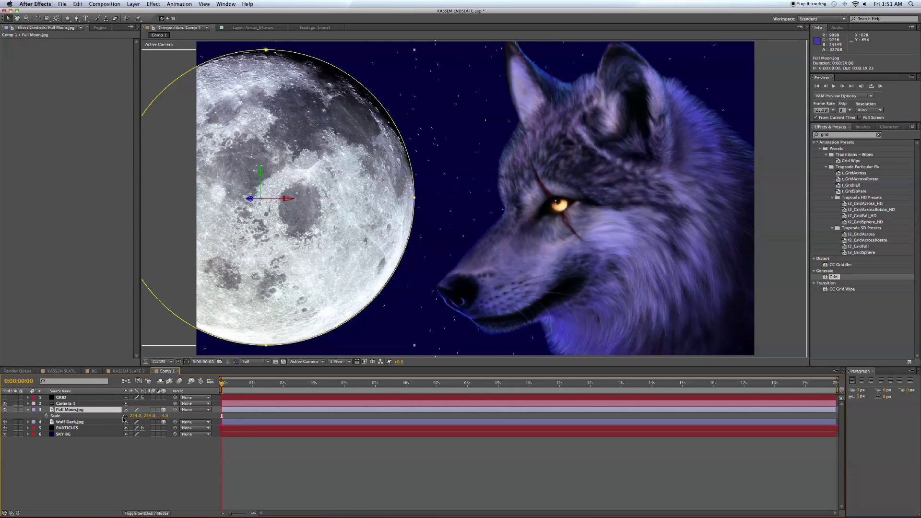
mouse_move(147, 416)
left_mouse_down()
mouse_move(167, 416)
mouse_move(156, 418)
left_mouse_up()
left_click(178, 468)
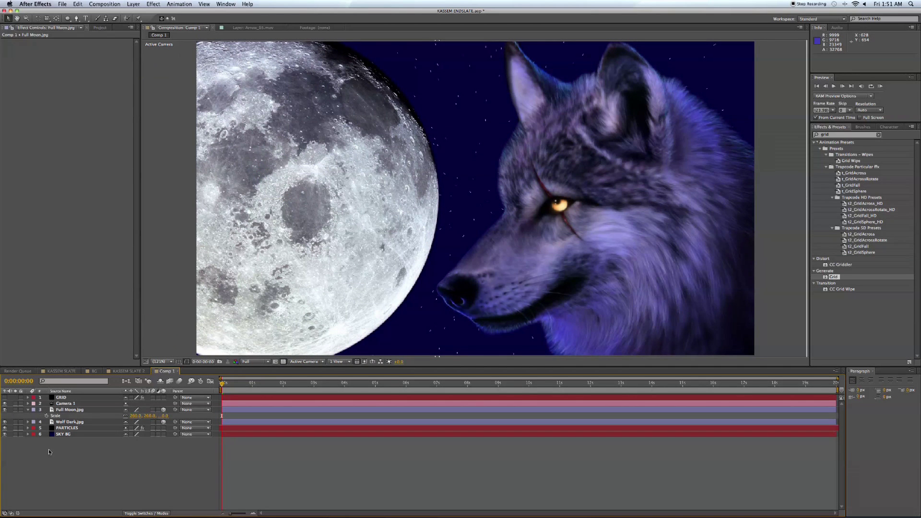
Pre-compose Camera 1 through SKY BG into a composition named BG and show the GRID layer
left_click(28, 410)
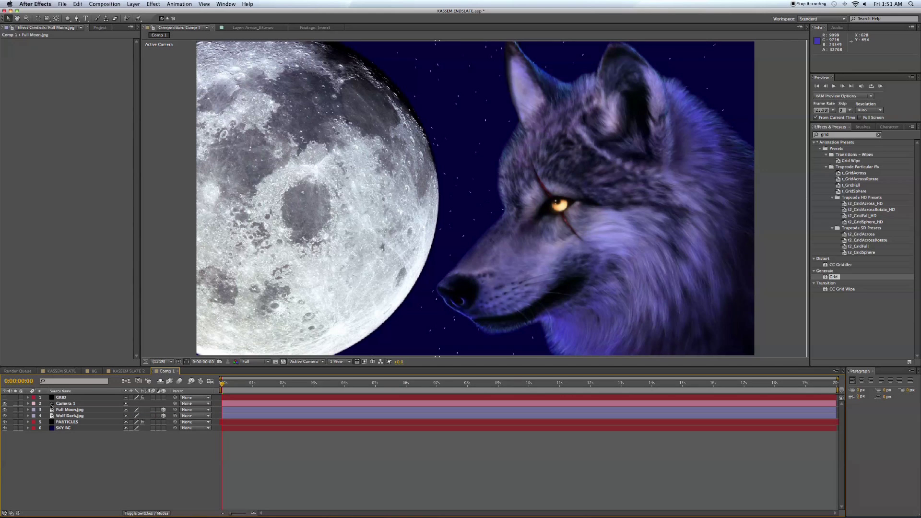
left_click(61, 404)
left_click(64, 428, "shift")
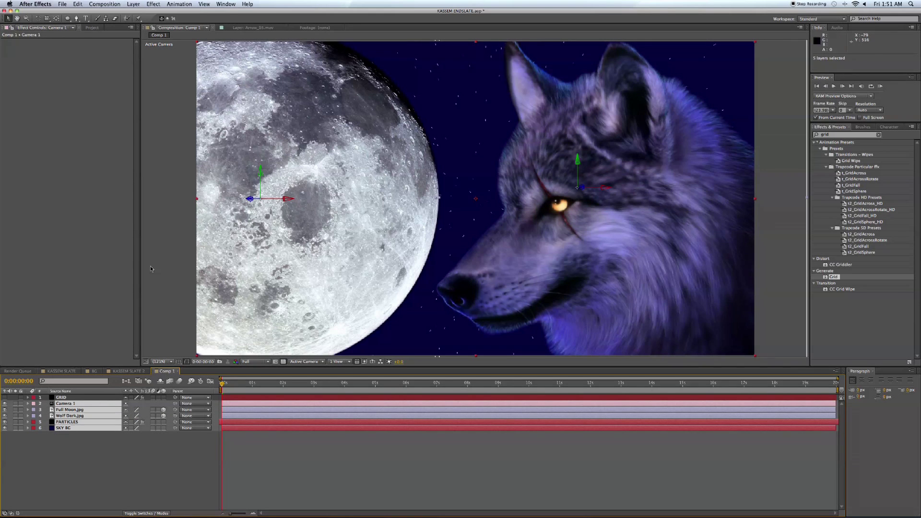
left_click(133, 4)
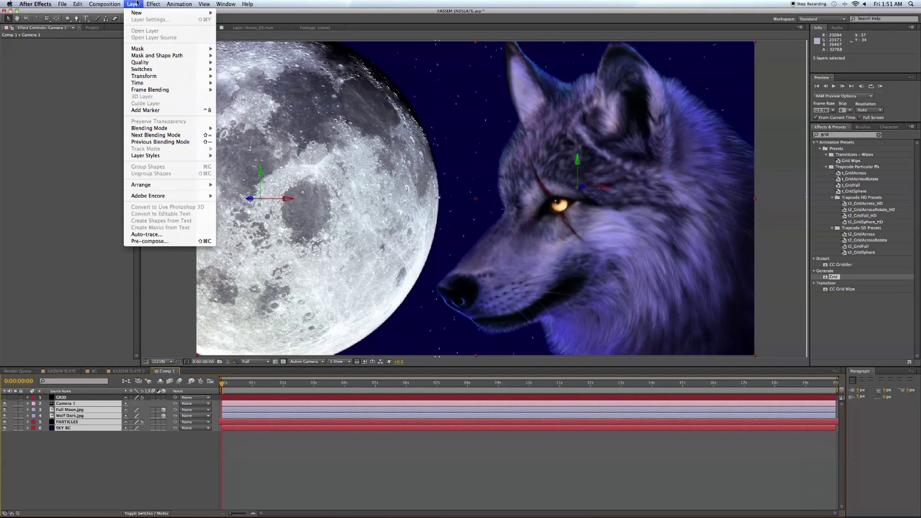
left_click(149, 241)
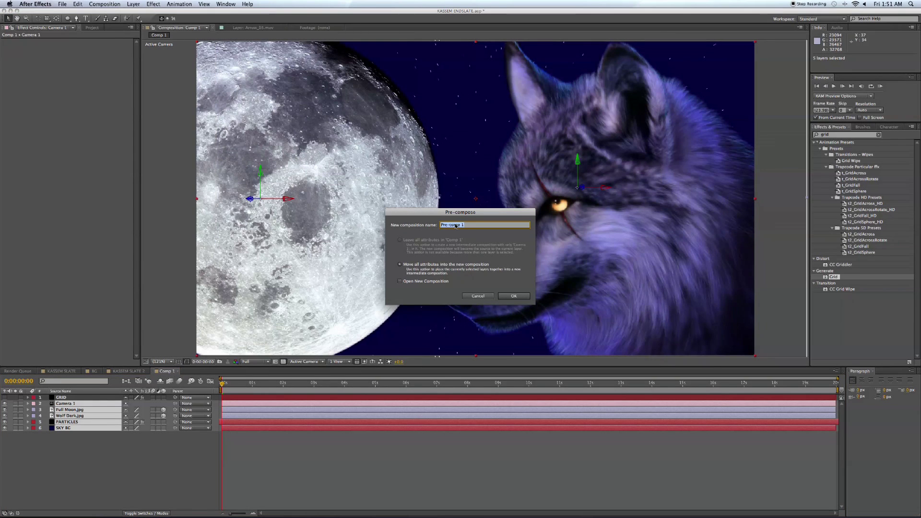
type("BG")
left_click(512, 295)
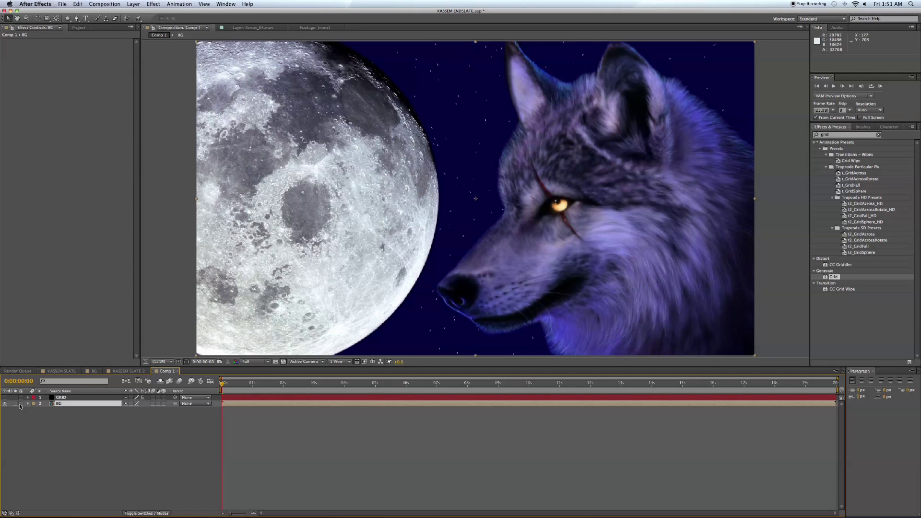
left_click(4, 398)
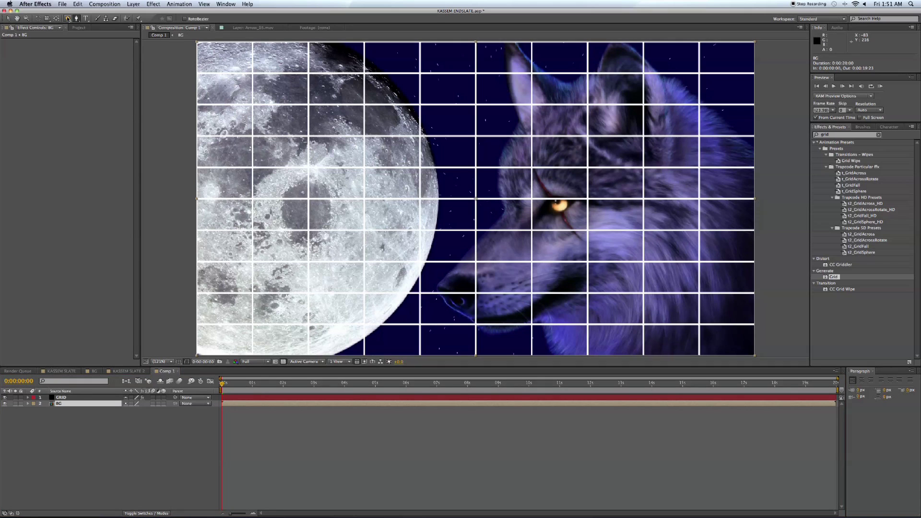
left_click_drag(67, 19, 100, 26)
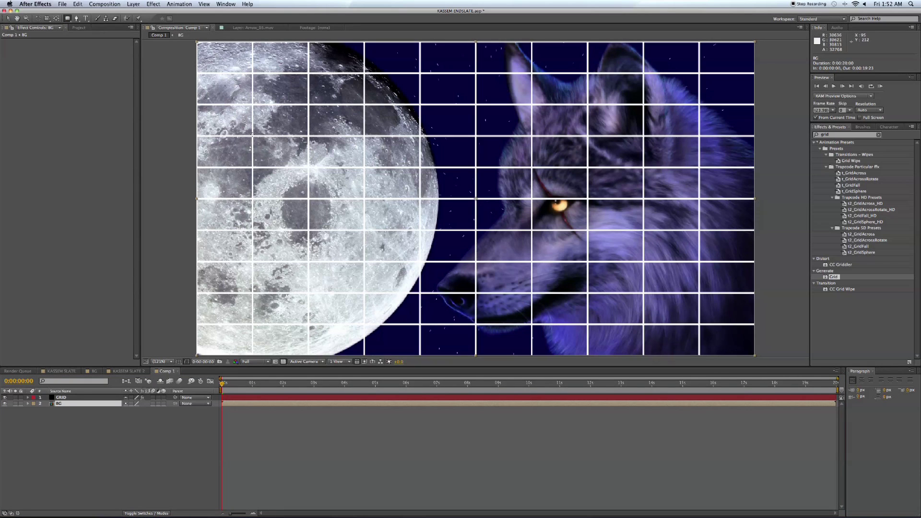
Draw three Subtract rounded-rectangle masks on BG: over the moon, beside it, over the wolf
mouse_move(252, 137)
left_mouse_down()
mouse_move(359, 198)
mouse_move(364, 230)
left_mouse_up()
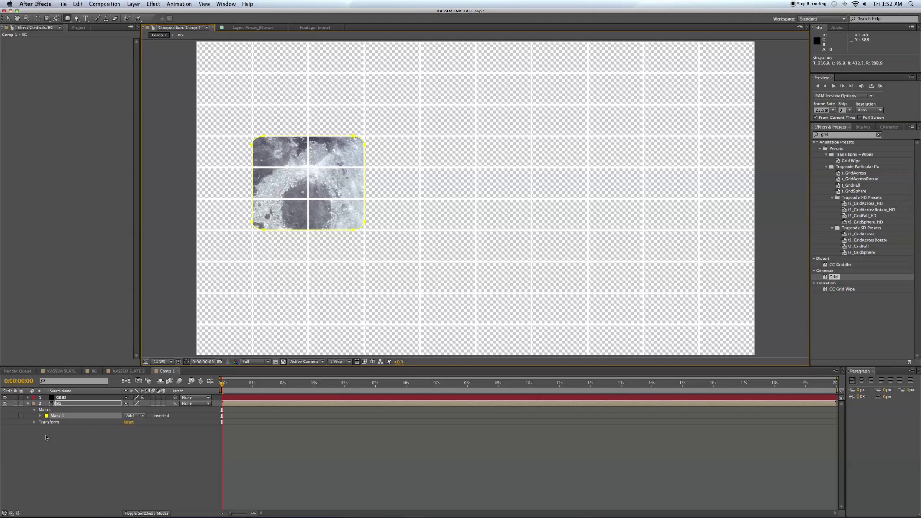
left_click(135, 416)
left_click(141, 436)
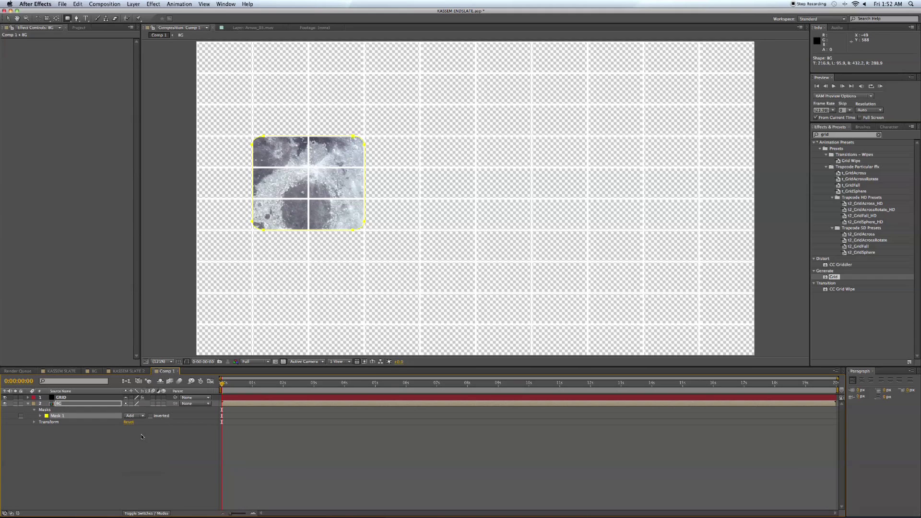
left_click(420, 139)
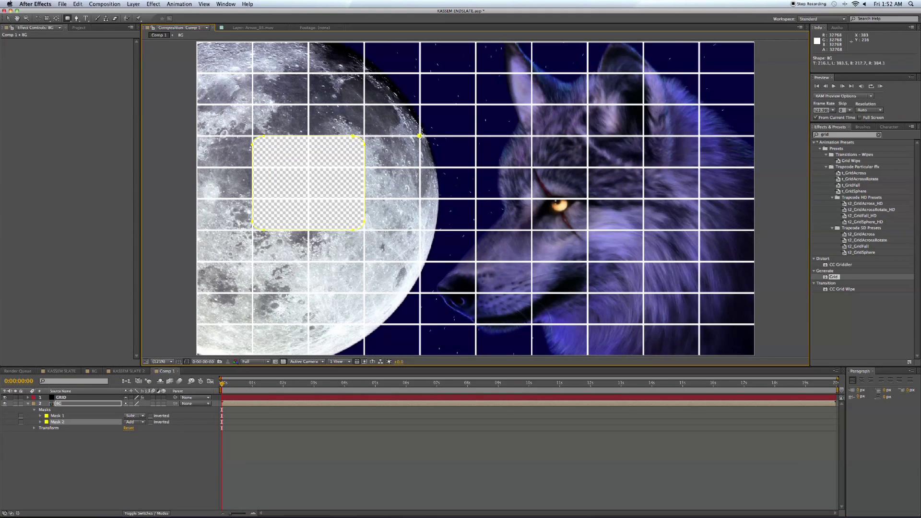
left_click_drag(419, 136, 531, 230)
left_click(135, 422)
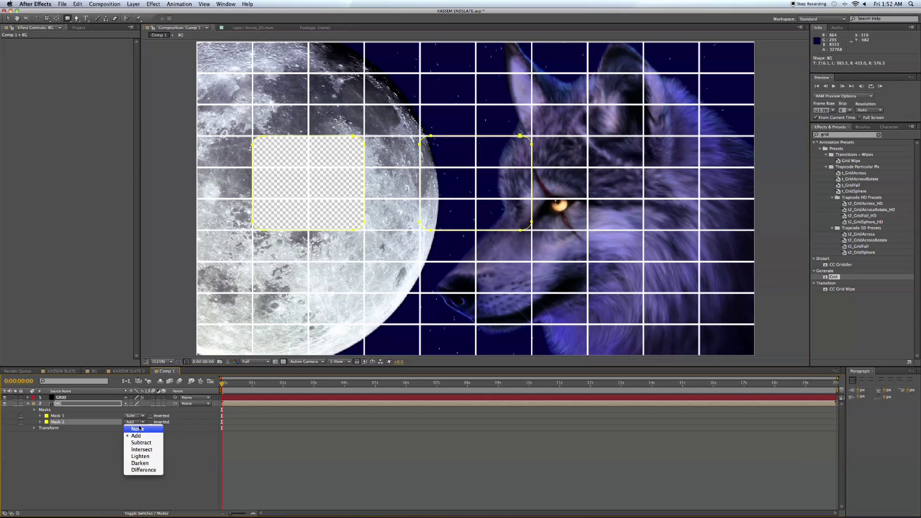
left_click(134, 429)
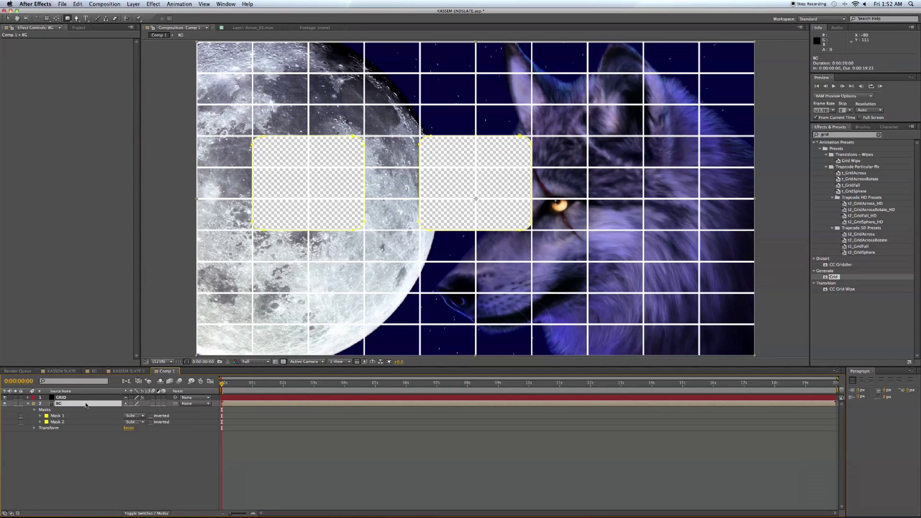
left_click_drag(587, 136, 699, 231)
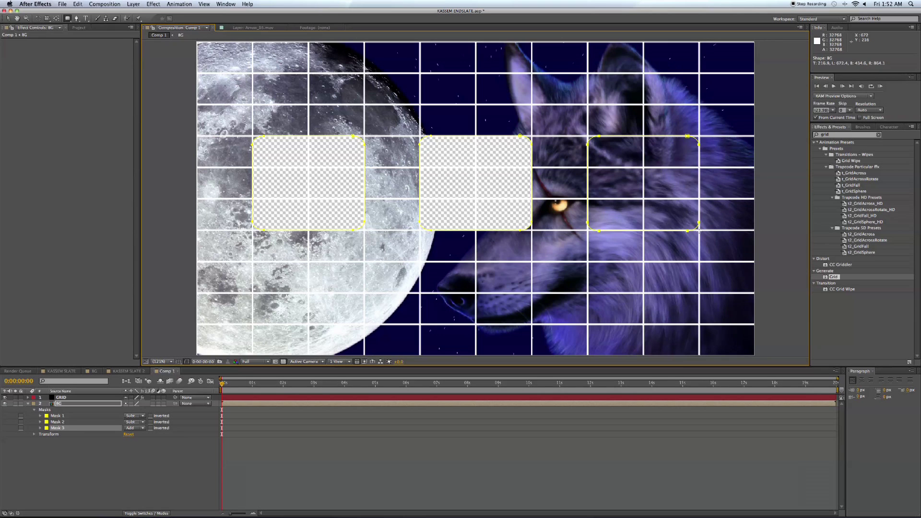
left_click(135, 428)
left_click(139, 449)
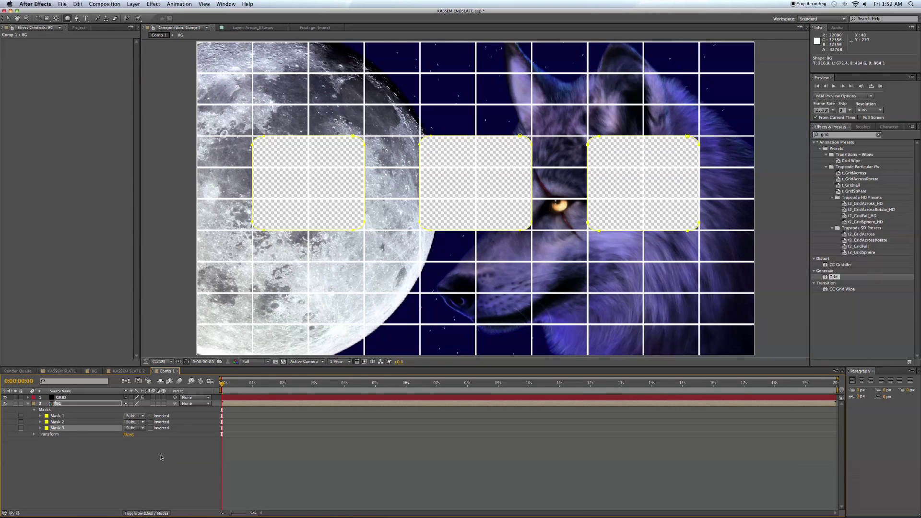
Duplicate the BG layer with Ctrl+D and select the copy
left_click(29, 404)
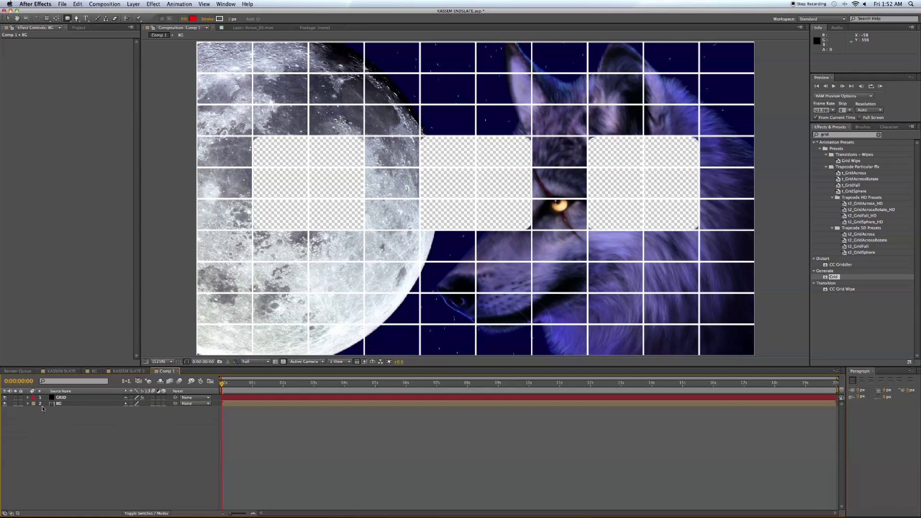
left_click(58, 405)
key("ctrl+d")
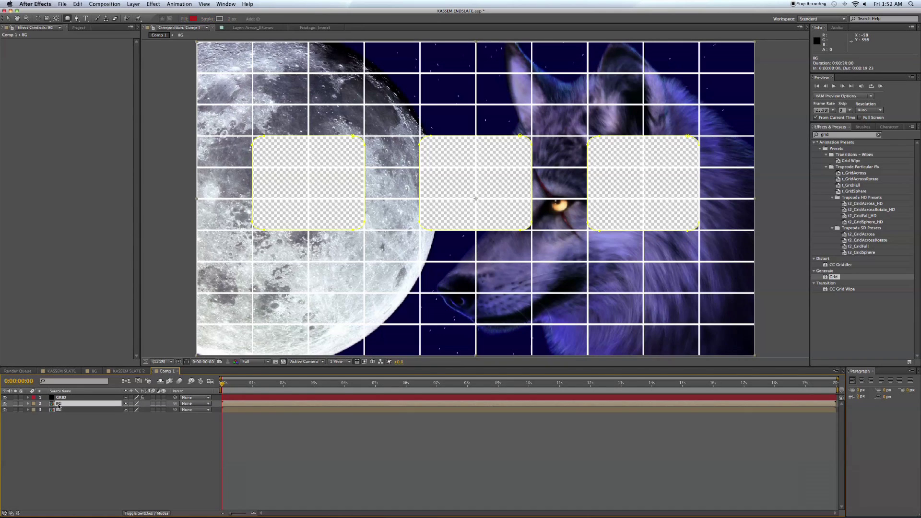
left_click(61, 410)
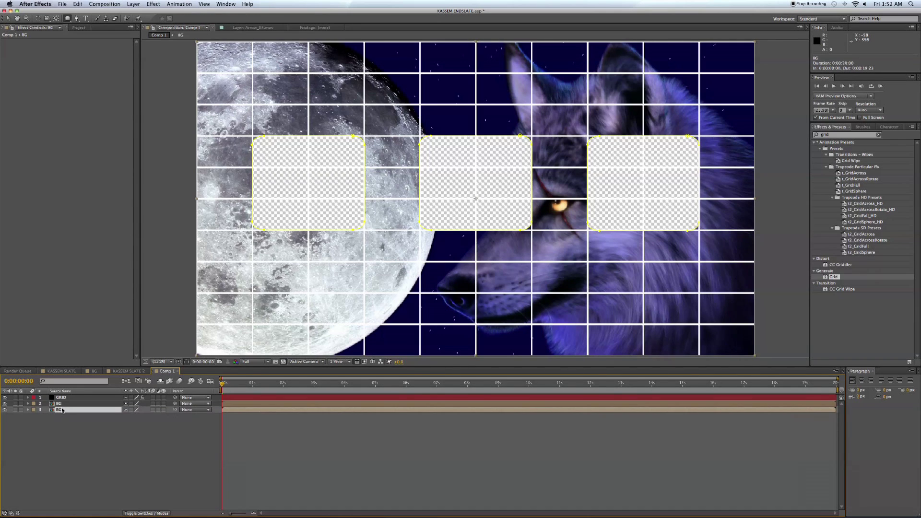
Set Mask Feather to 10 px on all three masks of the BG copy
left_click(28, 410)
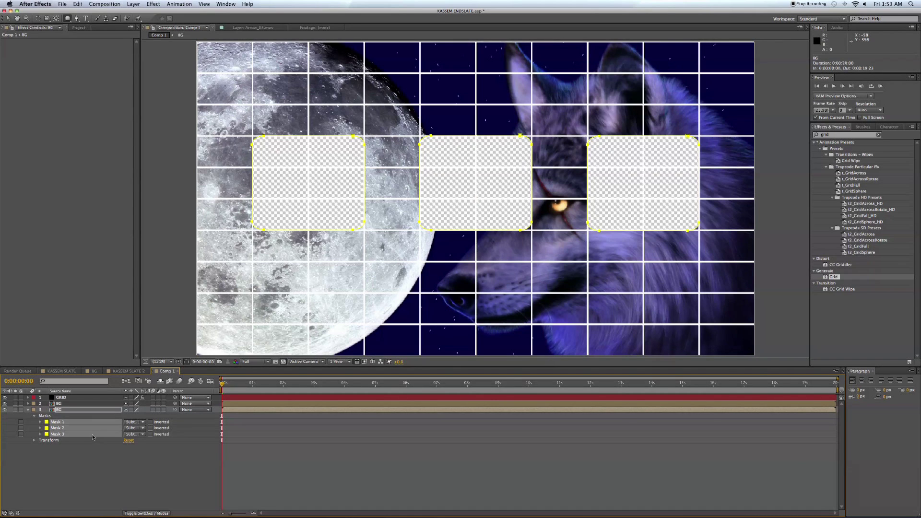
key("f")
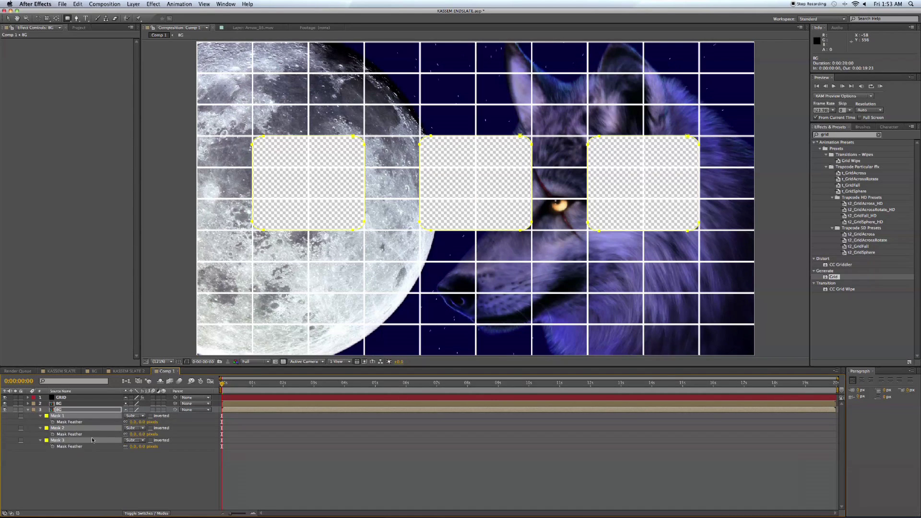
left_click(142, 422)
type("10")
key("Return")
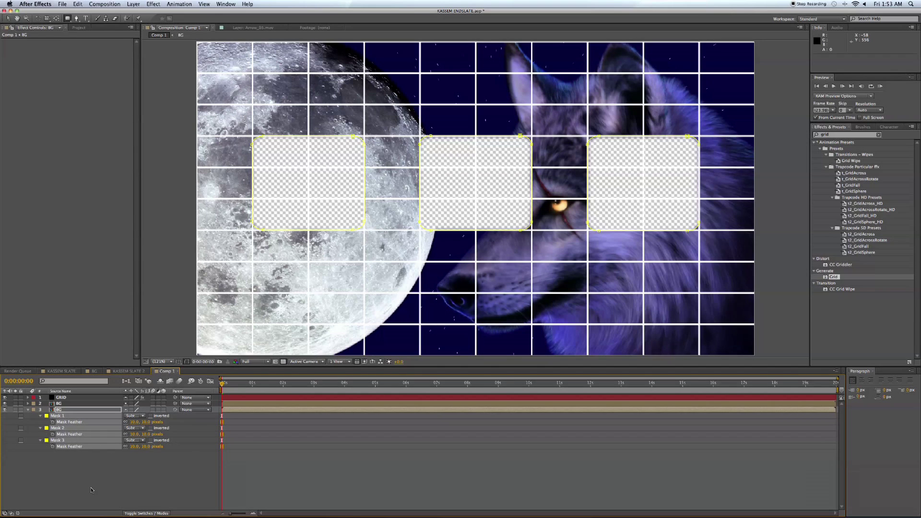
left_click(39, 425)
Expand Masks 1, 2 and 3 to show all their properties
left_click(40, 416)
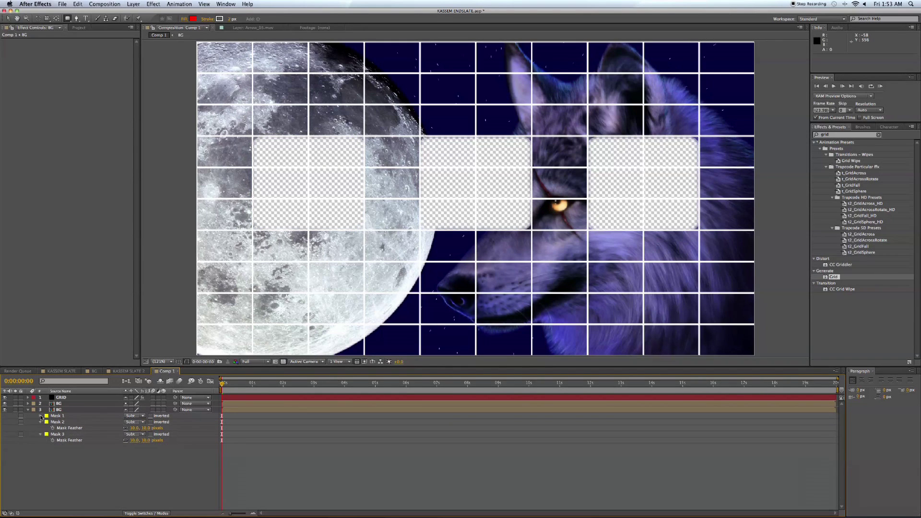
left_click(40, 416)
left_click(40, 446)
left_click(40, 447)
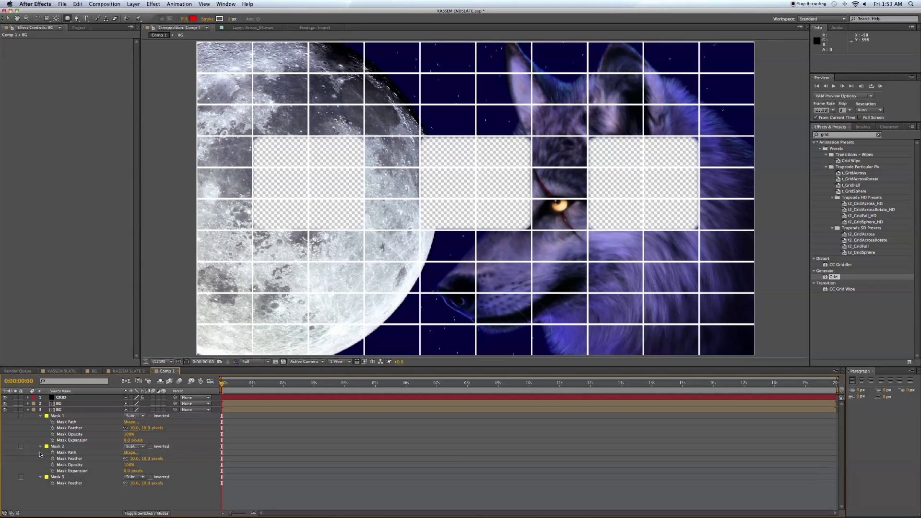
left_click(40, 477)
left_click(40, 477)
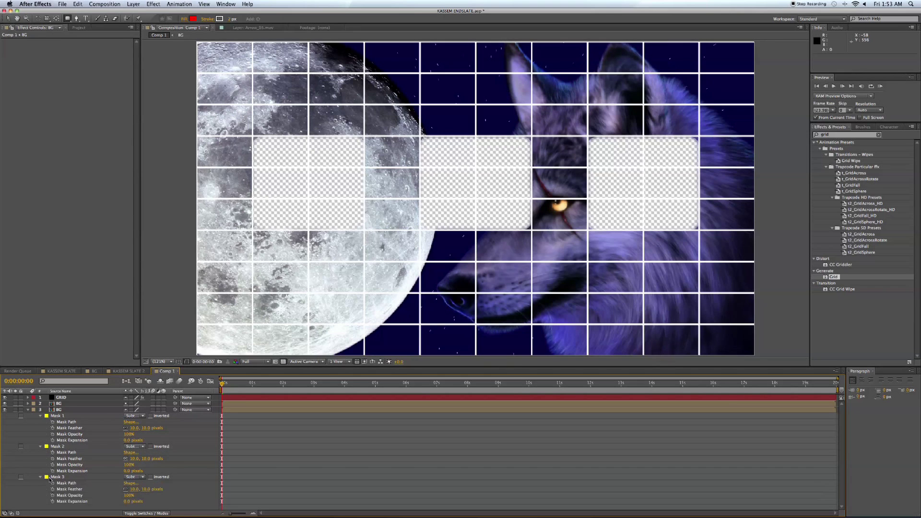
Set Mask Expansion to -2 px on all three BG masks
left_click(127, 502)
key("Return")
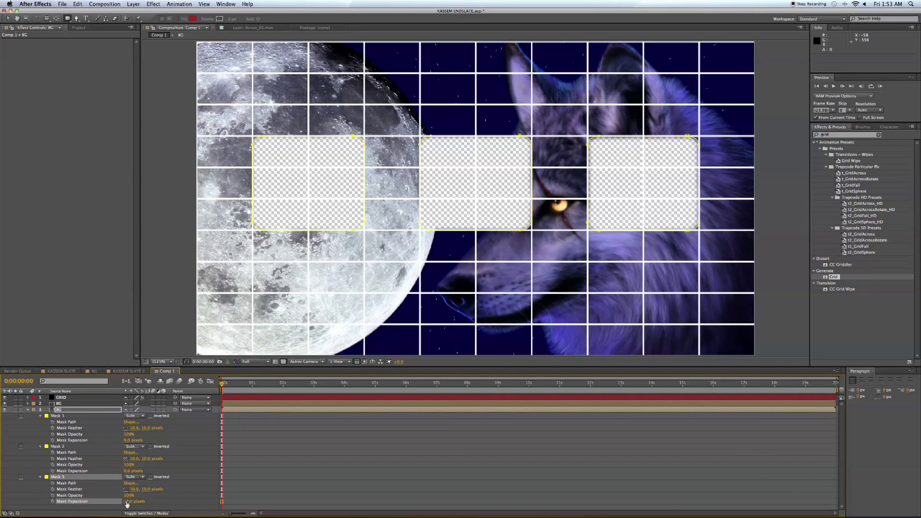
left_click(126, 470)
key("Return")
left_click(128, 440)
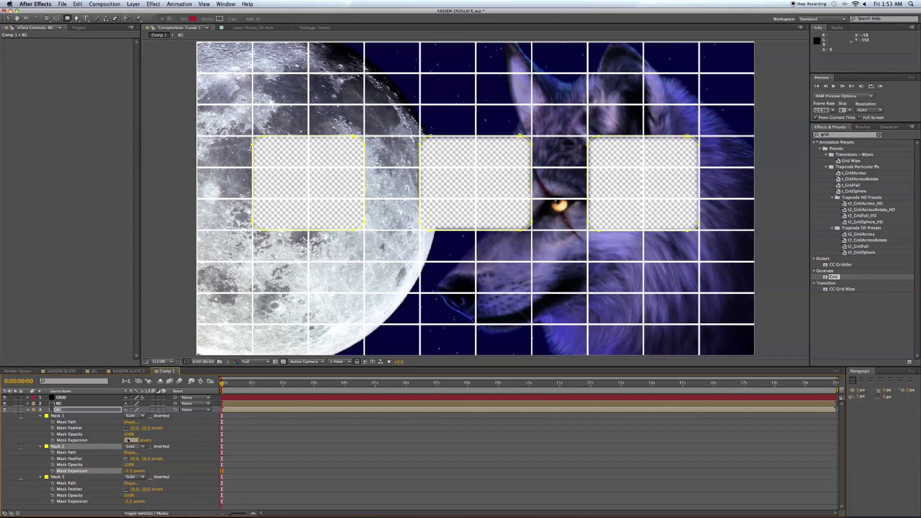
type("-2")
key("Return")
left_click(325, 417)
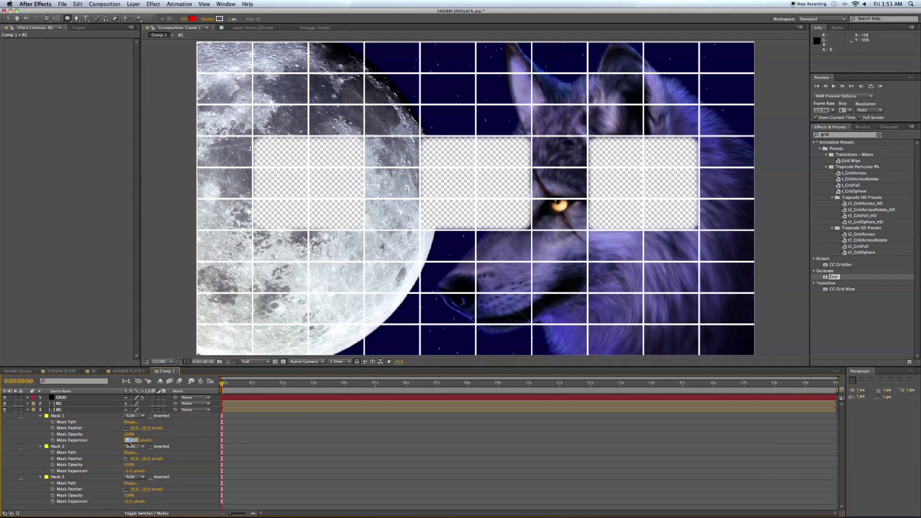
Tighten the mask expansions to about -5 px and collapse the BG layer's properties
type("-4")
key("Return")
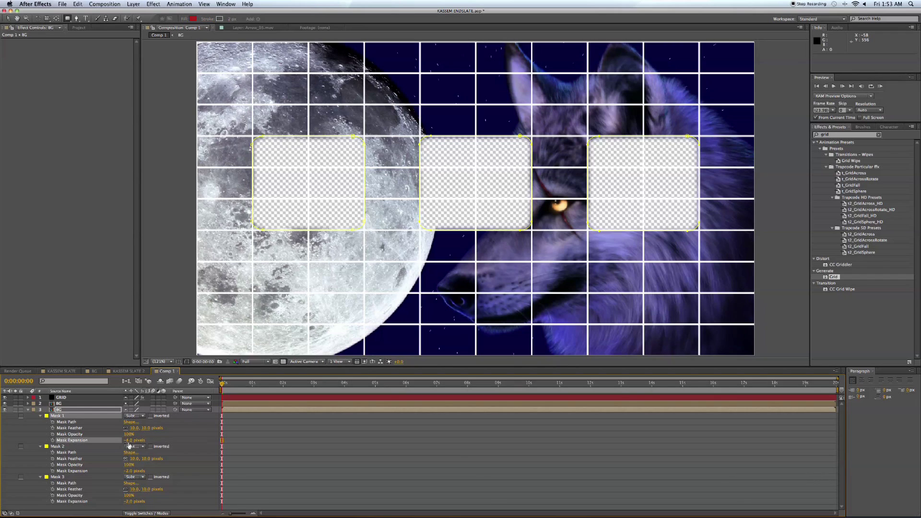
left_click(126, 471)
key("Return")
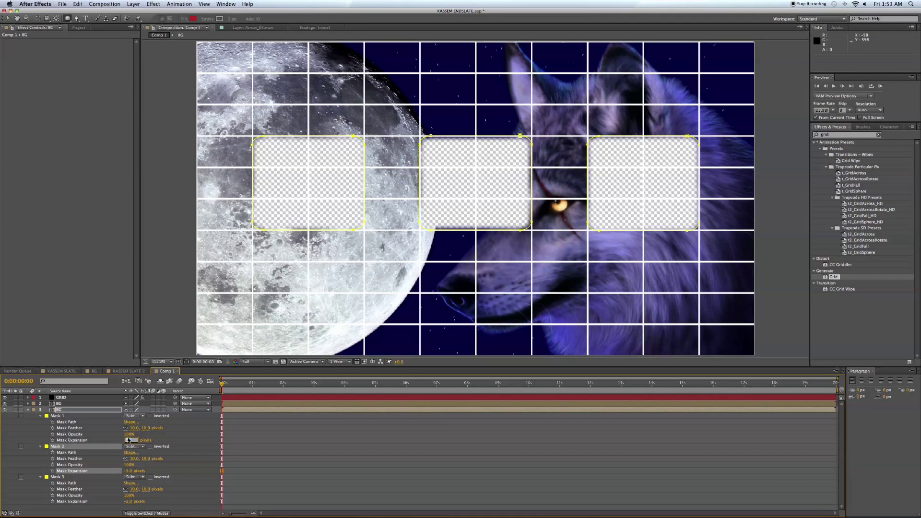
key("Return")
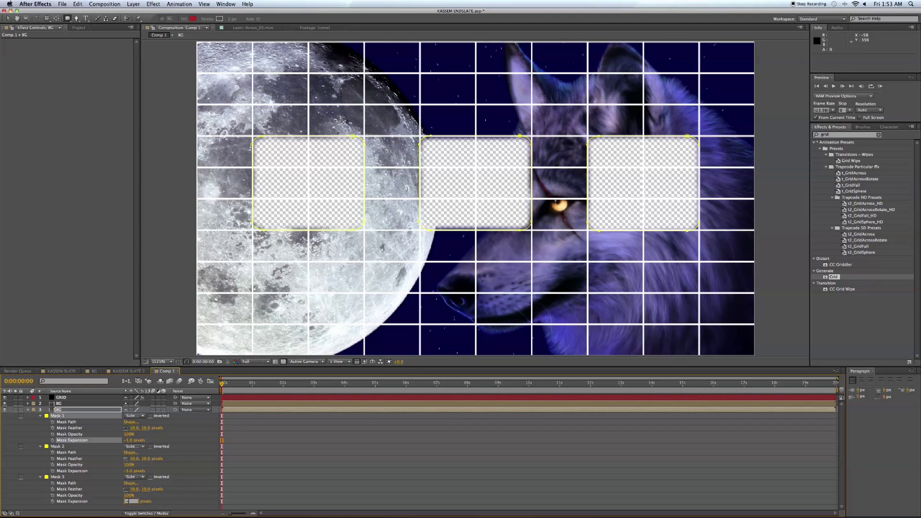
key("Return")
key("u")
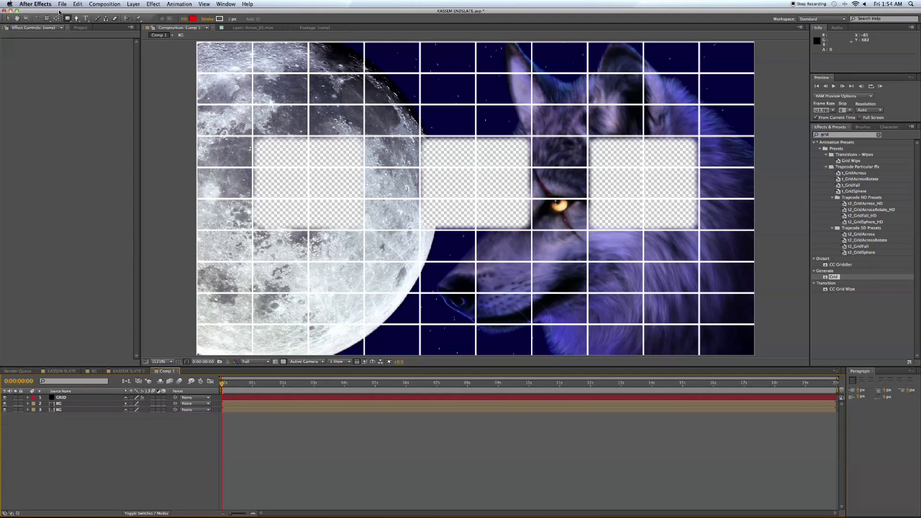
left_click(86, 18)
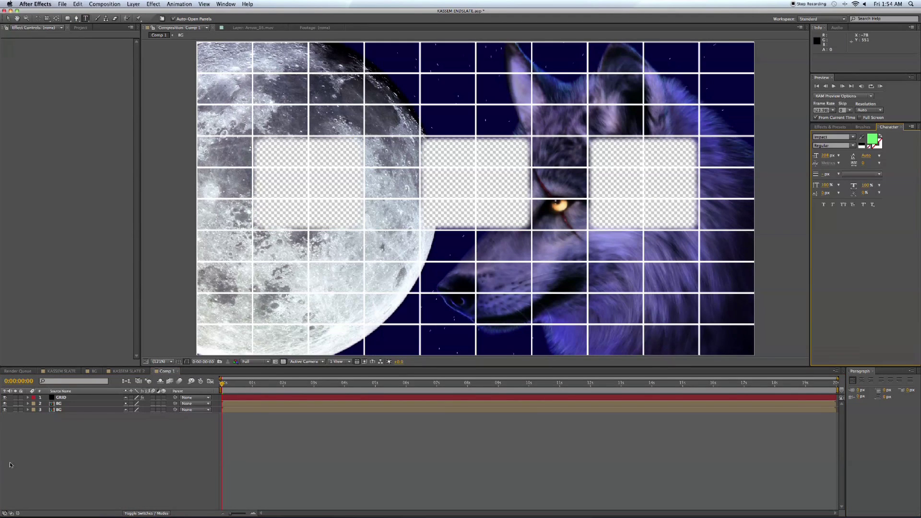
Type the 50 px headline 'CHECK OUT MY NEW VIDEOS BELOW' near the frame's top left
left_click(5, 397)
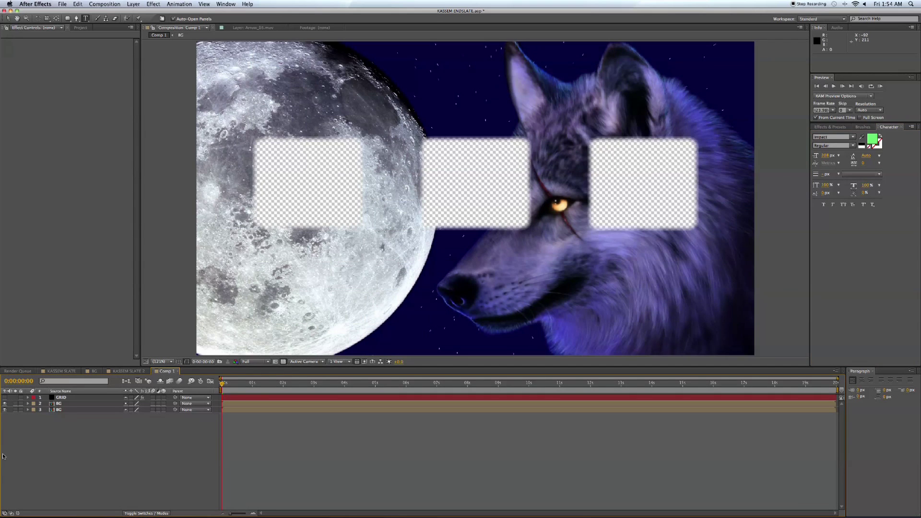
left_click(4, 398)
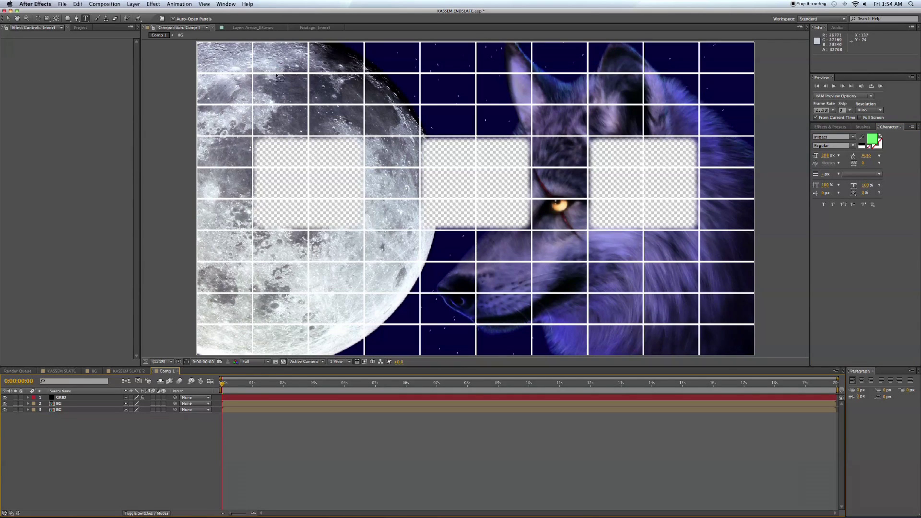
left_click(255, 79)
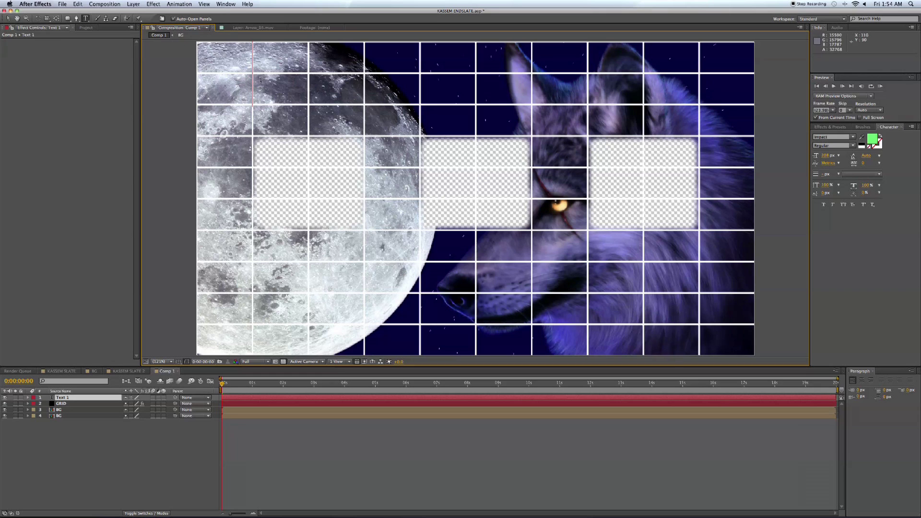
left_click(825, 157)
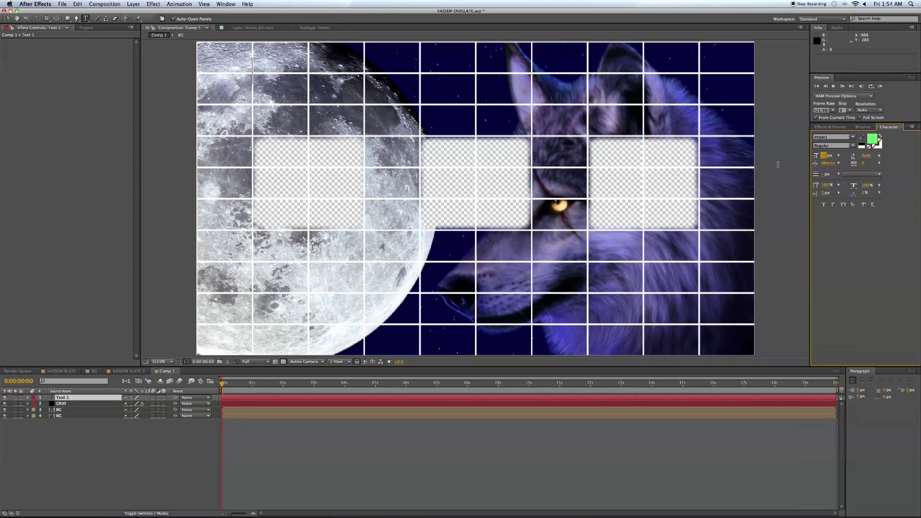
key("Return")
type("CHE")
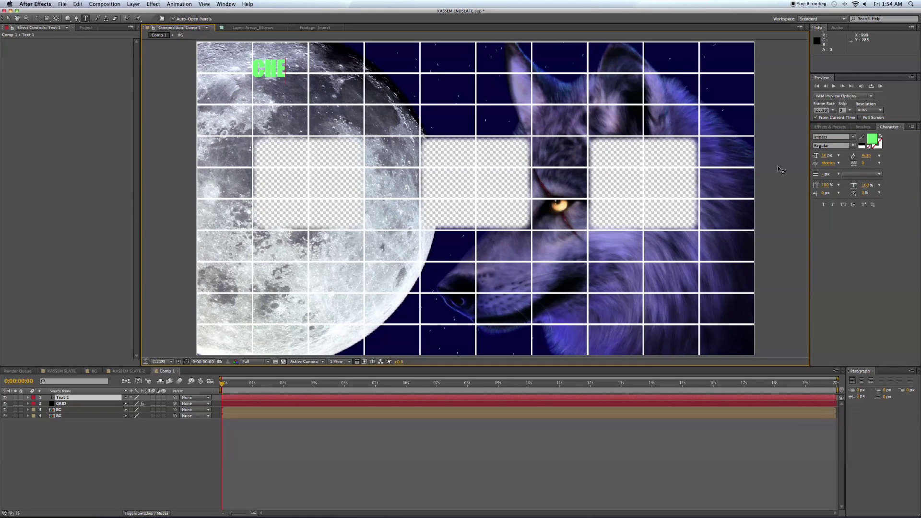
type("CK OUT")
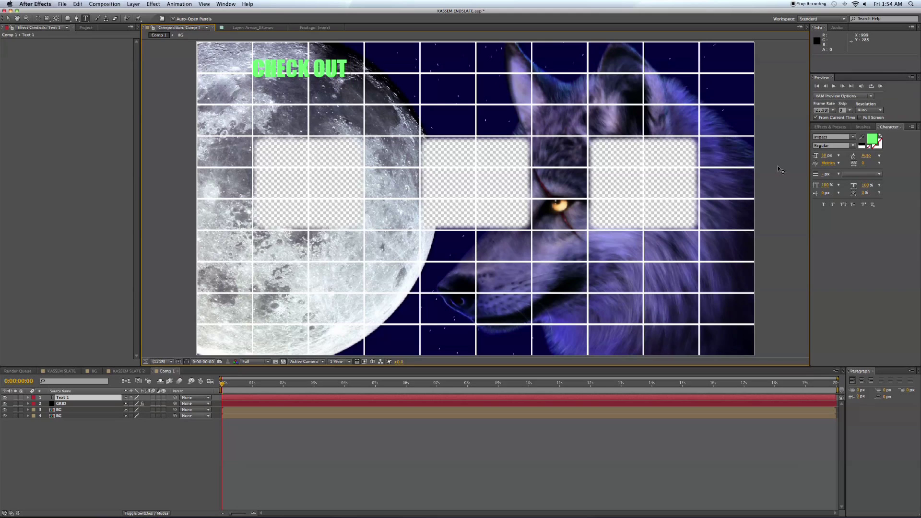
type(" MY NEW")
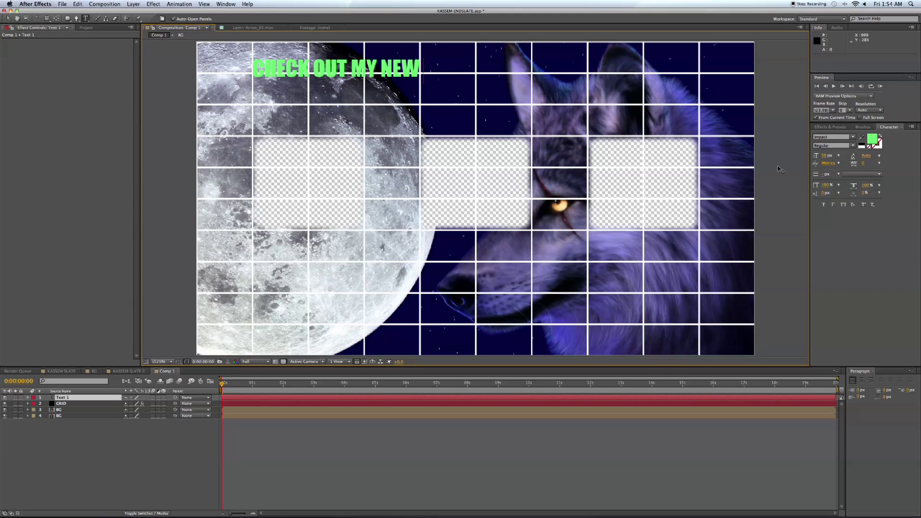
type(" VIDEOS")
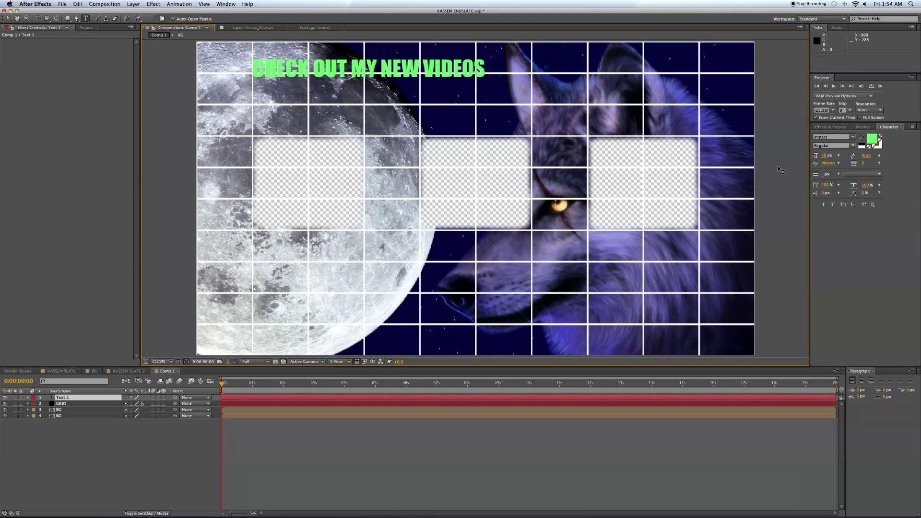
type(" BELOW")
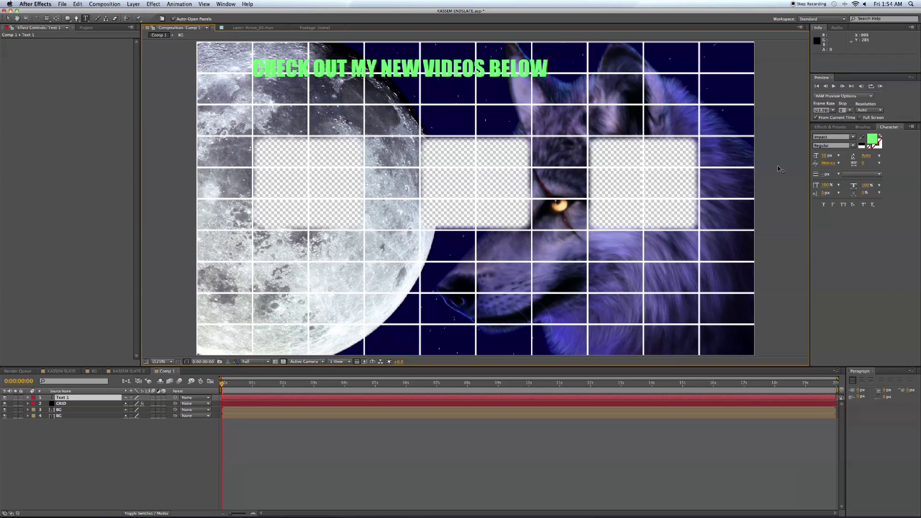
Set the headline font to Century Gothic Bold
key("super+a")
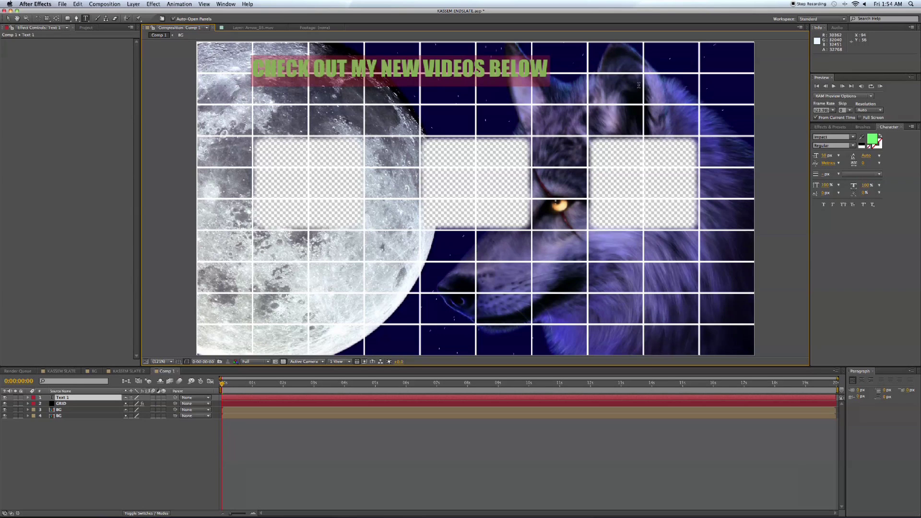
left_click(852, 138)
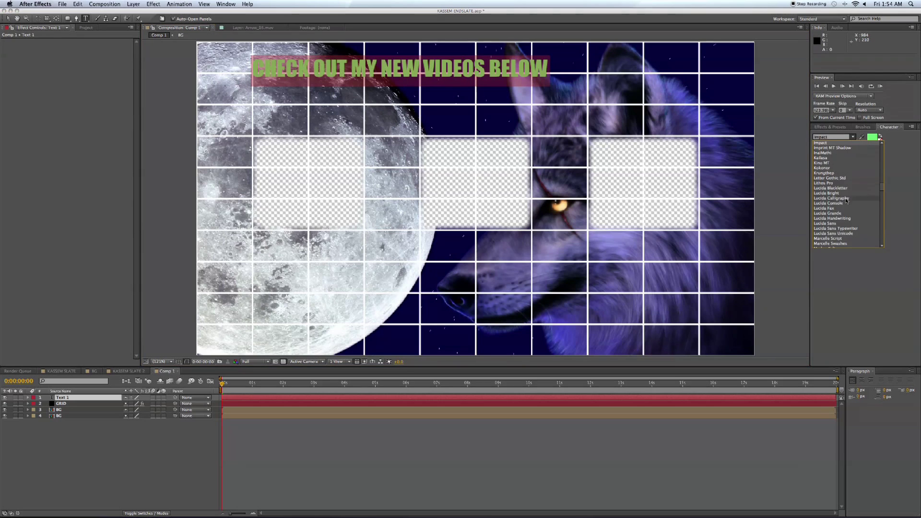
scroll(845, 200, "down", 10)
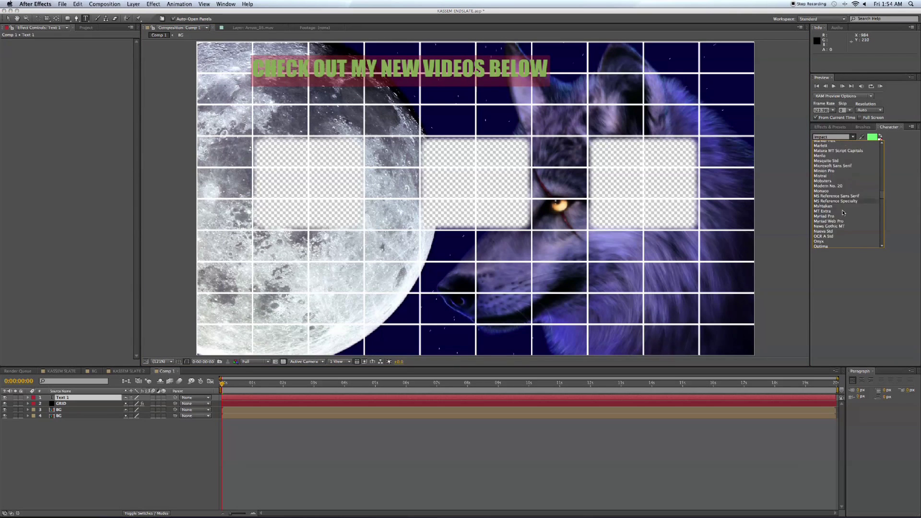
scroll(843, 212, "up", 12)
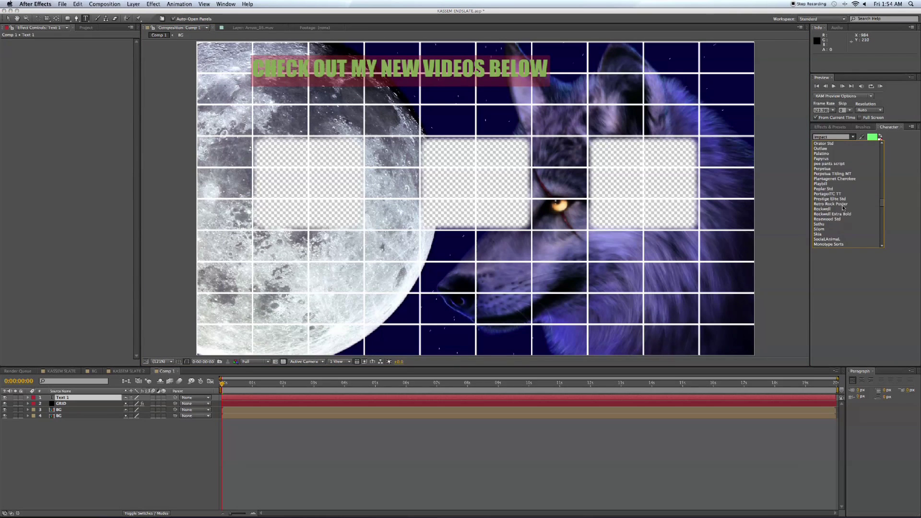
scroll(843, 208, "up", 15)
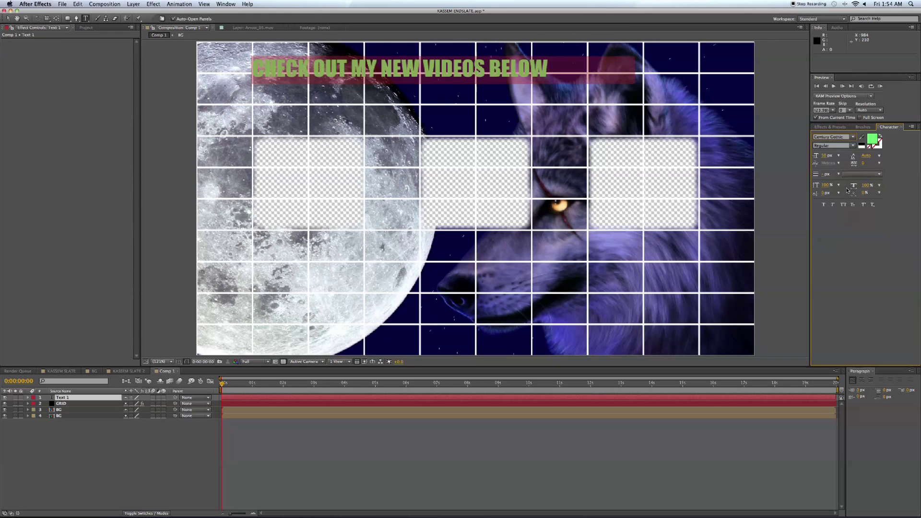
left_click(837, 187)
left_click(848, 149)
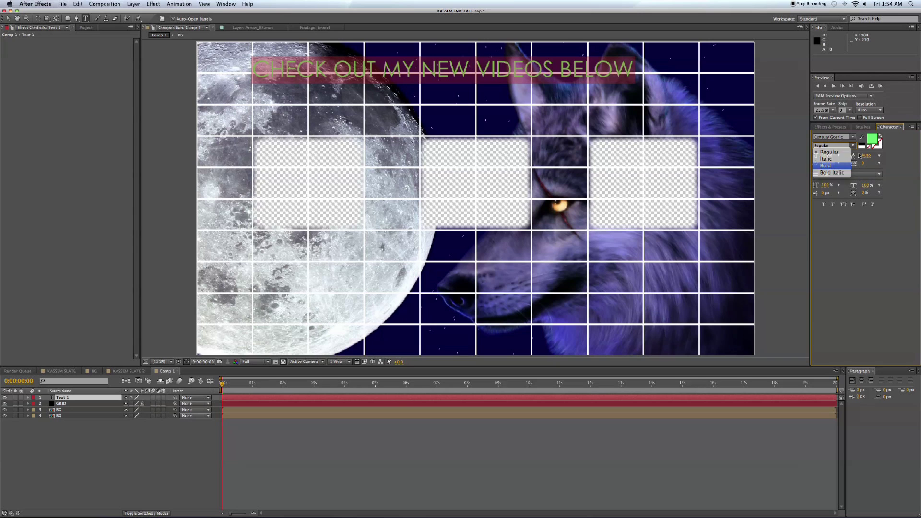
left_click(828, 166)
Colour the headline text orange (FFBA00) and finish editing
left_click(872, 139)
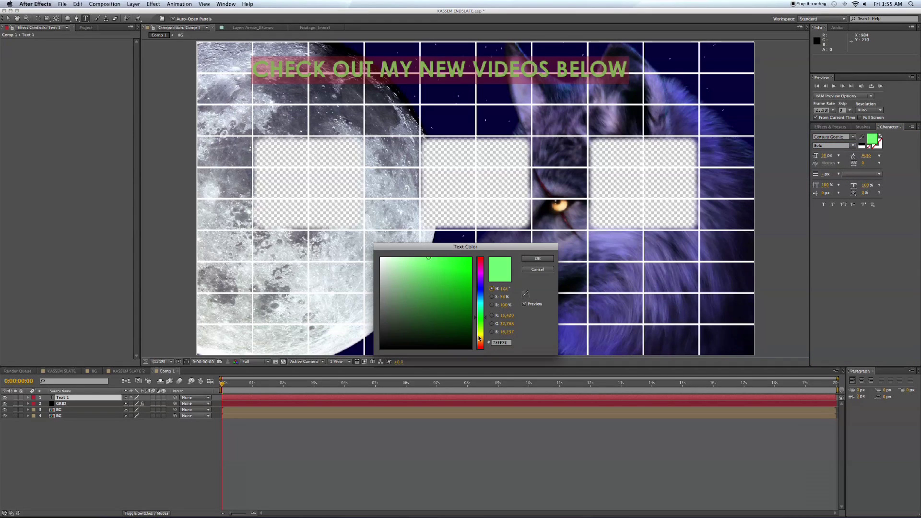
left_click(478, 339)
left_click_drag(420, 305, 473, 247)
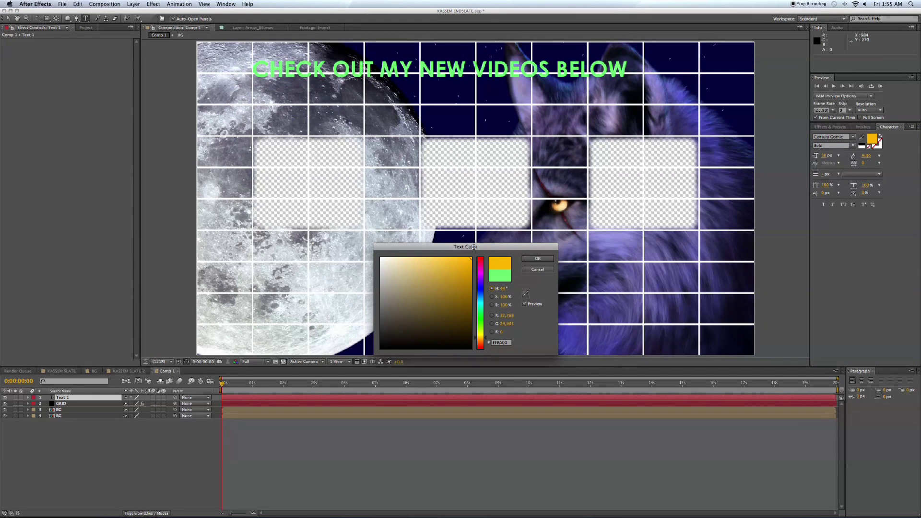
left_click(536, 259)
key("Escape")
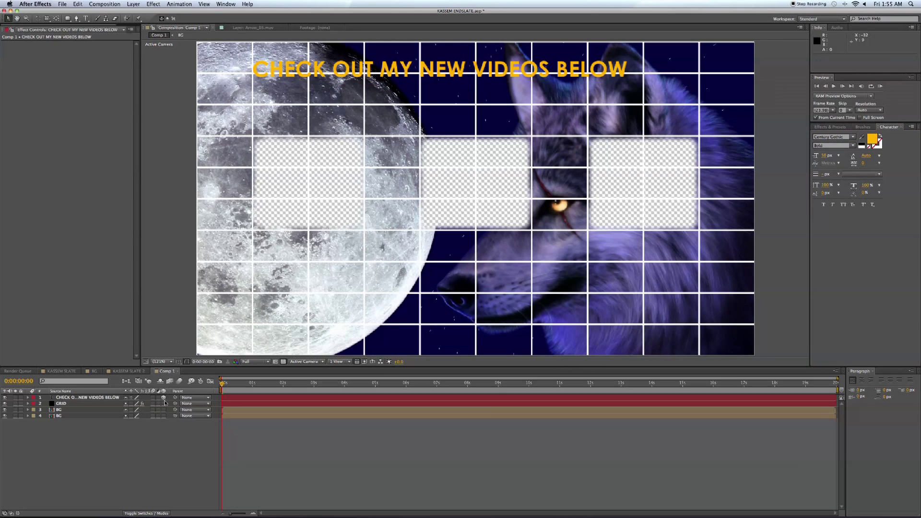
left_click(91, 400)
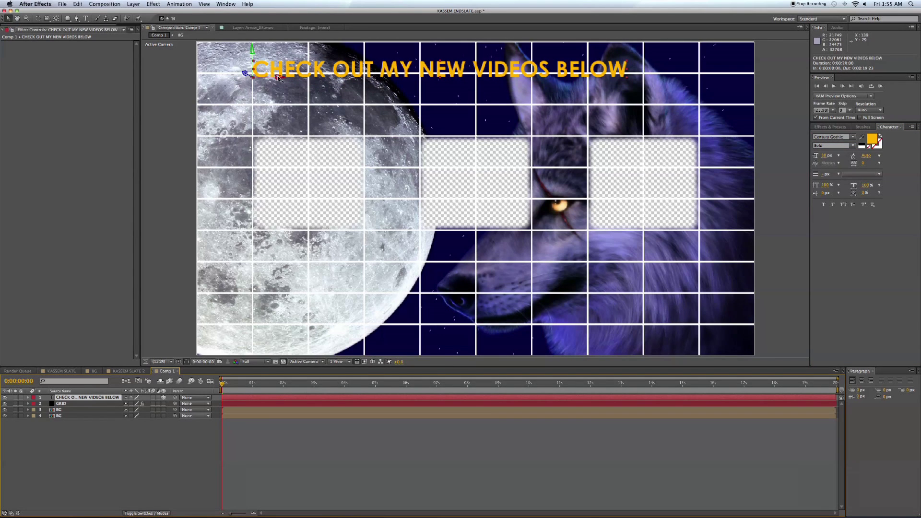
Nudge the headline right and down a grid row, then add Bevel and Emboss at 172% depth
left_click_drag(278, 77, 326, 79)
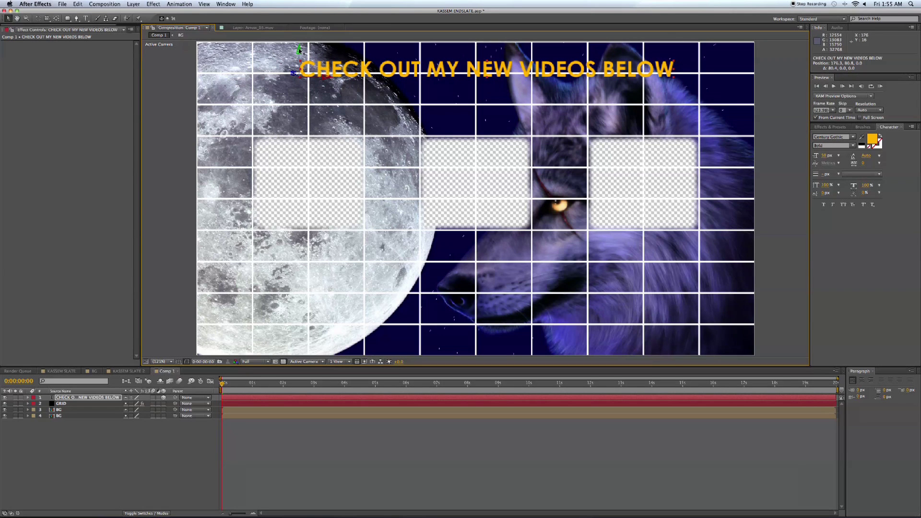
left_click_drag(299, 50, 308, 98)
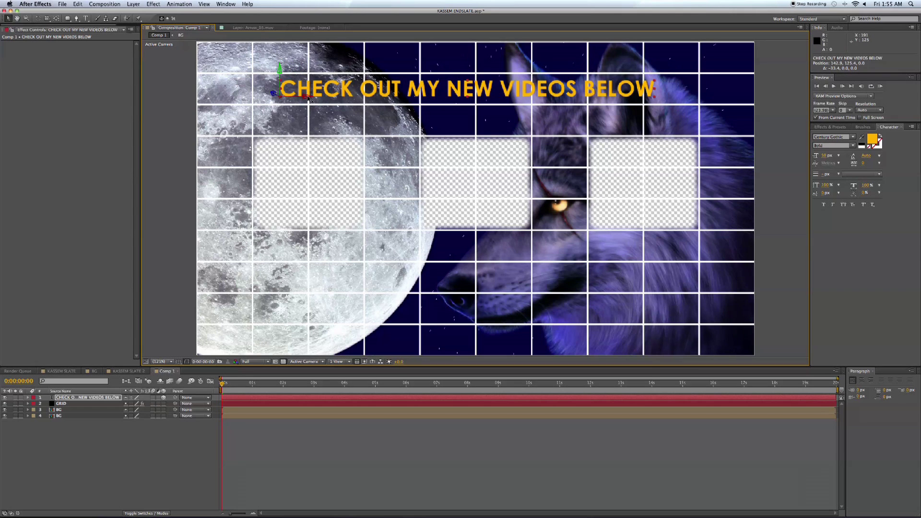
left_click(133, 3)
mouse_move(191, 155)
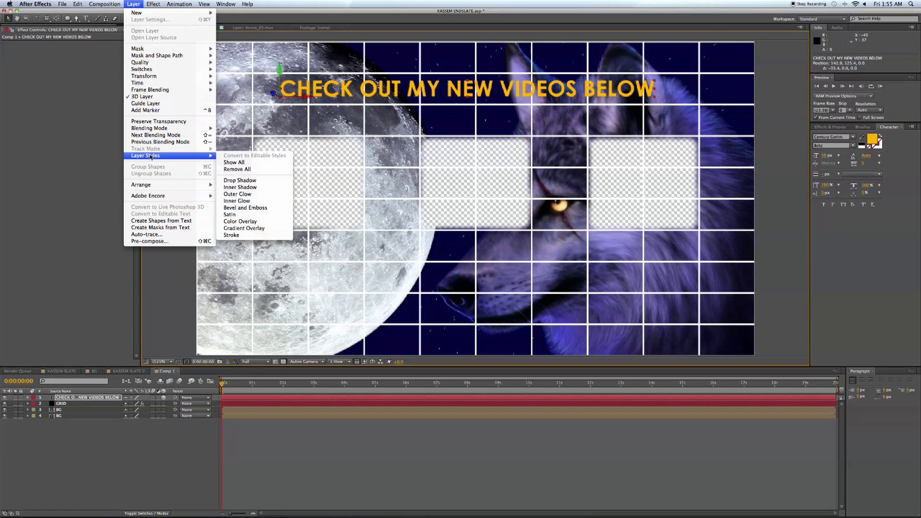
left_click(235, 207)
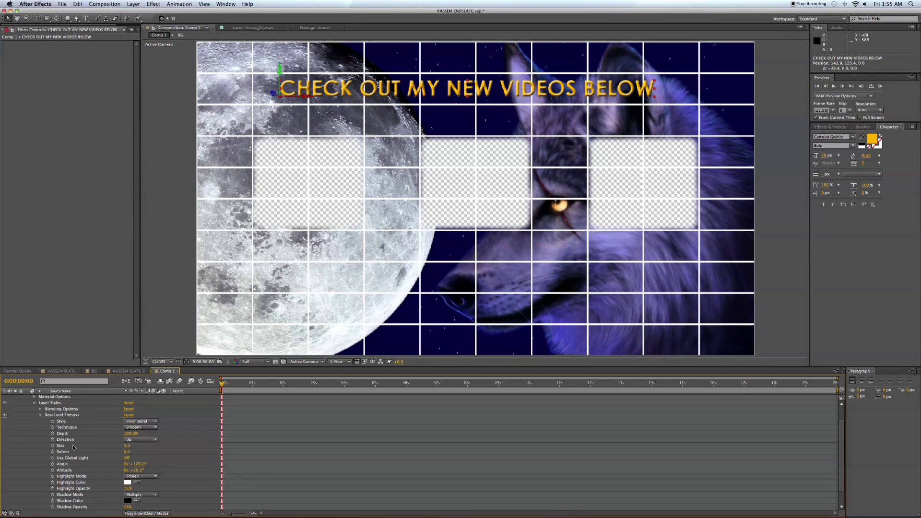
left_click_drag(126, 437, 149, 445)
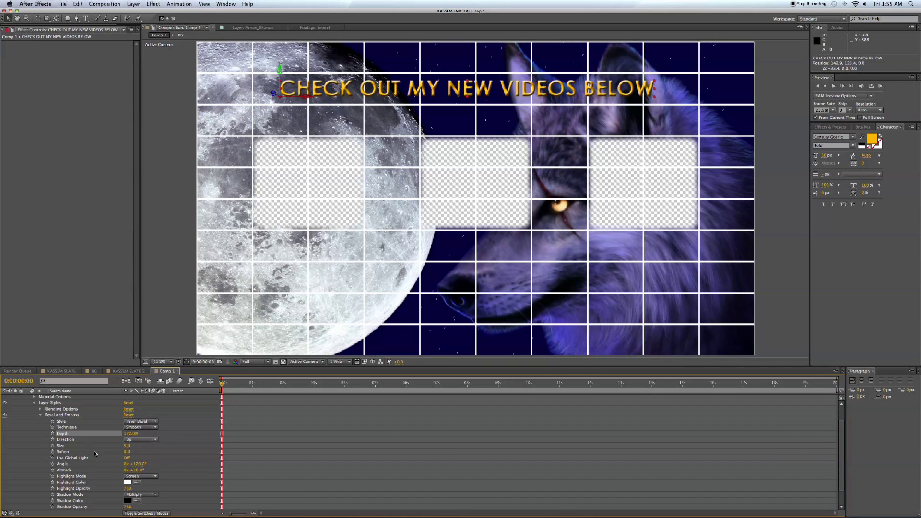
Enlarge the headline font, centre it above the three holes, and collapse its layer styles
left_click(825, 155)
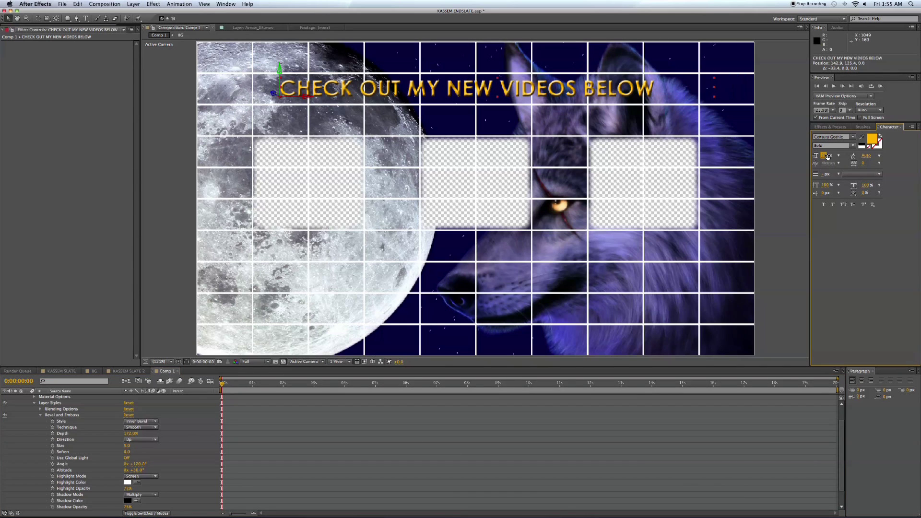
left_click_drag(826, 157, 844, 157)
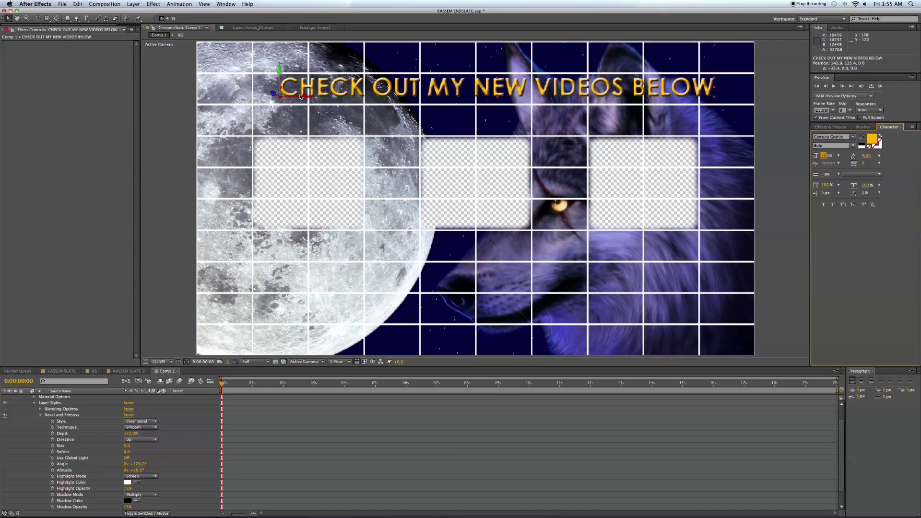
left_click_drag(301, 97, 285, 98)
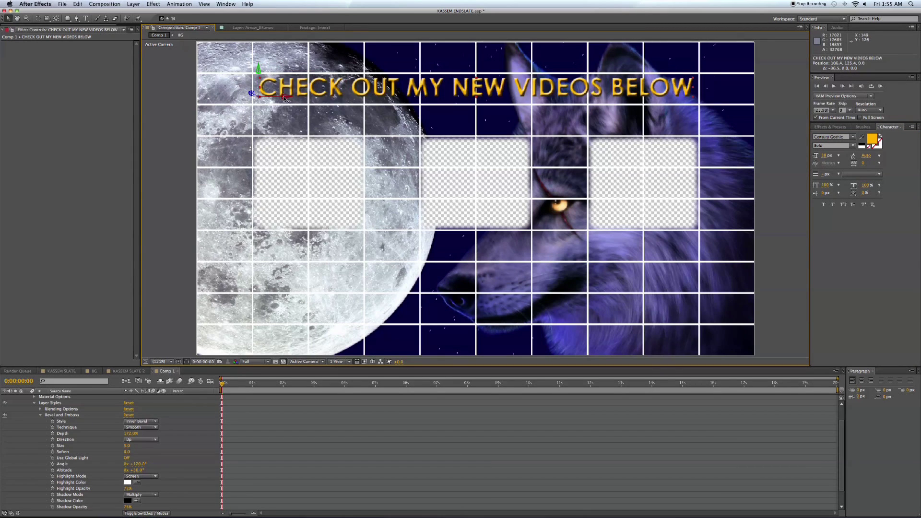
left_click(87, 435)
Duplicate the headline layer and move the copy down below the holes
left_click(87, 435)
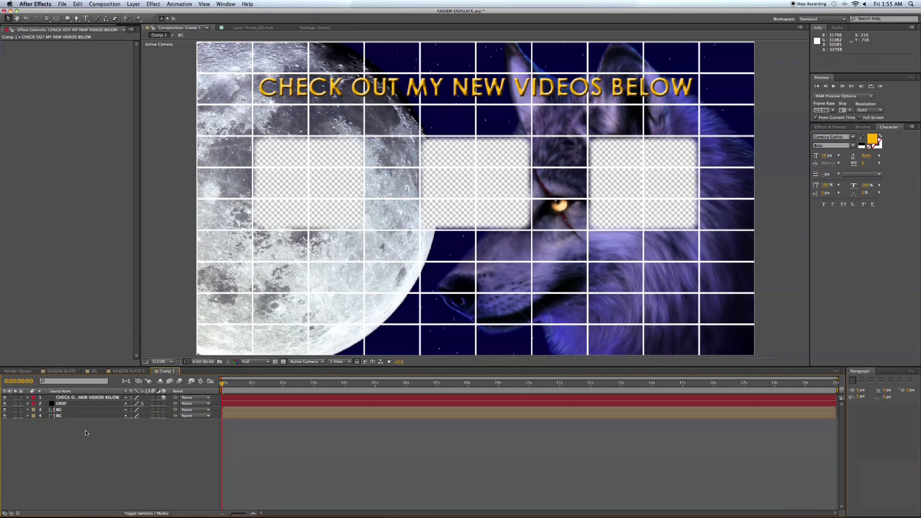
left_click(85, 398)
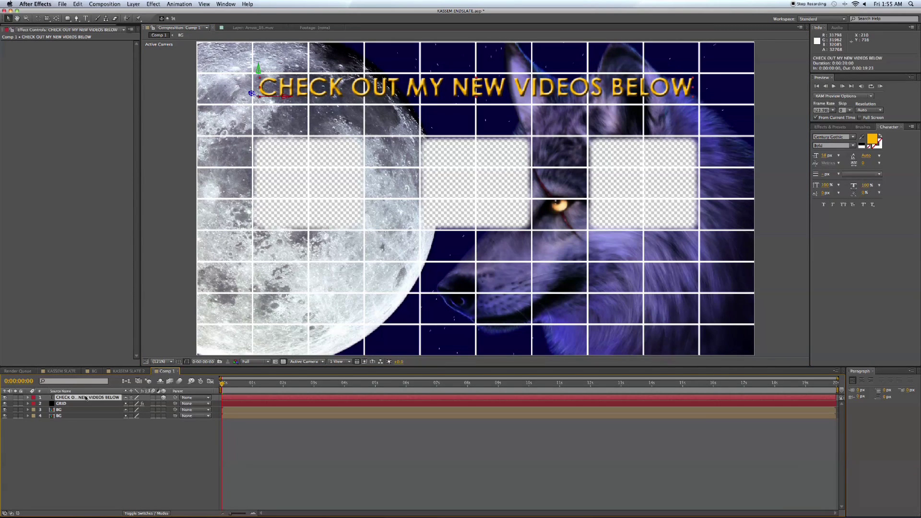
key("ctrl+d")
left_click(94, 404)
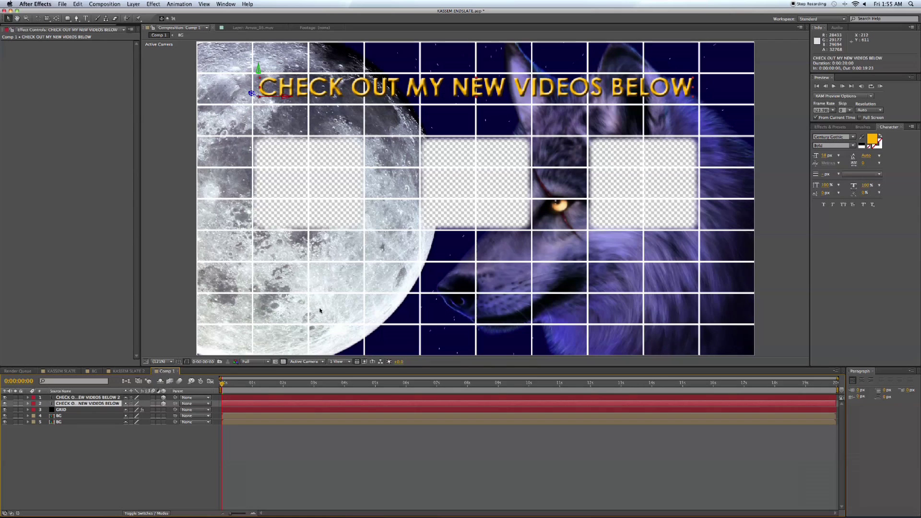
left_click_drag(258, 67, 258, 229)
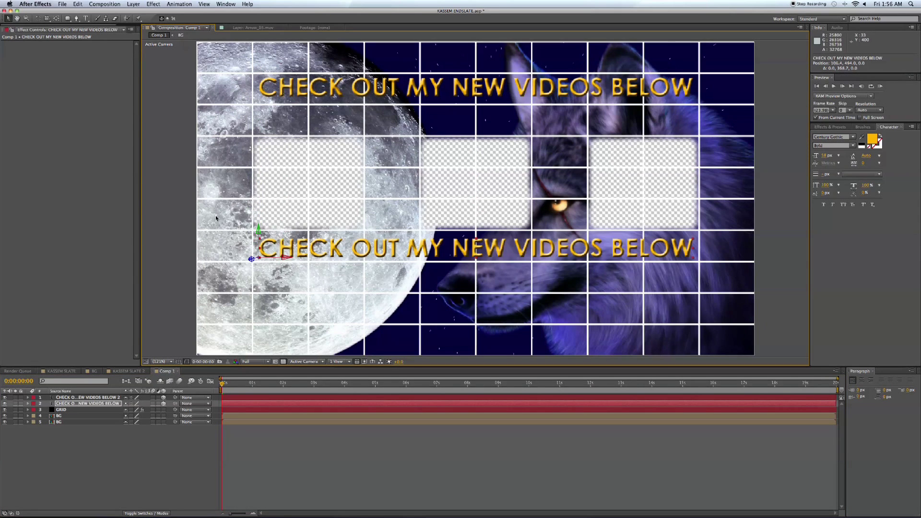
Retype the copy as 'CLICK HERE CLICK HERE CLICK HERE' with a smaller font and adjusted spacing
key("super+t")
left_click_drag(688, 248, 191, 228)
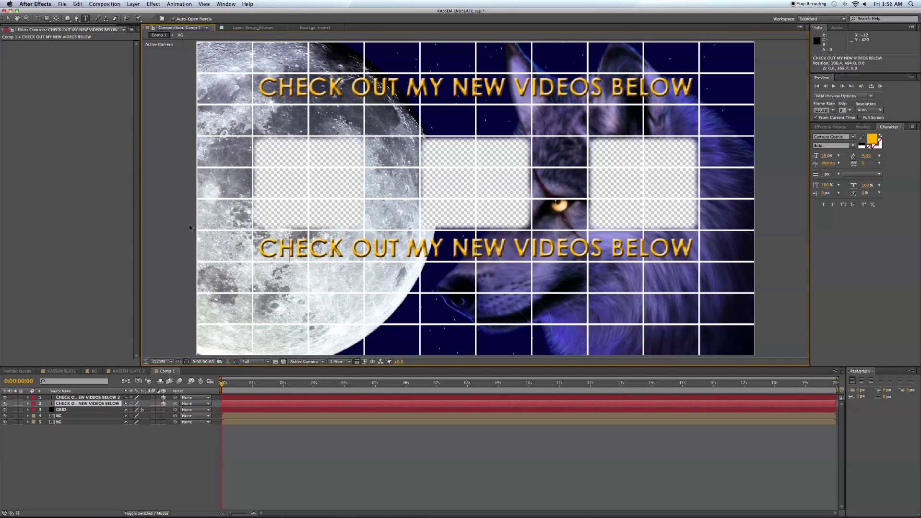
type("CLICK")
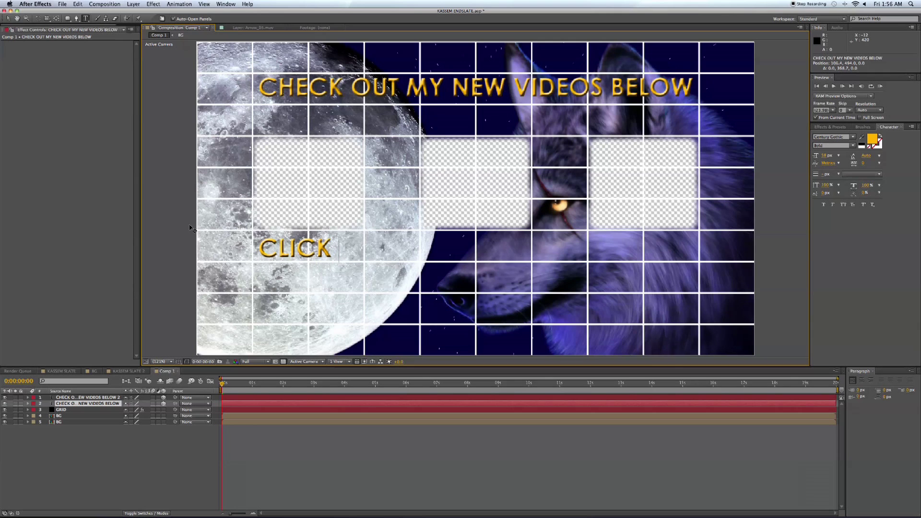
type(" HERE")
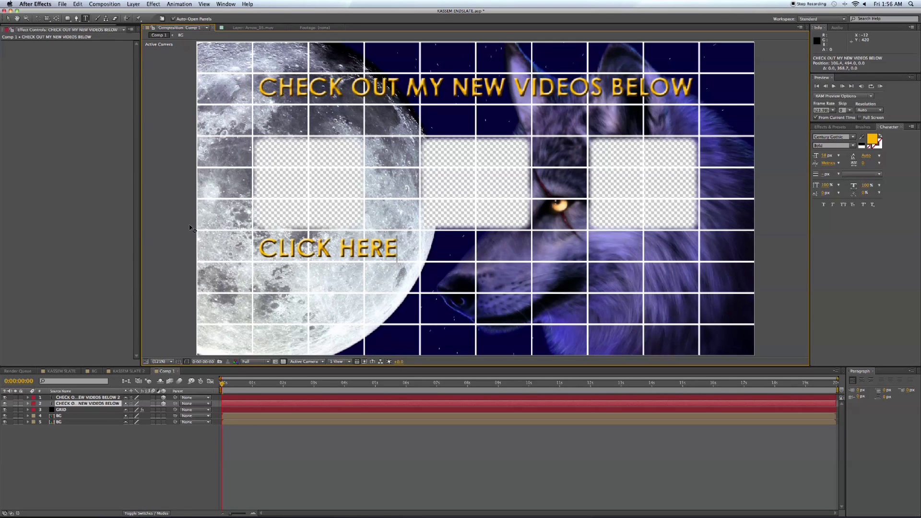
type("  CLICK HERE")
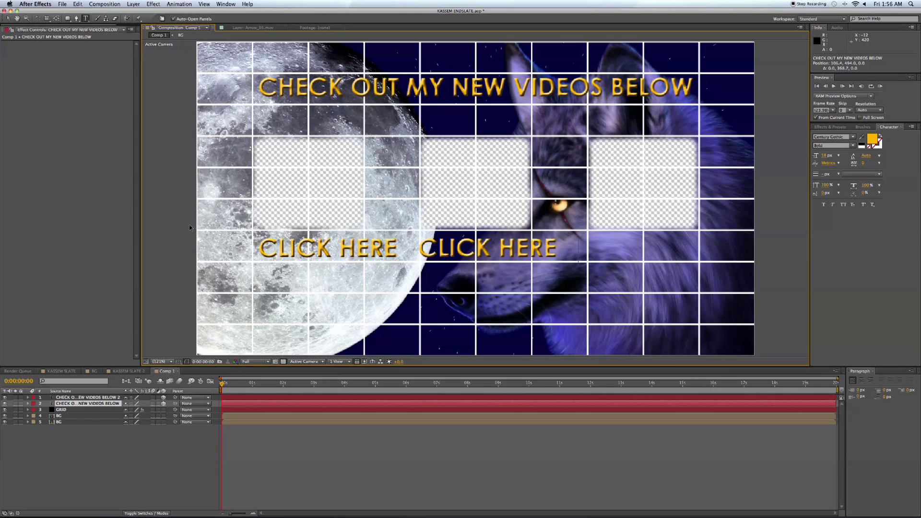
type("  CLICK HERE")
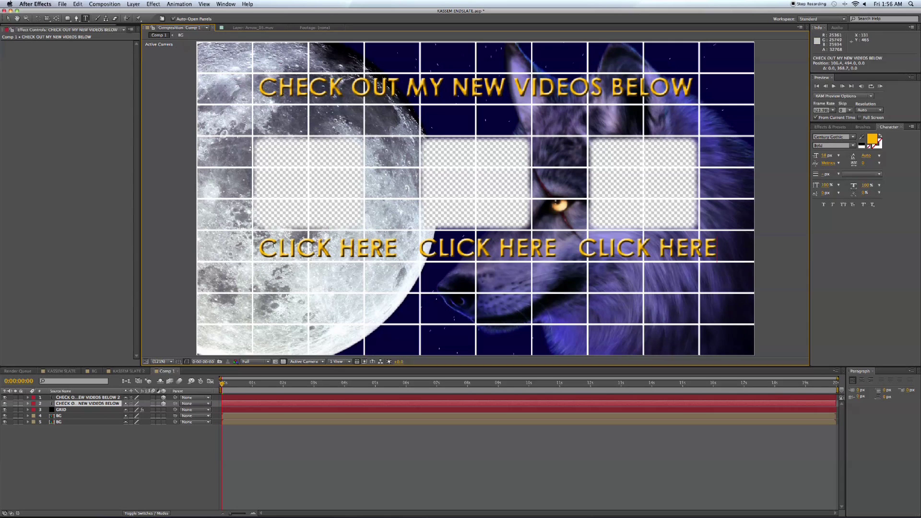
left_click_drag(258, 247, 717, 248)
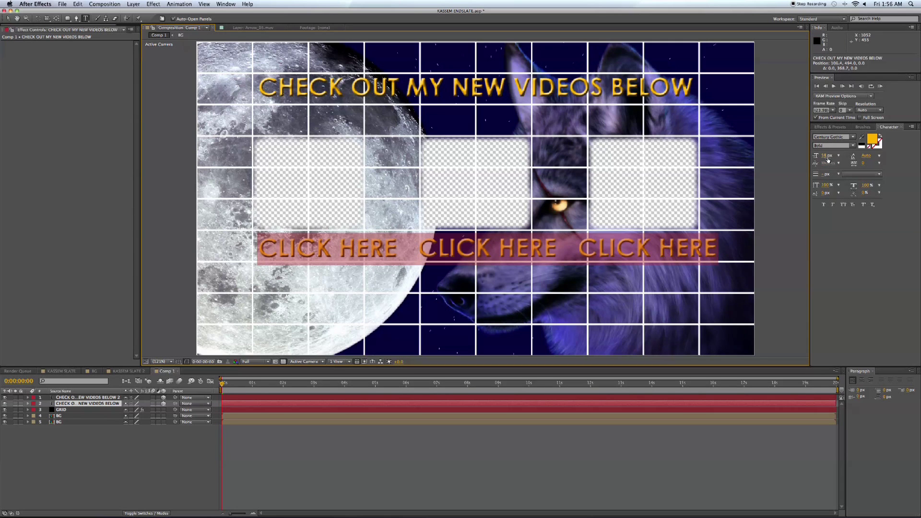
left_click_drag(827, 159, 821, 159)
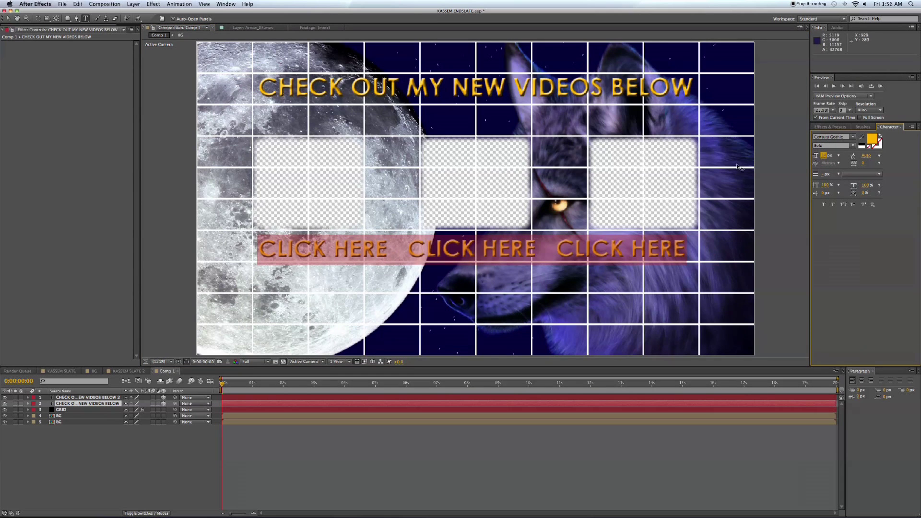
left_click(408, 249)
left_click(556, 249)
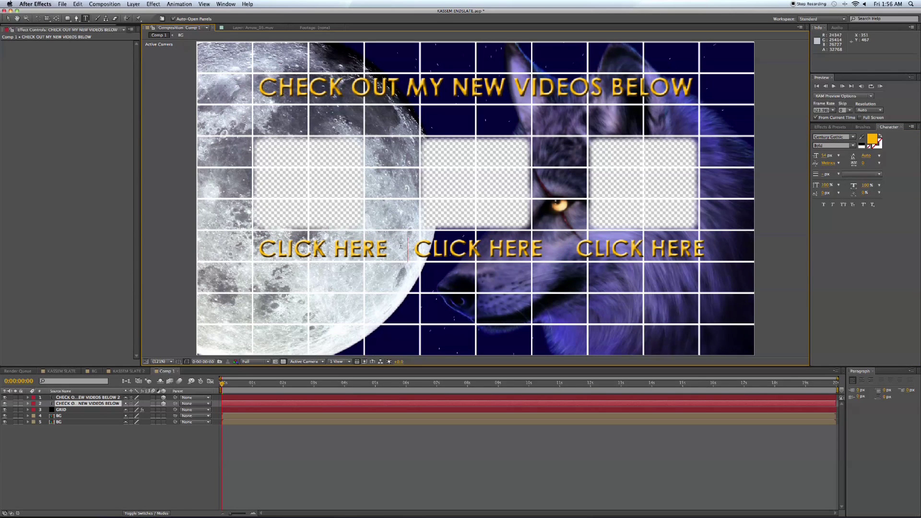
Nudge the CLICK HERE line slightly left and up so each label sits under a hole
left_click(85, 407)
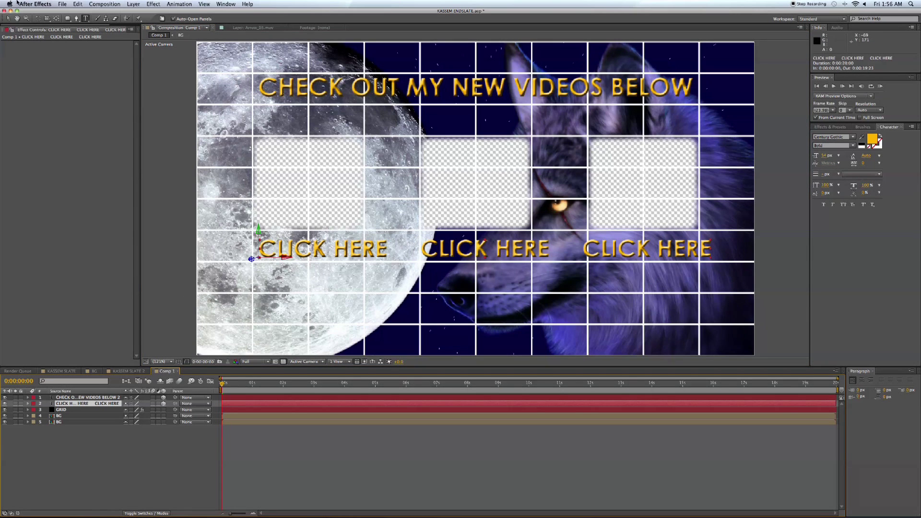
left_click(8, 18)
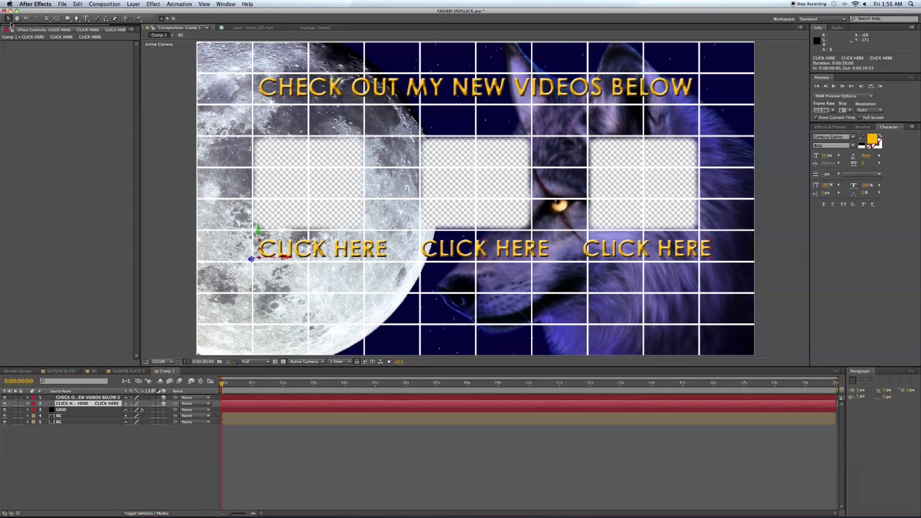
left_click(287, 259)
left_click_drag(286, 260, 276, 259)
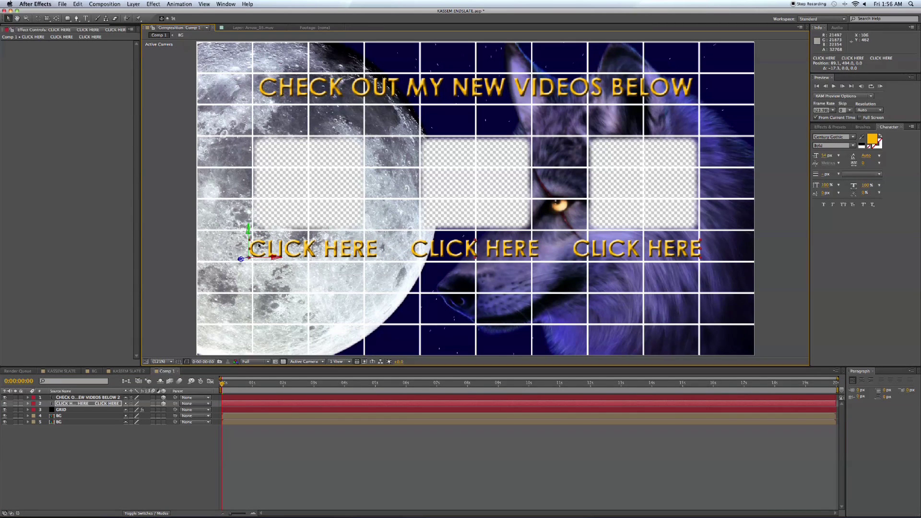
left_click_drag(249, 232, 249, 229)
left_click(58, 405, "super")
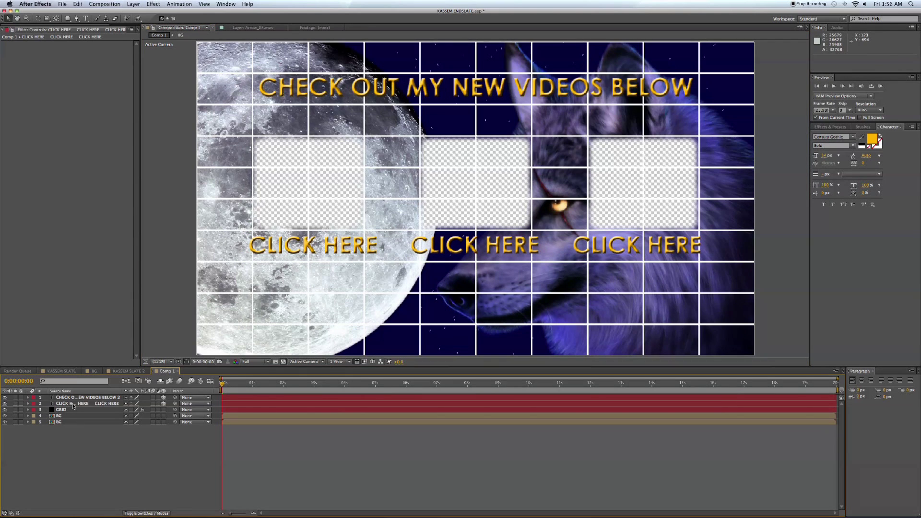
left_click(72, 405)
Recolour the CLICK HERE text cyan and duplicate the CLICK HERE layer
left_click(873, 139)
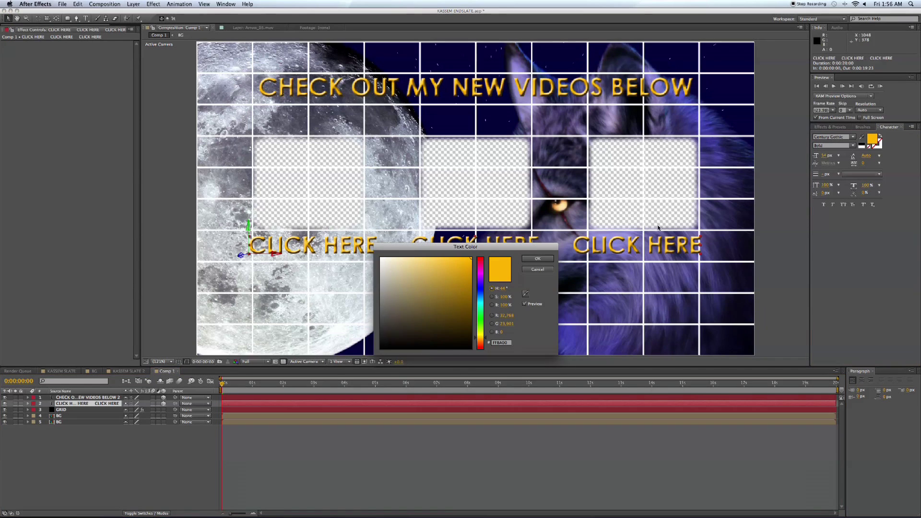
left_click(478, 309)
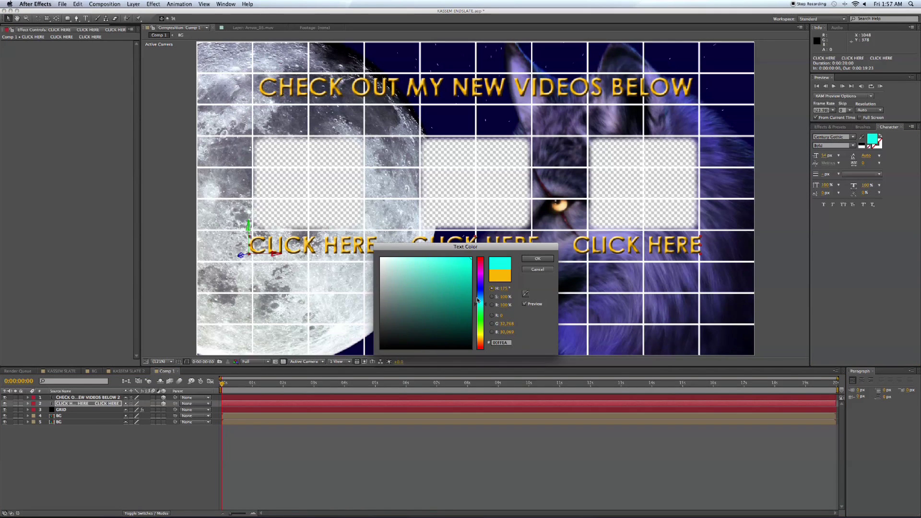
left_click(537, 259)
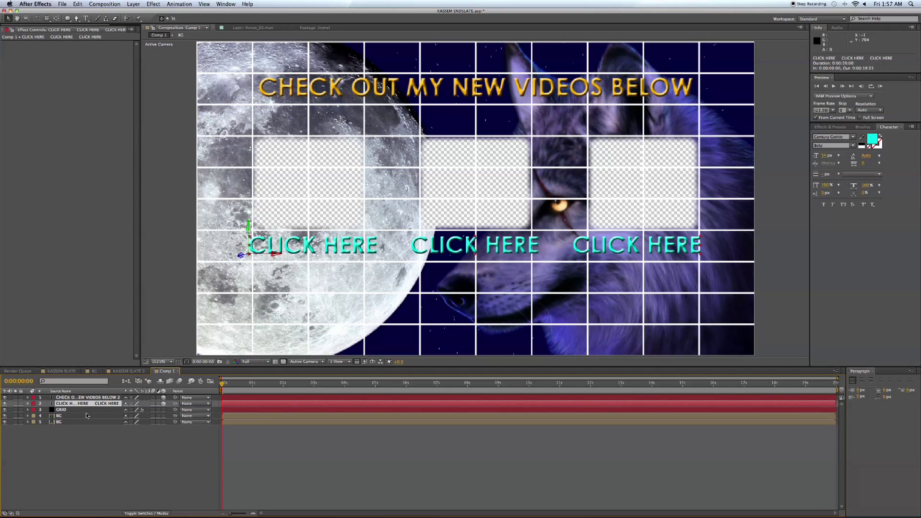
key("super+d")
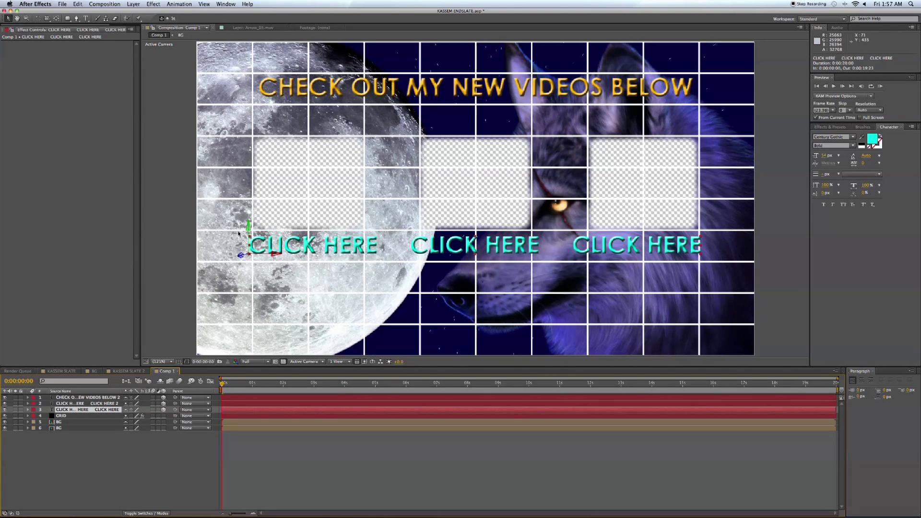
Move the CLICK HERE copy to the bottom and retype it as 'Follow Me on Twiitter' plus the creator's handle
left_click_drag(247, 226, 246, 306)
double_click(243, 314)
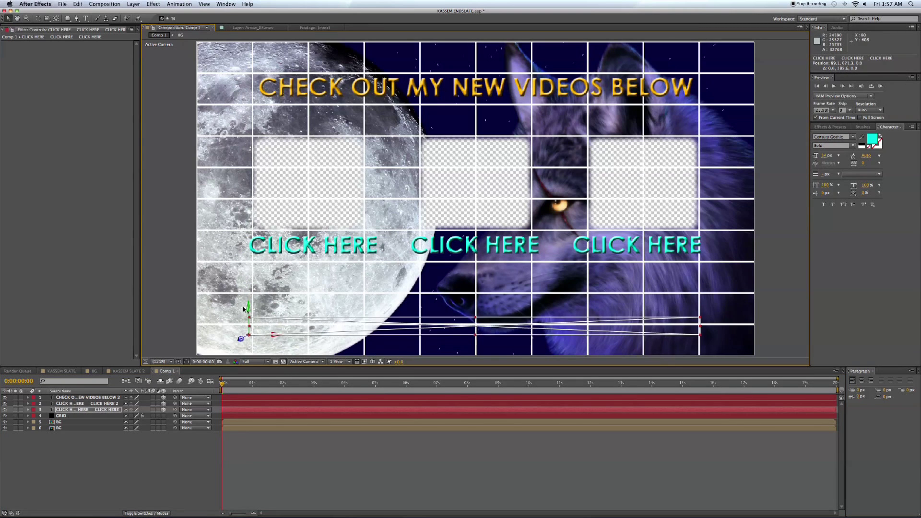
key("ctrl+a")
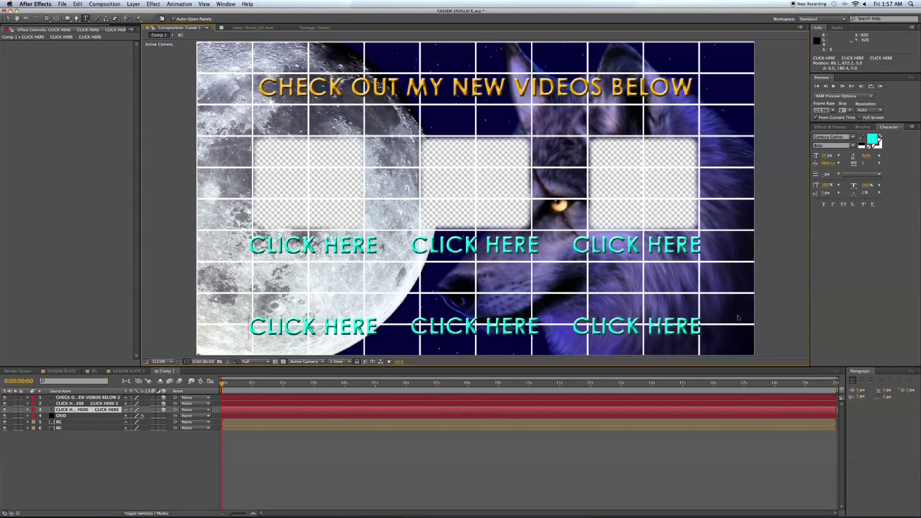
key("BackSpace")
type("Follow M")
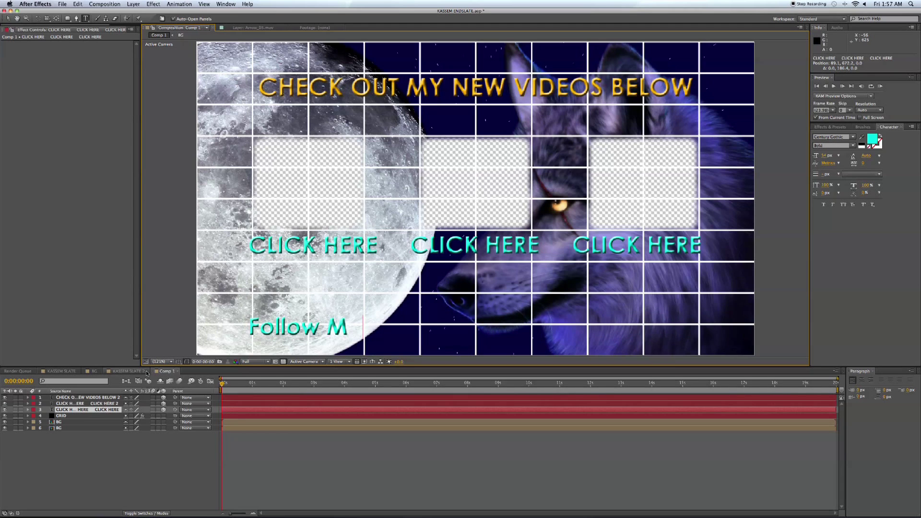
type("e on Twii")
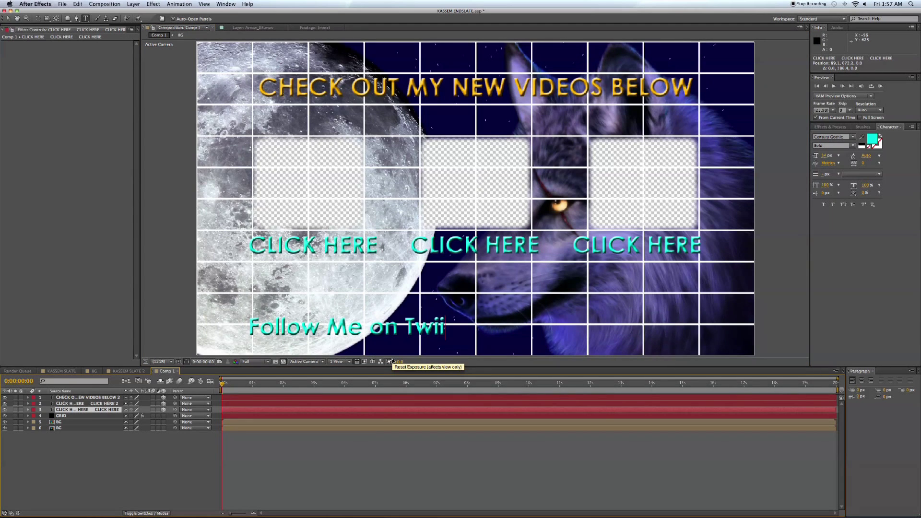
key("BackSpace")
type("tter @kassemg")
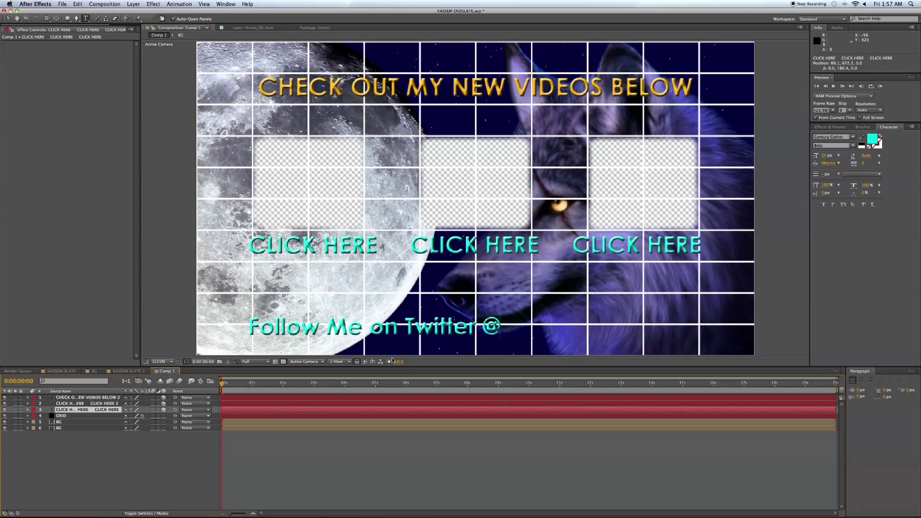
left_click(95, 438)
Try shifting the Twitter label right, then undo the move
left_click(94, 410)
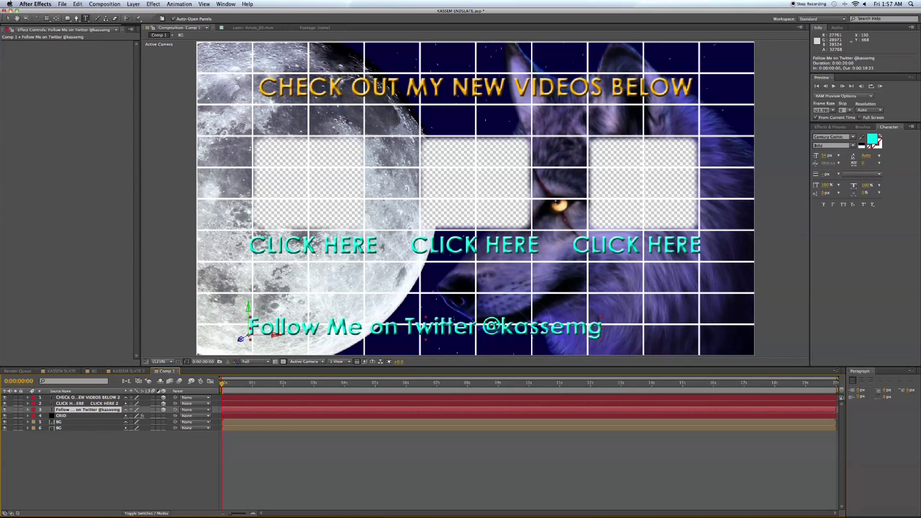
key("v")
left_click_drag(276, 335, 326, 337)
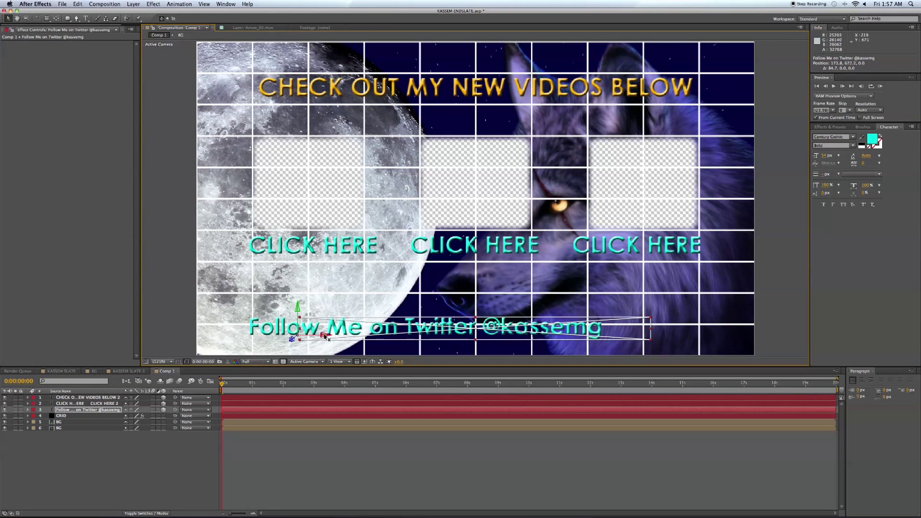
key("ctrl+z")
In the BG composition, keyframe Camera 1's Position at 0s and jump to the last frame
double_click(72, 422)
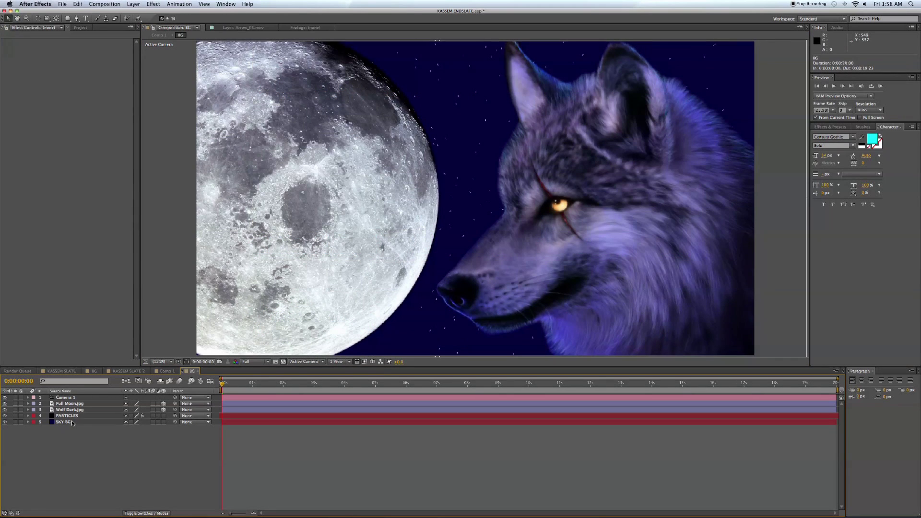
left_click(67, 397)
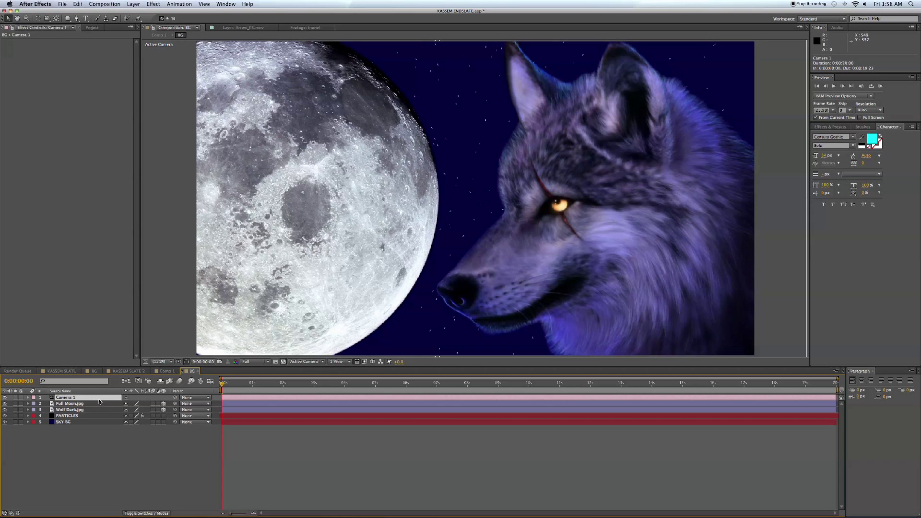
key("p")
left_click(46, 403)
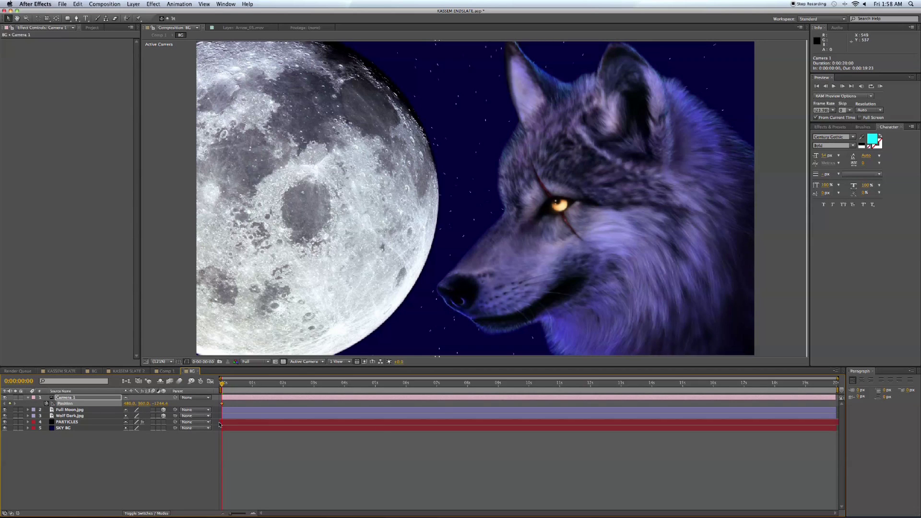
left_click_drag(784, 381, 835, 382)
Dolly Camera 1 in toward the moon and wolf with Track Z, scrub to check, and return to Comp 1
left_click_drag(45, 21, 73, 41)
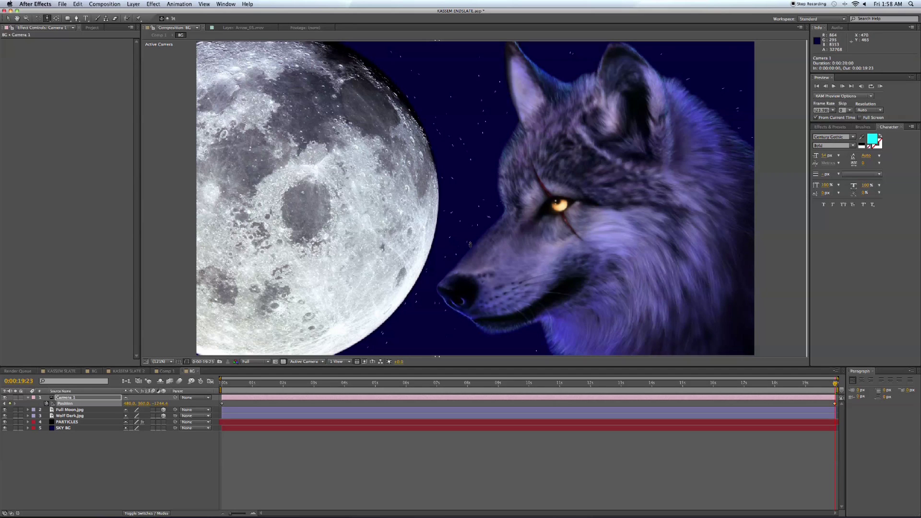
left_click_drag(468, 241, 452, 111)
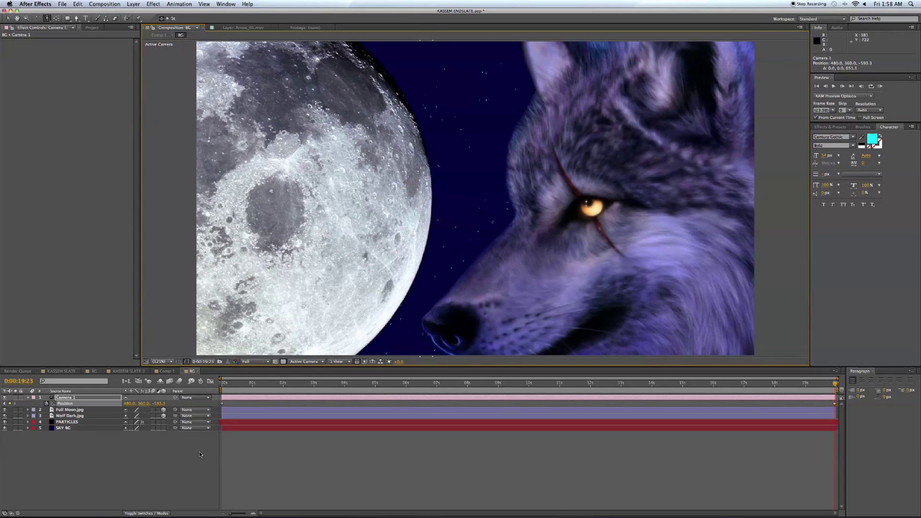
left_click(258, 383)
key("Home")
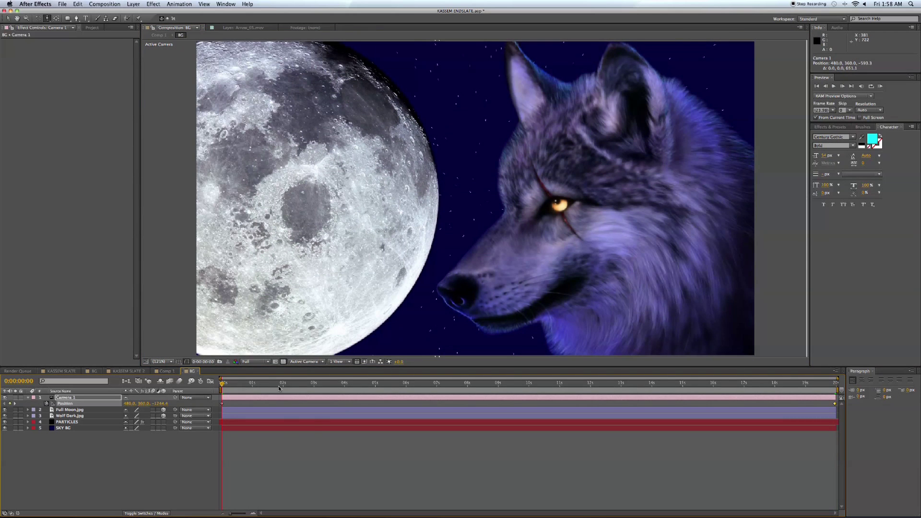
left_click_drag(279, 387, 379, 384)
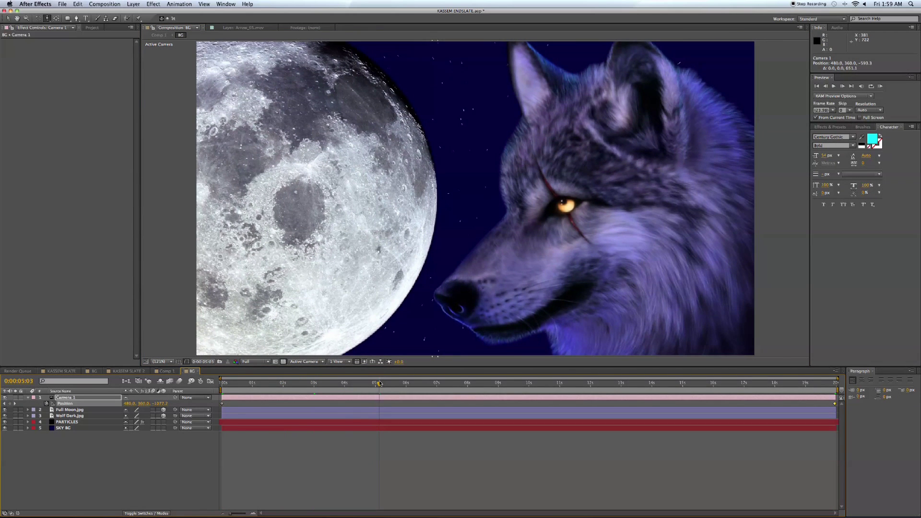
left_click(165, 372)
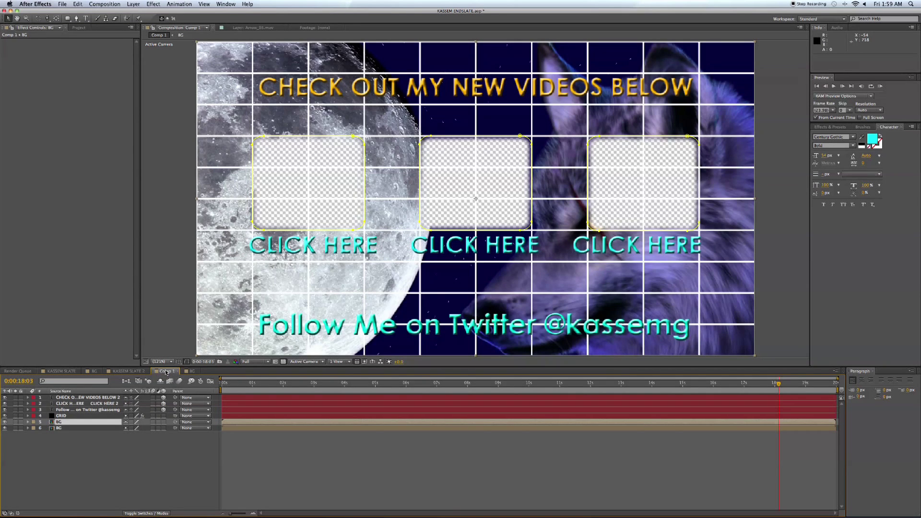
Hide the GRID layer and add a black (000000) Fill effect to the box outline BG layer
left_click(225, 381)
left_click(4, 416)
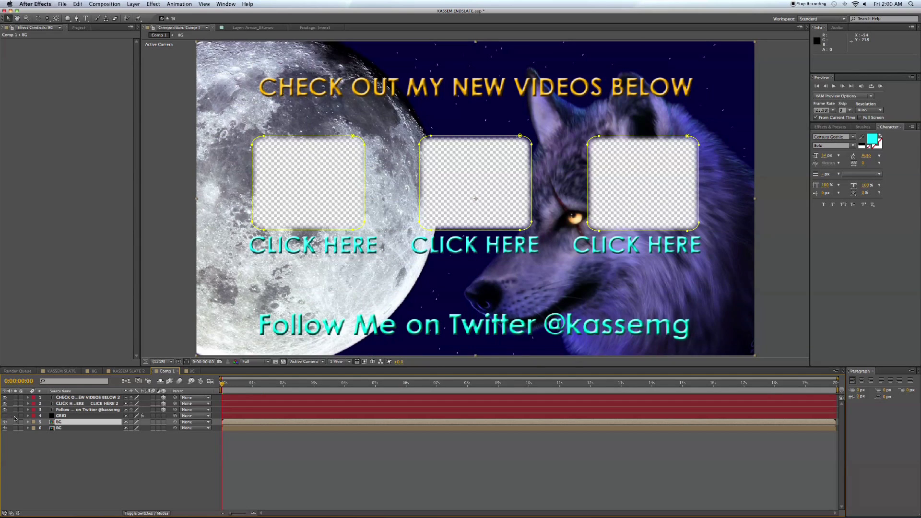
left_click(154, 4)
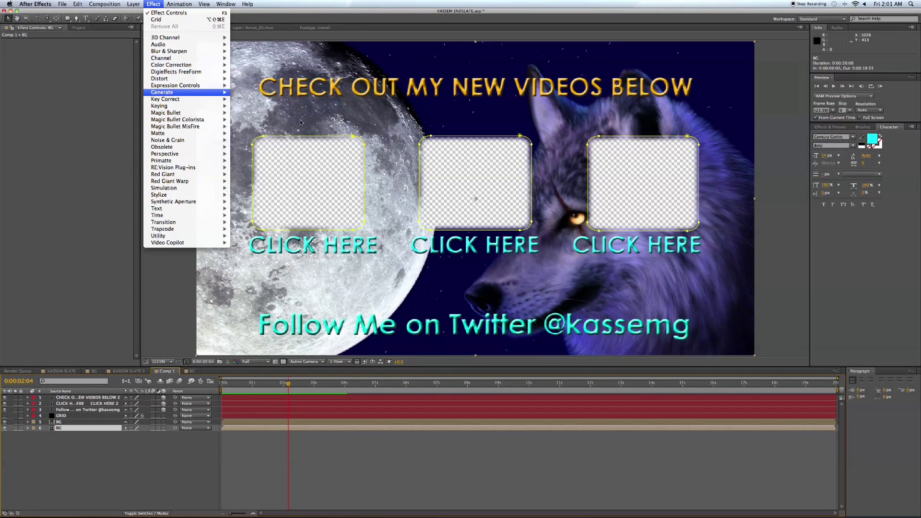
mouse_move(210, 96)
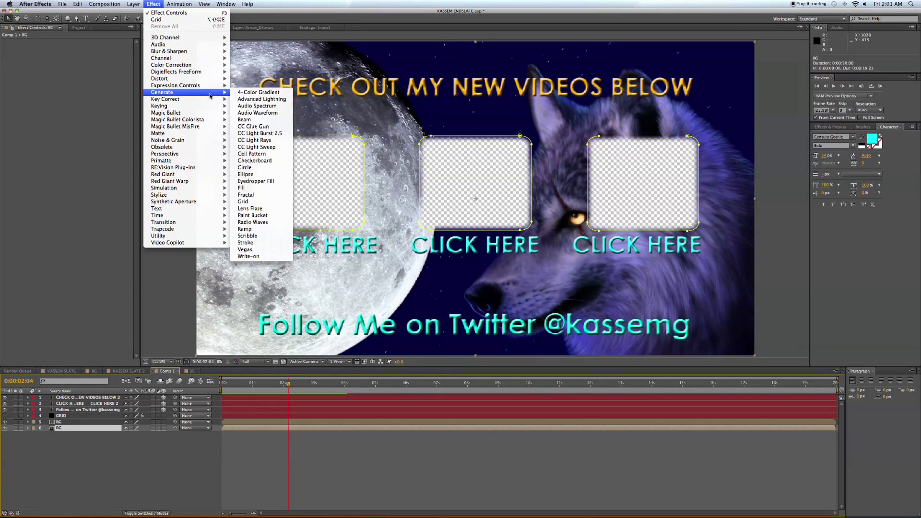
left_click(241, 188)
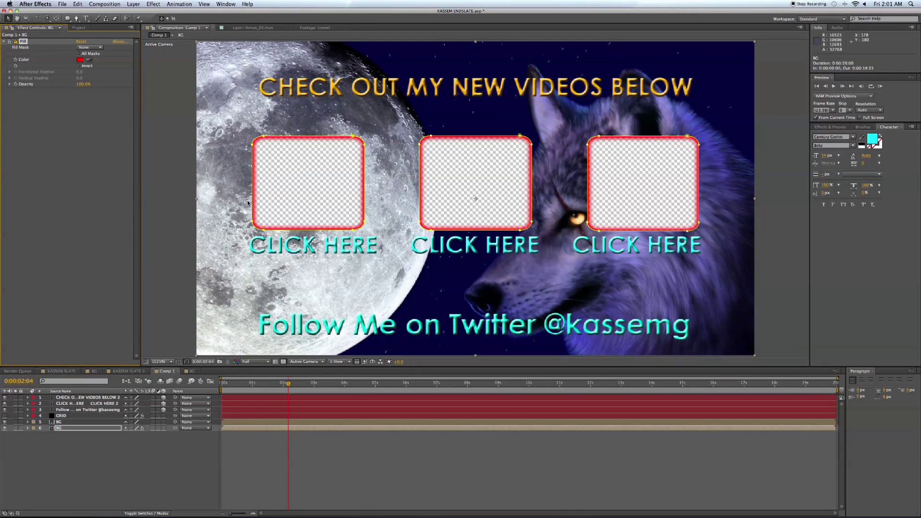
left_click(80, 60)
left_click_drag(401, 283, 328, 373)
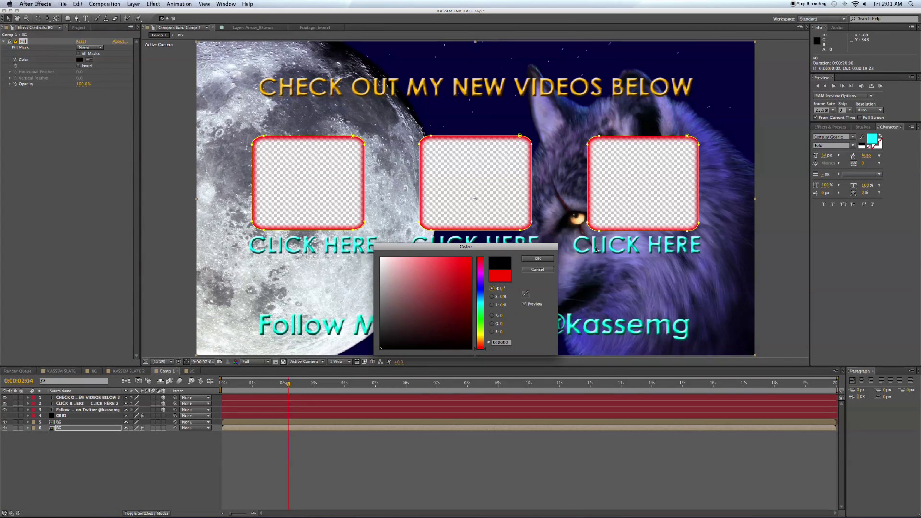
left_click(538, 259)
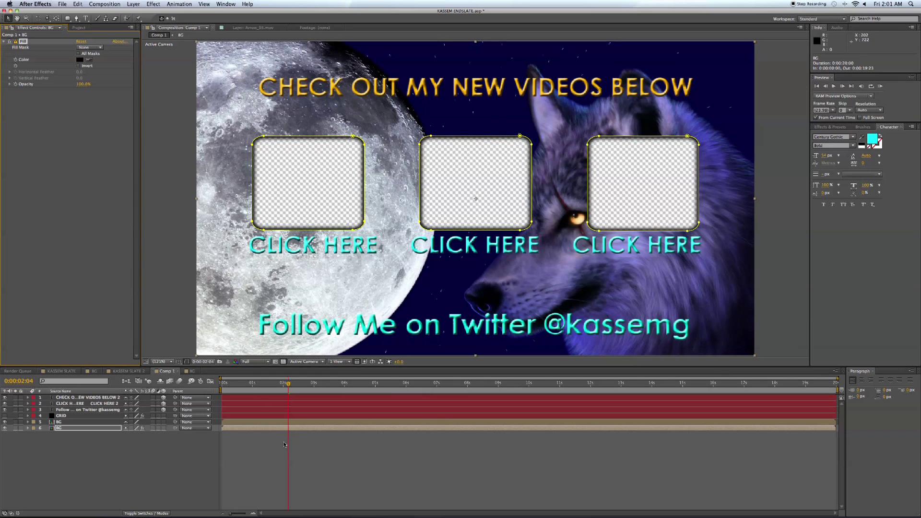
left_click(323, 461)
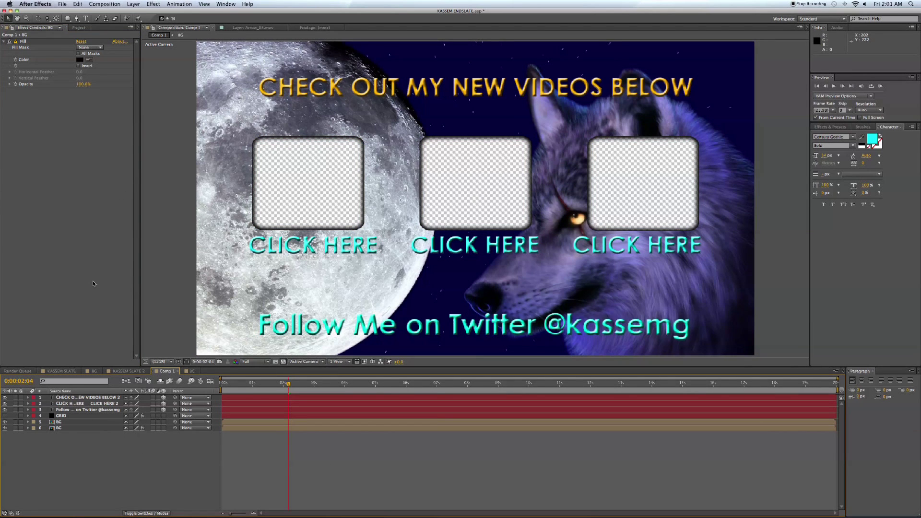
Add a new adjustment layer on top and apply the Curves effect to it
left_click(134, 4)
mouse_move(142, 12)
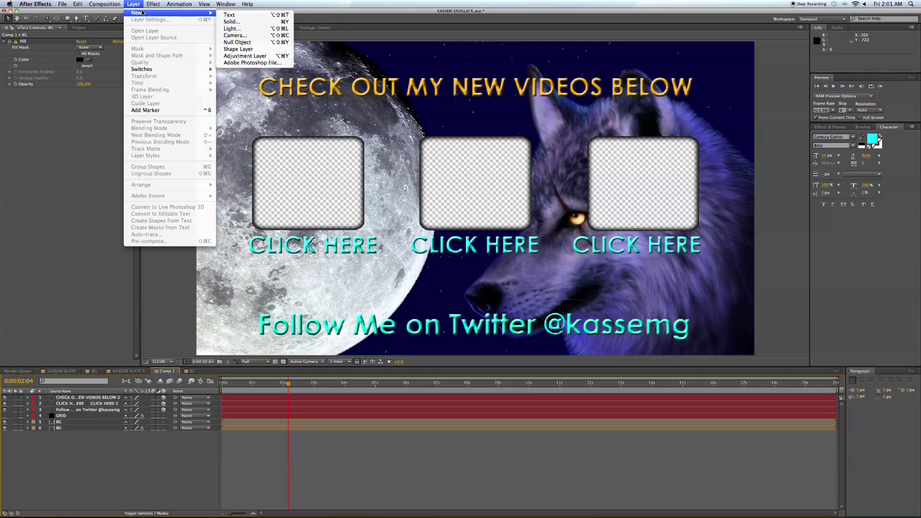
left_click(245, 56)
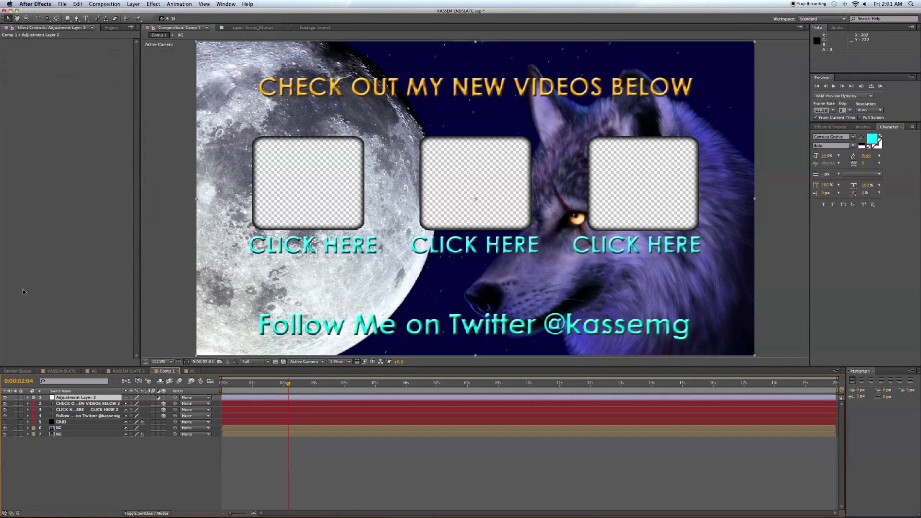
left_click(134, 4)
mouse_move(155, 3)
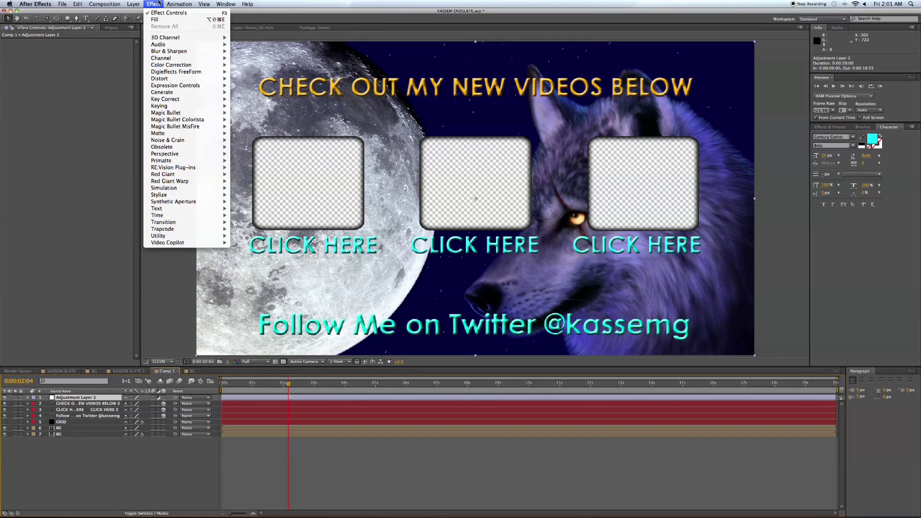
mouse_move(191, 65)
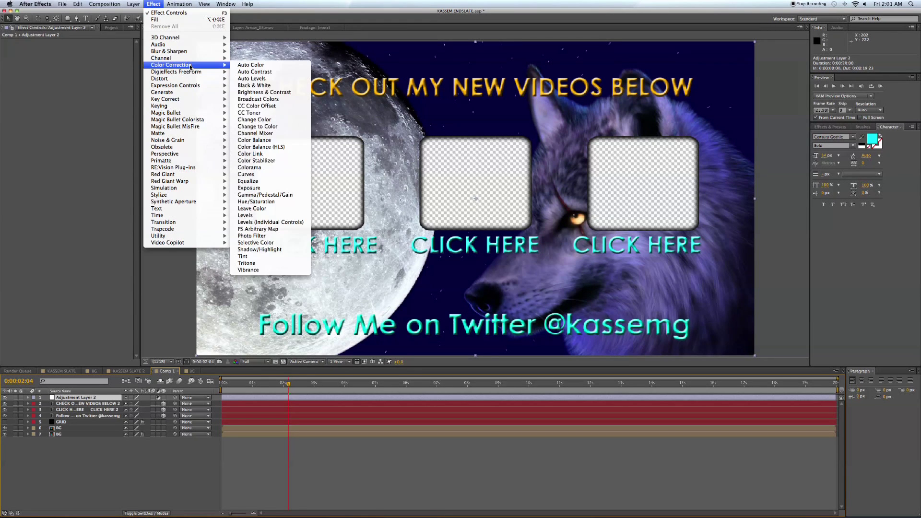
left_click(262, 175)
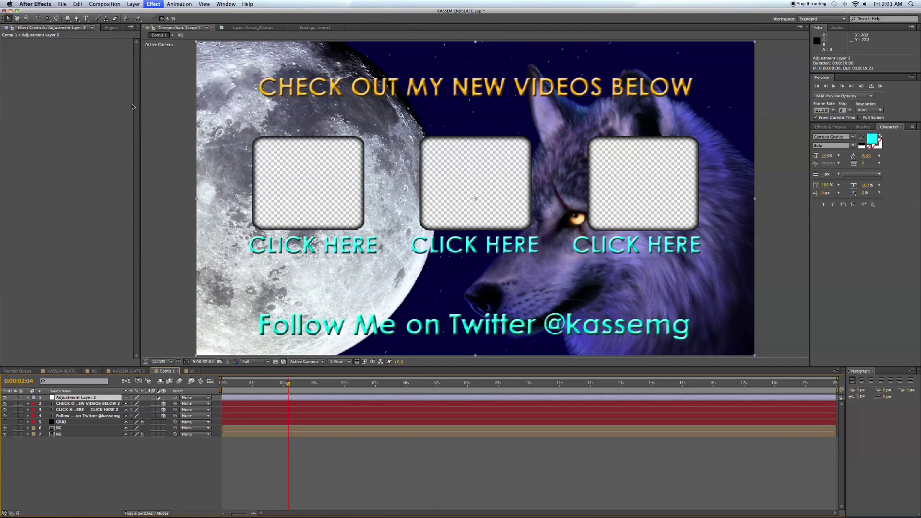
Lift the curve, pull down the Blue channel, and shape a contrasty RGB S-curve
mouse_move(69, 75)
left_mouse_down()
mouse_move(30, 102)
mouse_move(59, 75)
left_mouse_up()
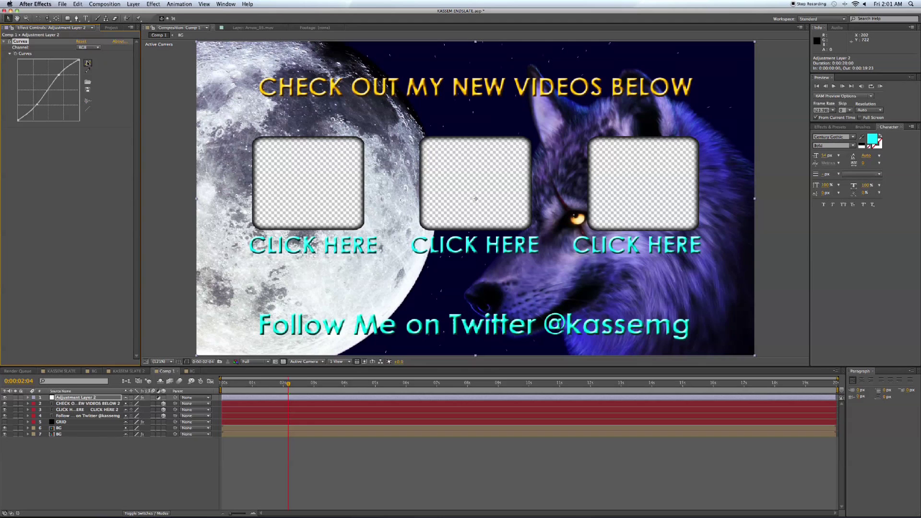
left_click(89, 47)
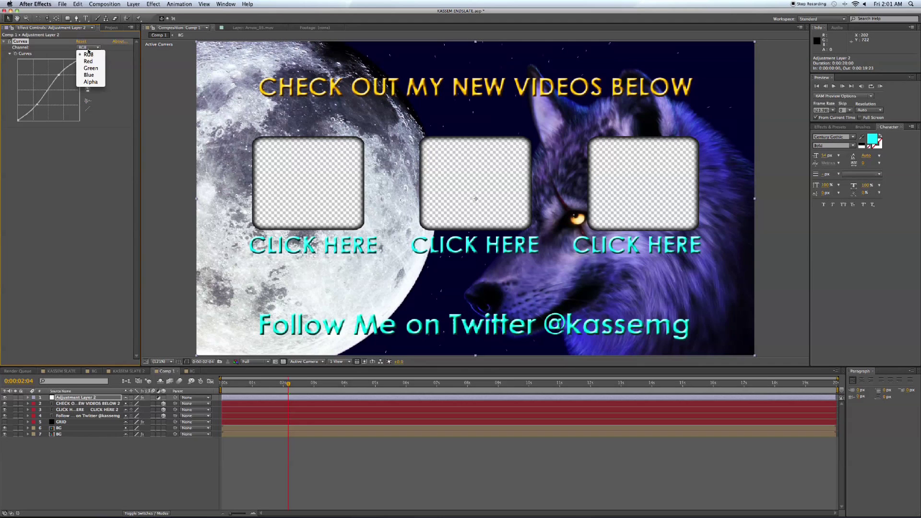
left_click(79, 76)
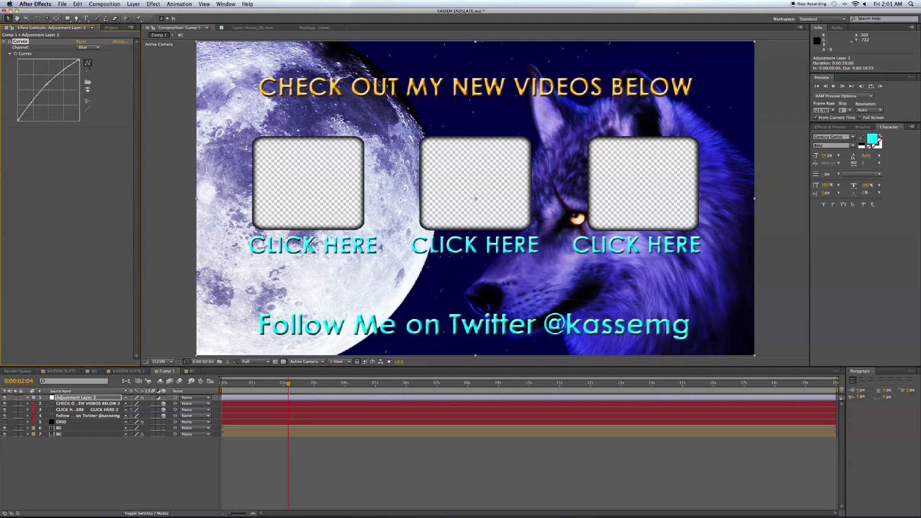
left_click_drag(47, 85, 51, 92)
left_click(88, 48)
left_click(89, 56)
left_click_drag(62, 75, 46, 85)
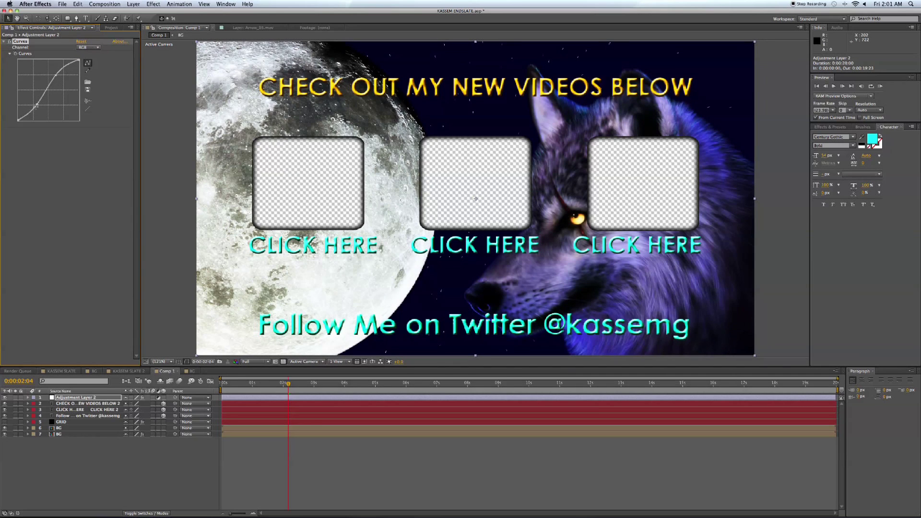
left_click_drag(36, 105, 36, 102)
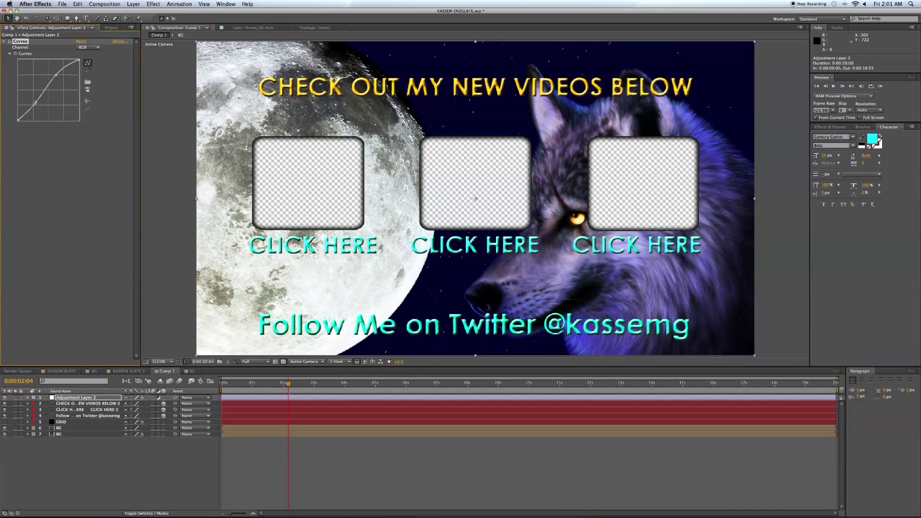
Compare the grade on and off, then preview the slate from the start
left_click(10, 42)
left_click(10, 41)
left_click(10, 42)
left_click(10, 42)
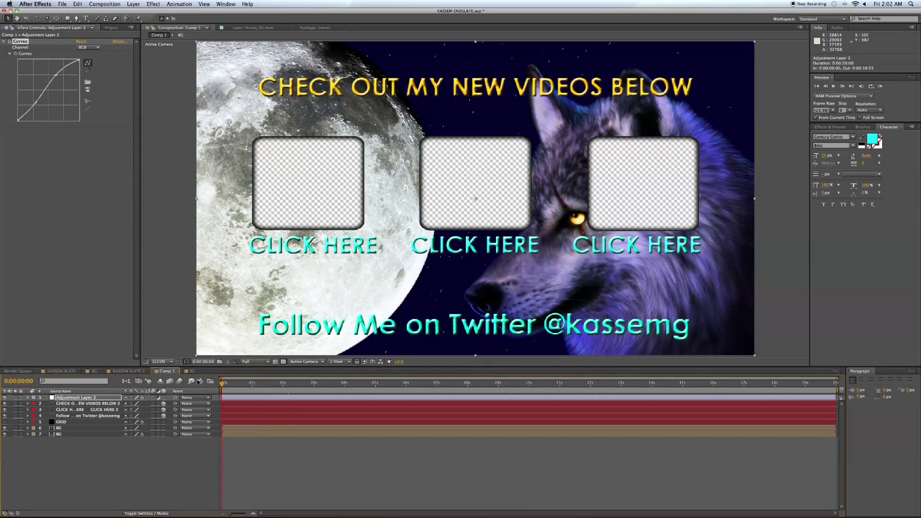
key("Home")
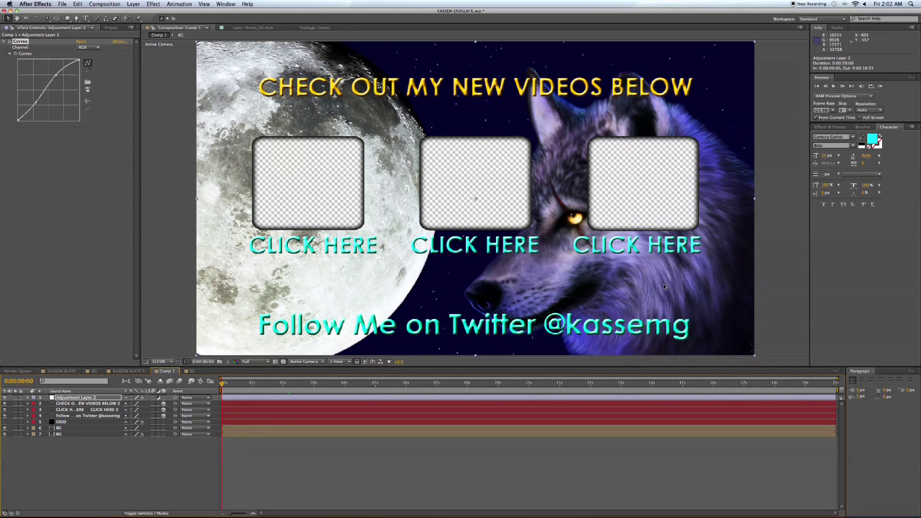
left_click(880, 85)
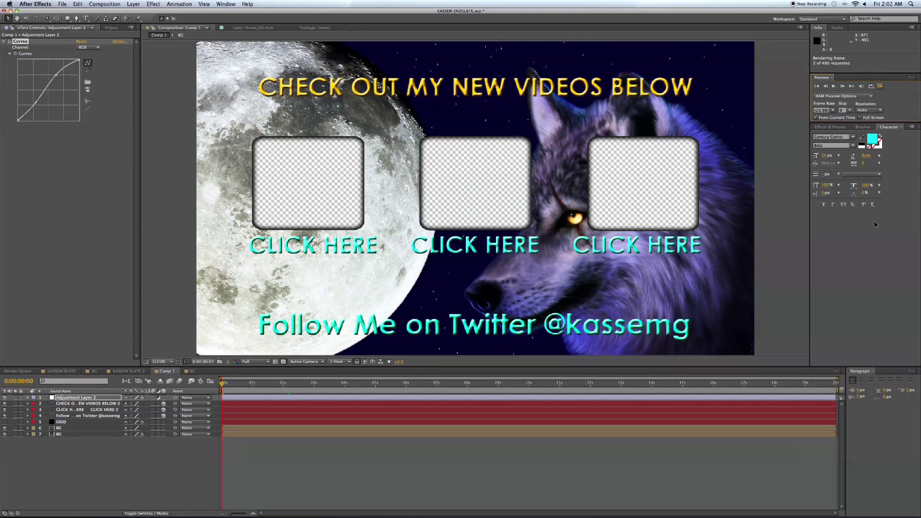